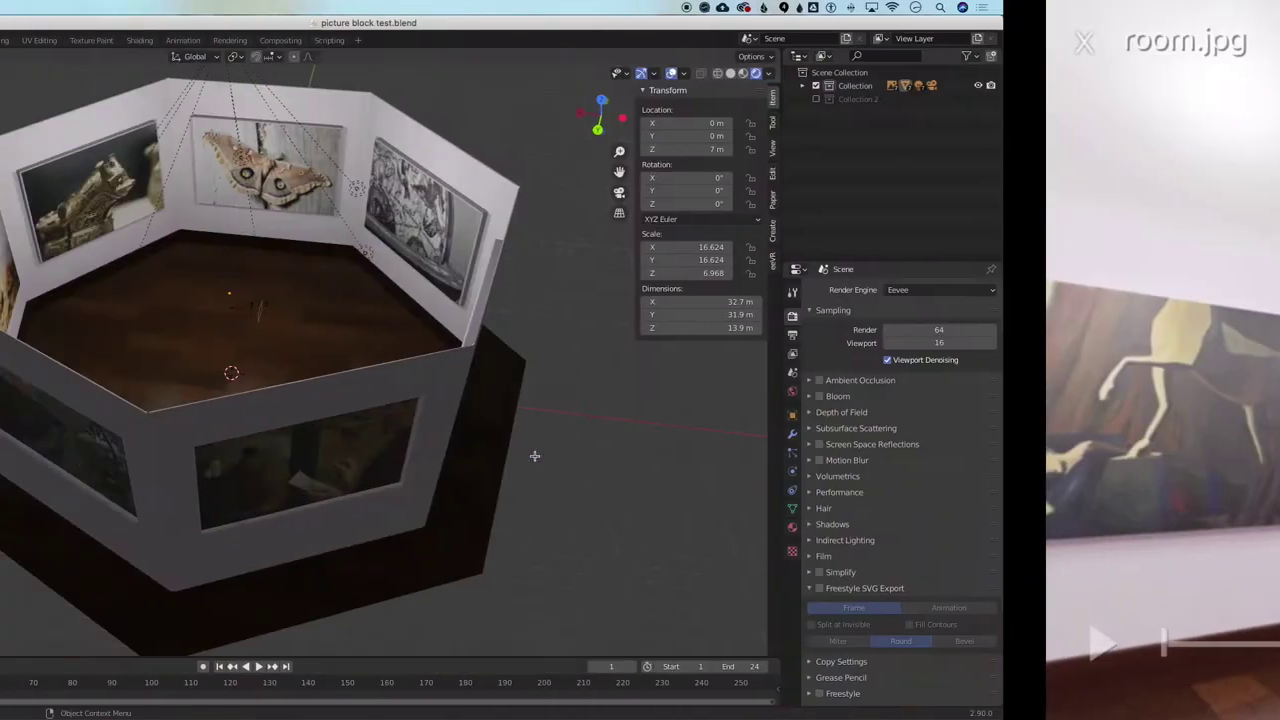
# Examine the polygonal gallery room from all sides and from above, including its framed wall pictures, wooden floor and ceiling lights
pyautogui.scroll(5, 816, 444)
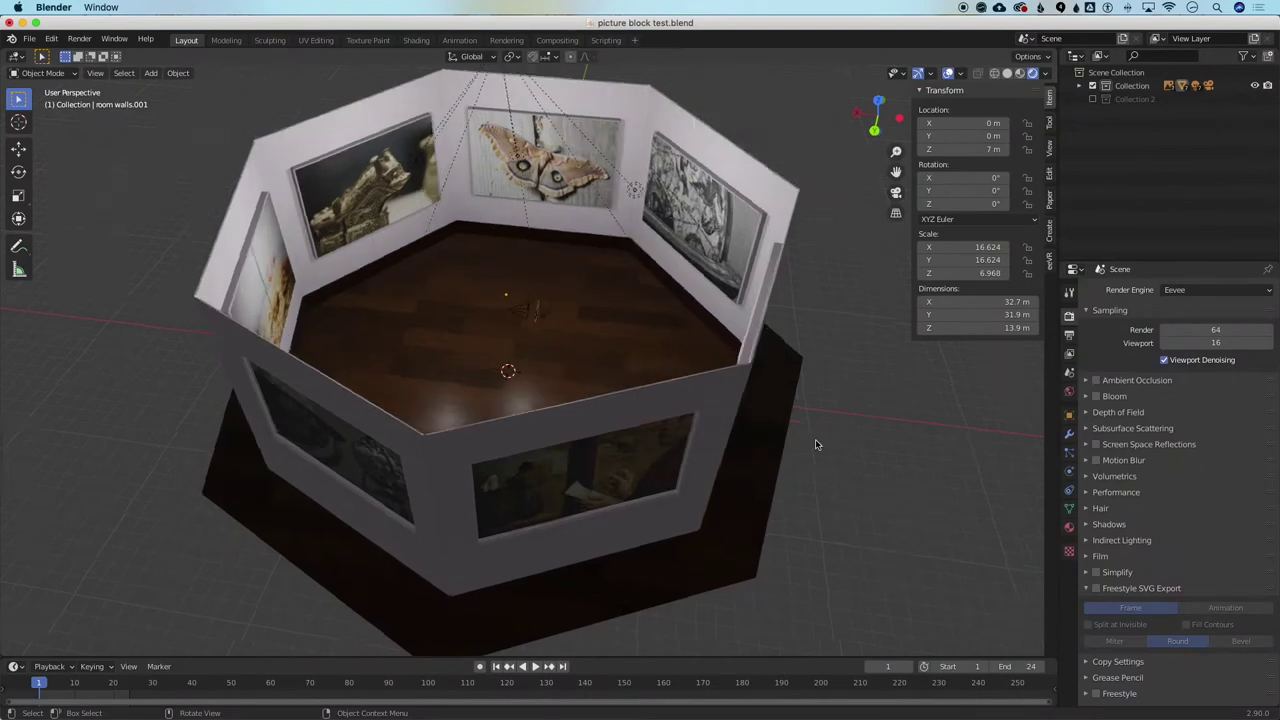
pyautogui.scroll(10, 815, 445)
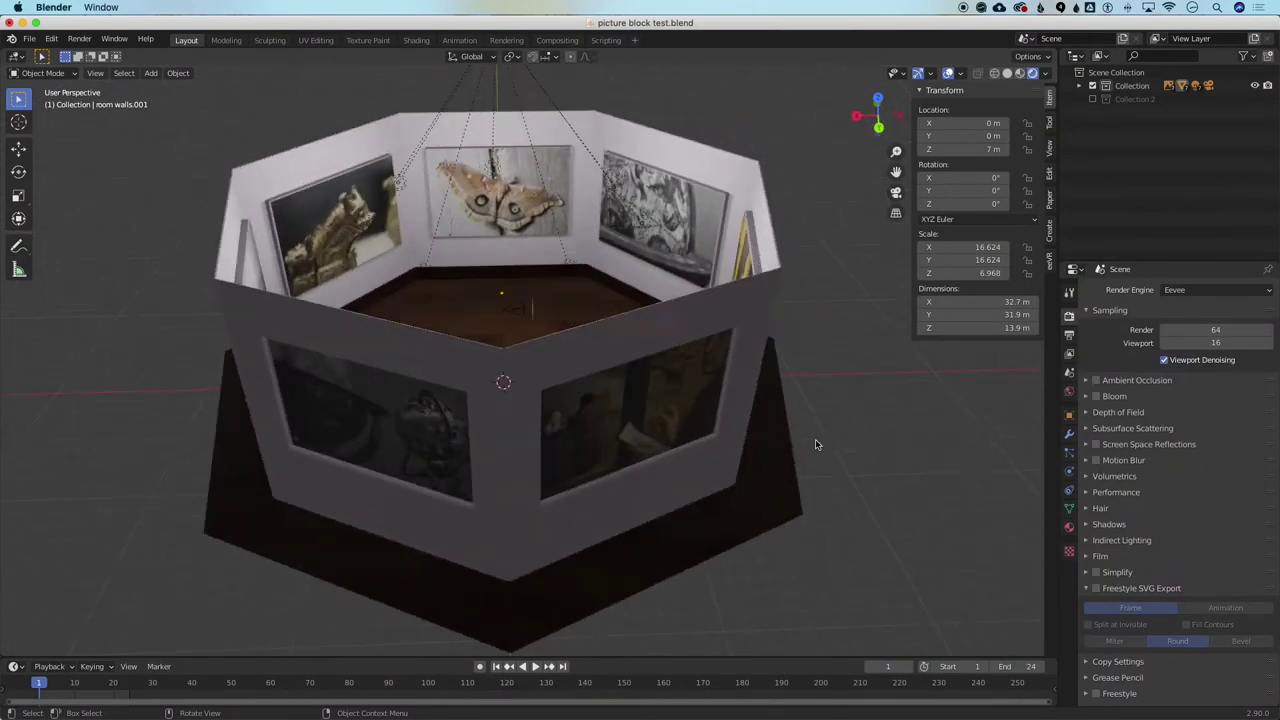
pyautogui.scroll(-6, 815, 445)
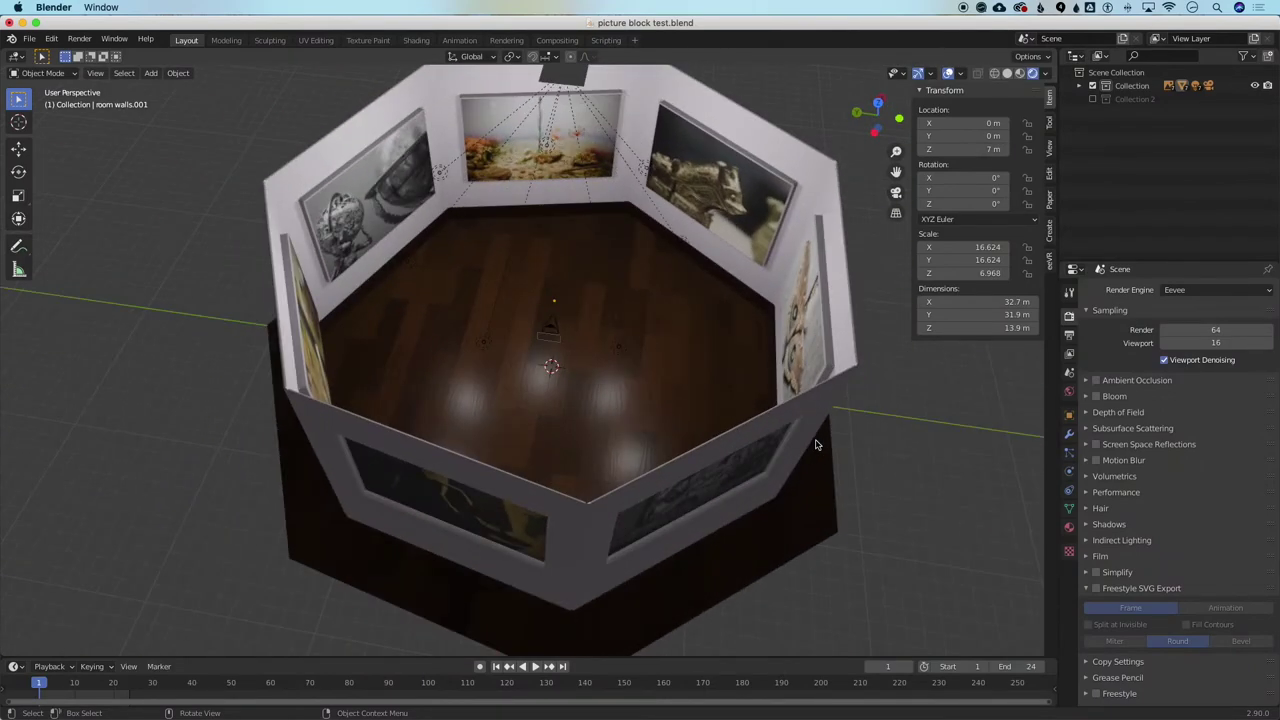
pyautogui.scroll(8, 816, 444)
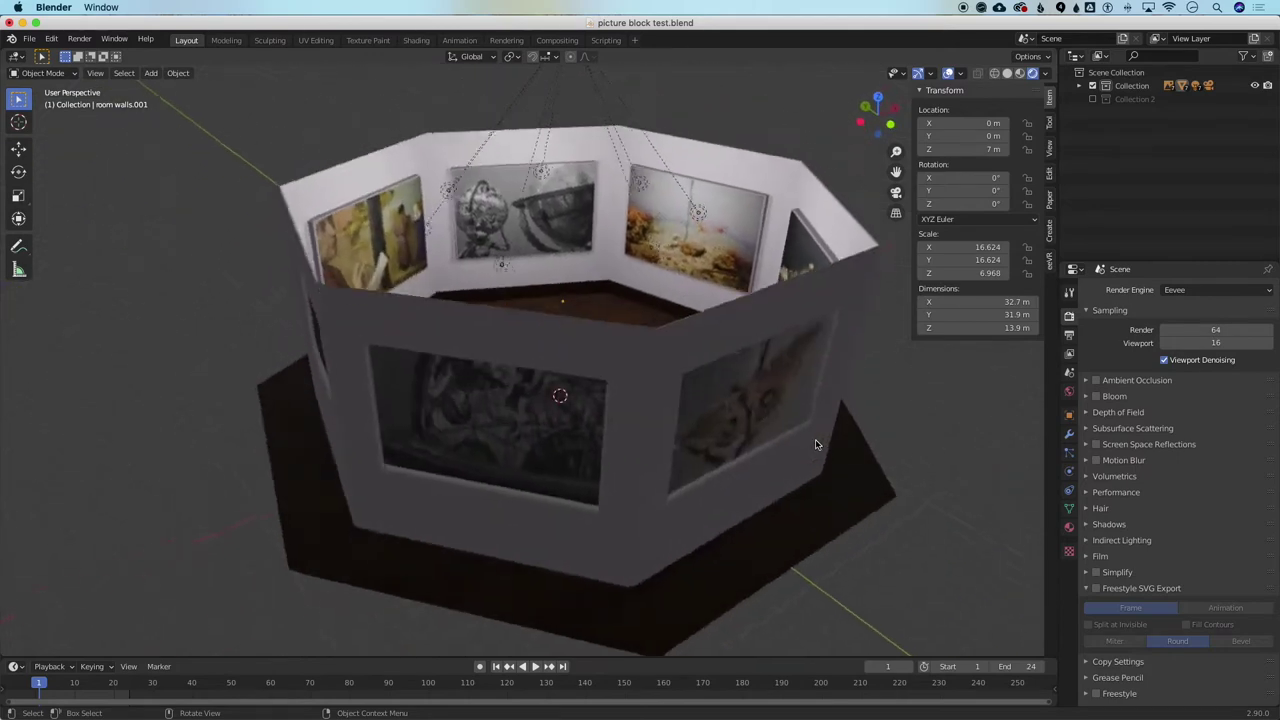
pyautogui.scroll(-8, 816, 444)
pyautogui.scroll(-5, 815, 444)
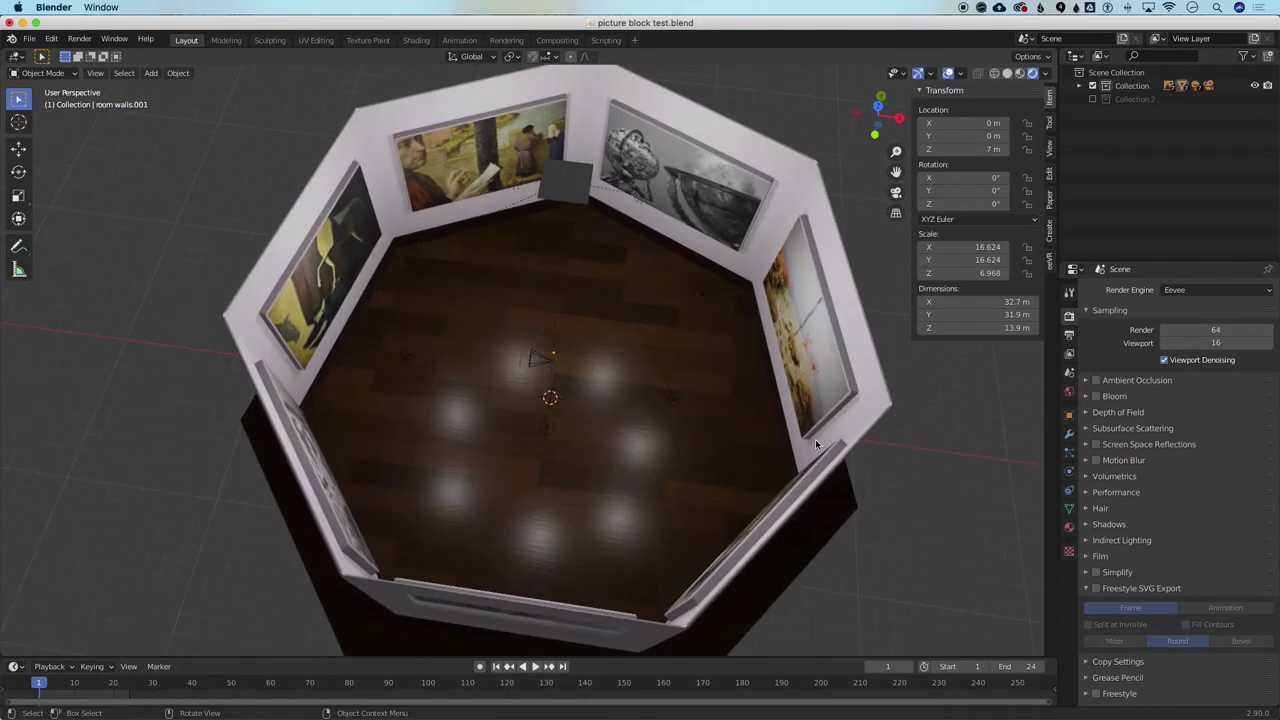
pyautogui.scroll(-3, 815, 444)
pyautogui.scroll(8, 815, 444)
pyautogui.scroll(-8, 815, 444)
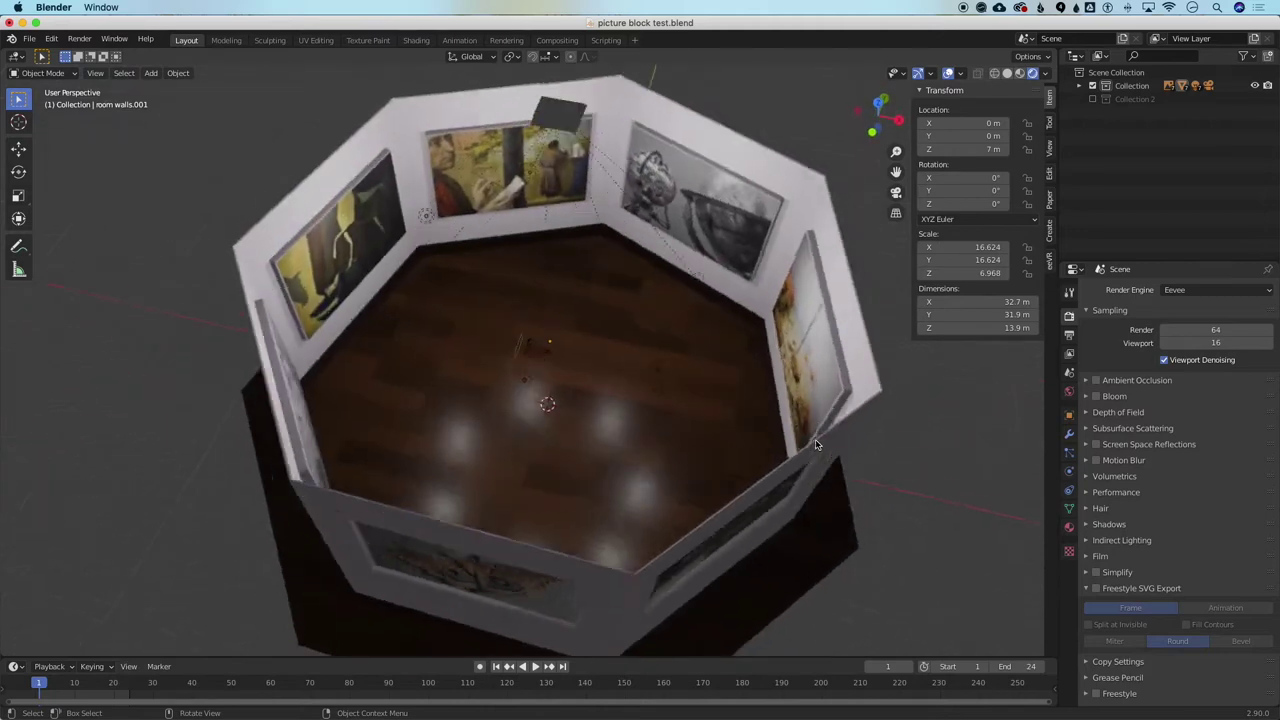
pyautogui.scroll(8, 815, 444)
pyautogui.scroll(5, 815, 445)
pyautogui.scroll(-5, 815, 445)
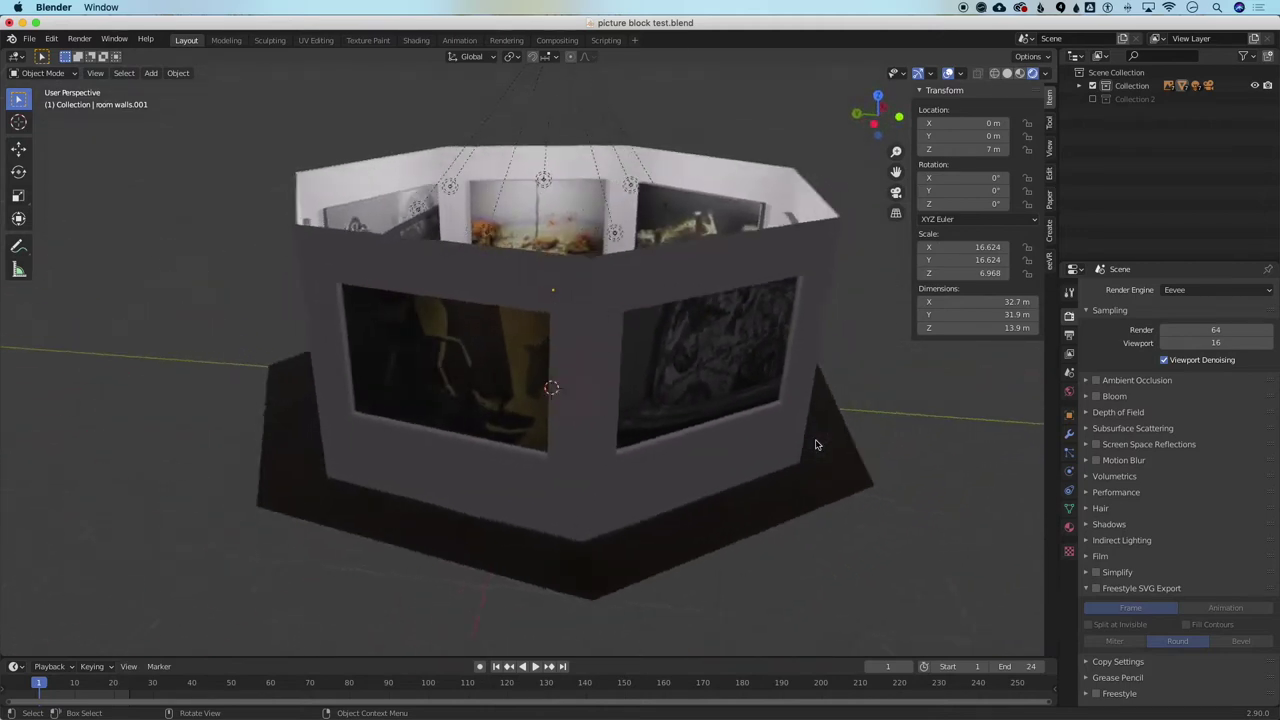
pyautogui.scroll(-10, 815, 444)
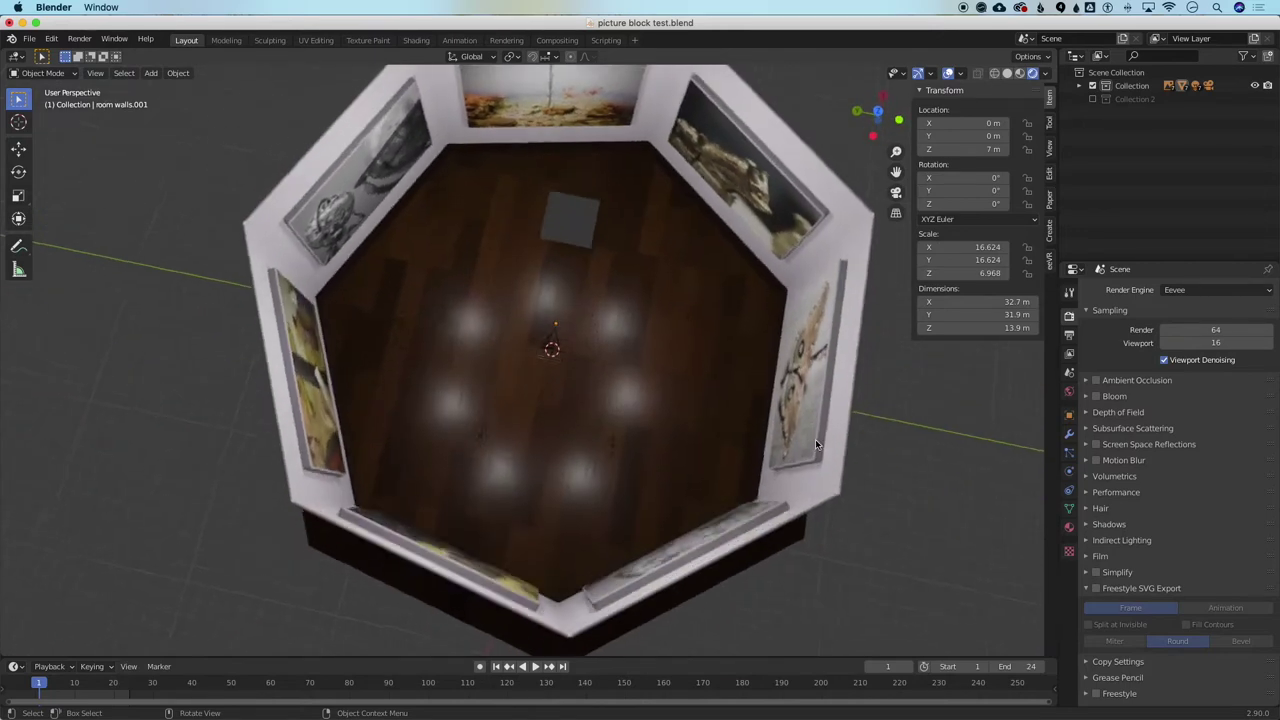
pyautogui.scroll(-2, 815, 444)
pyautogui.scroll(8, 815, 444)
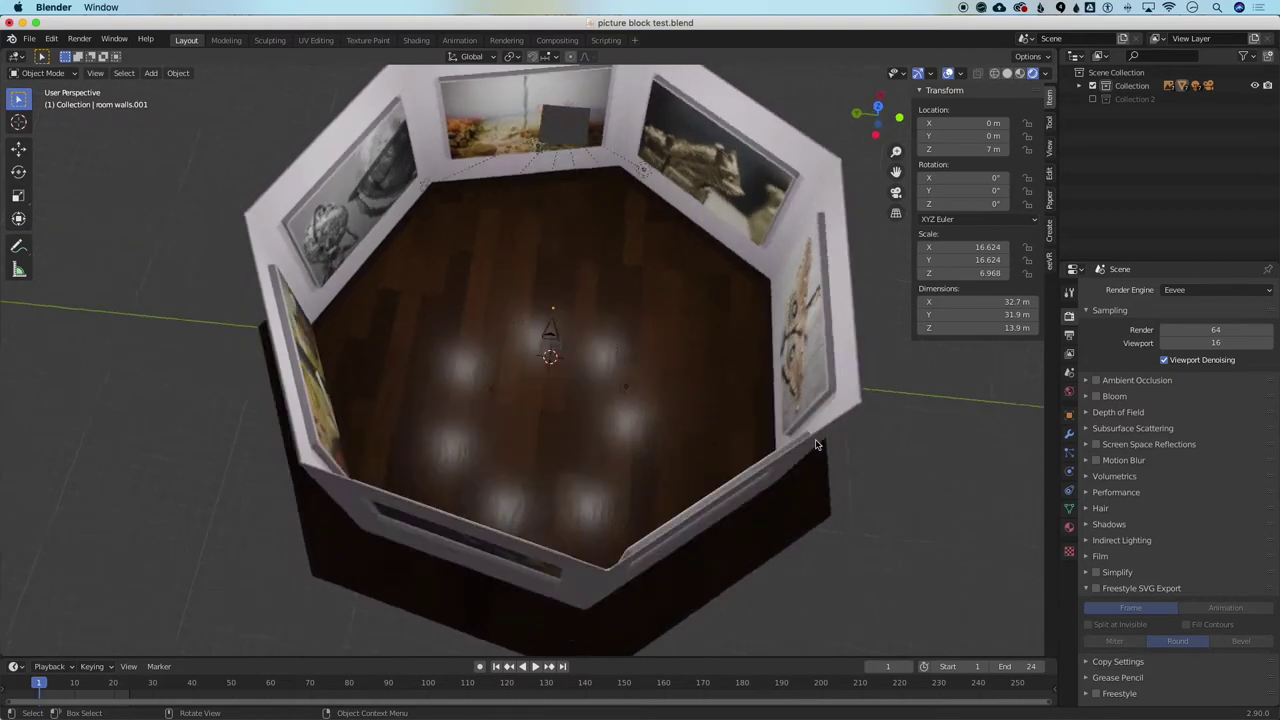
pyautogui.hscroll(-1, 816, 444)
pyautogui.scroll(6, 815, 444)
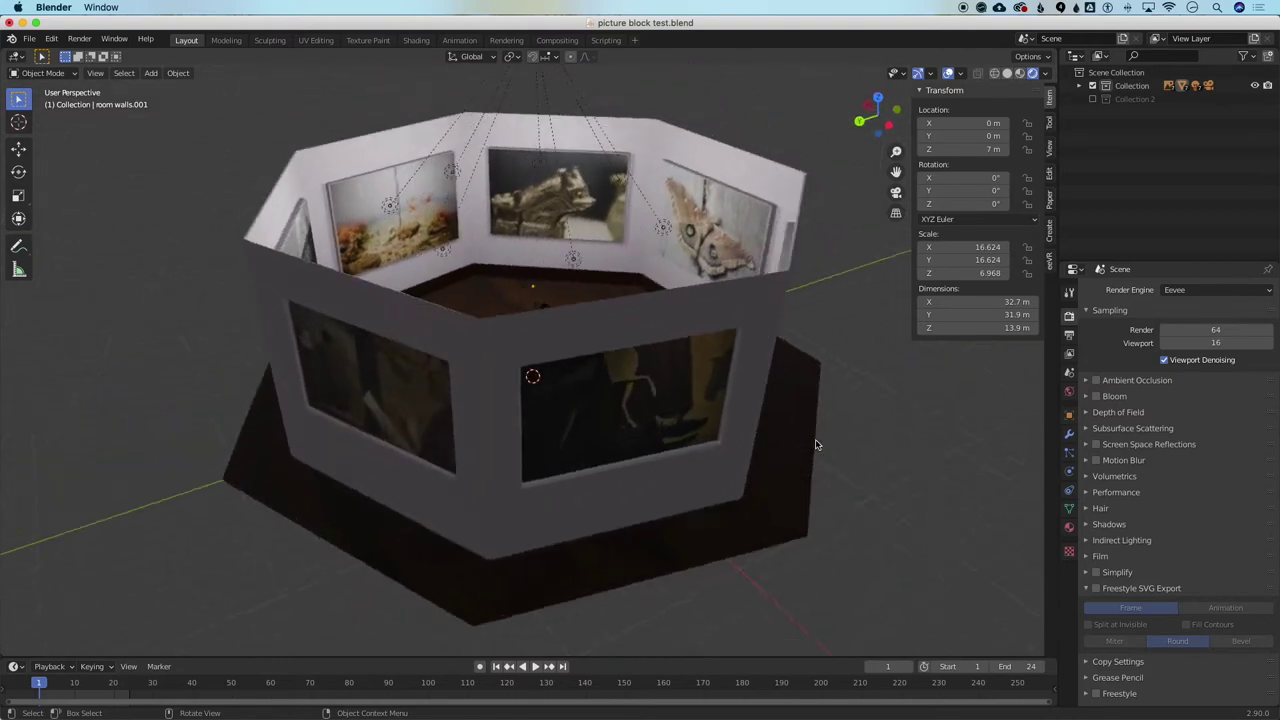
pyautogui.scroll(-10, 815, 444)
pyautogui.scroll(-3, 815, 444)
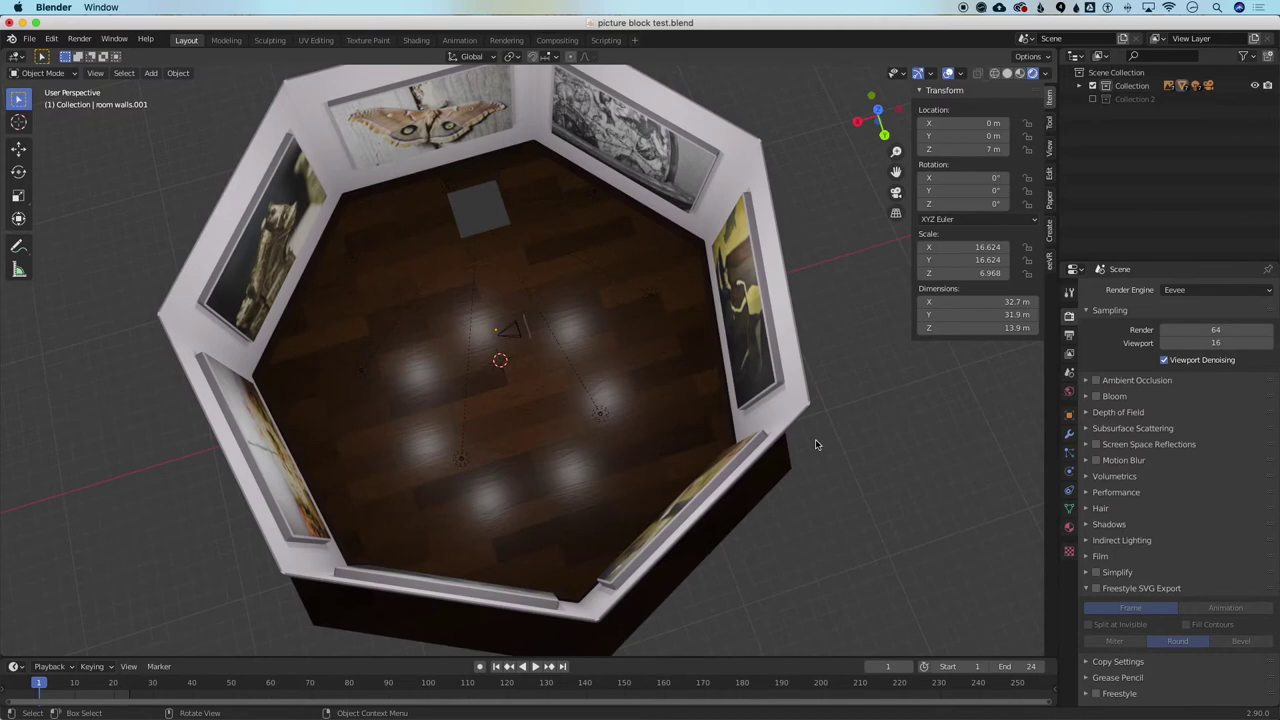
pyautogui.scroll(8, 815, 445)
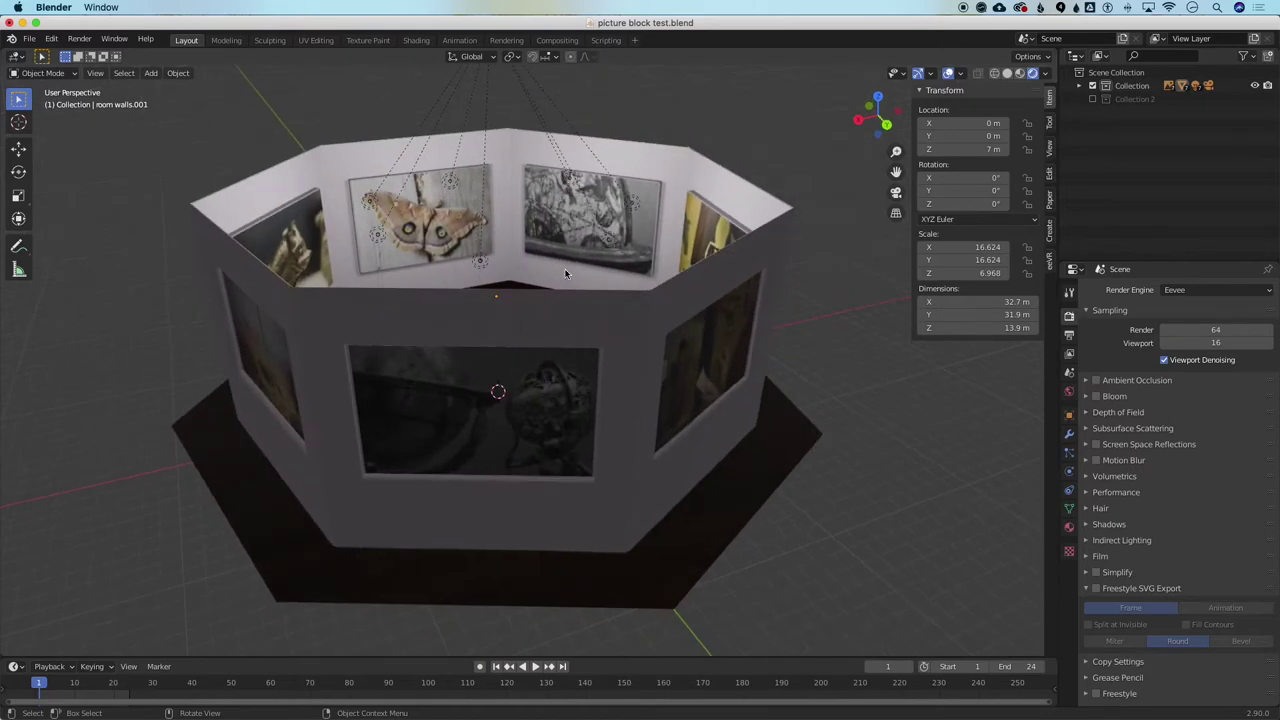
pyautogui.scroll(-8, 565, 273)
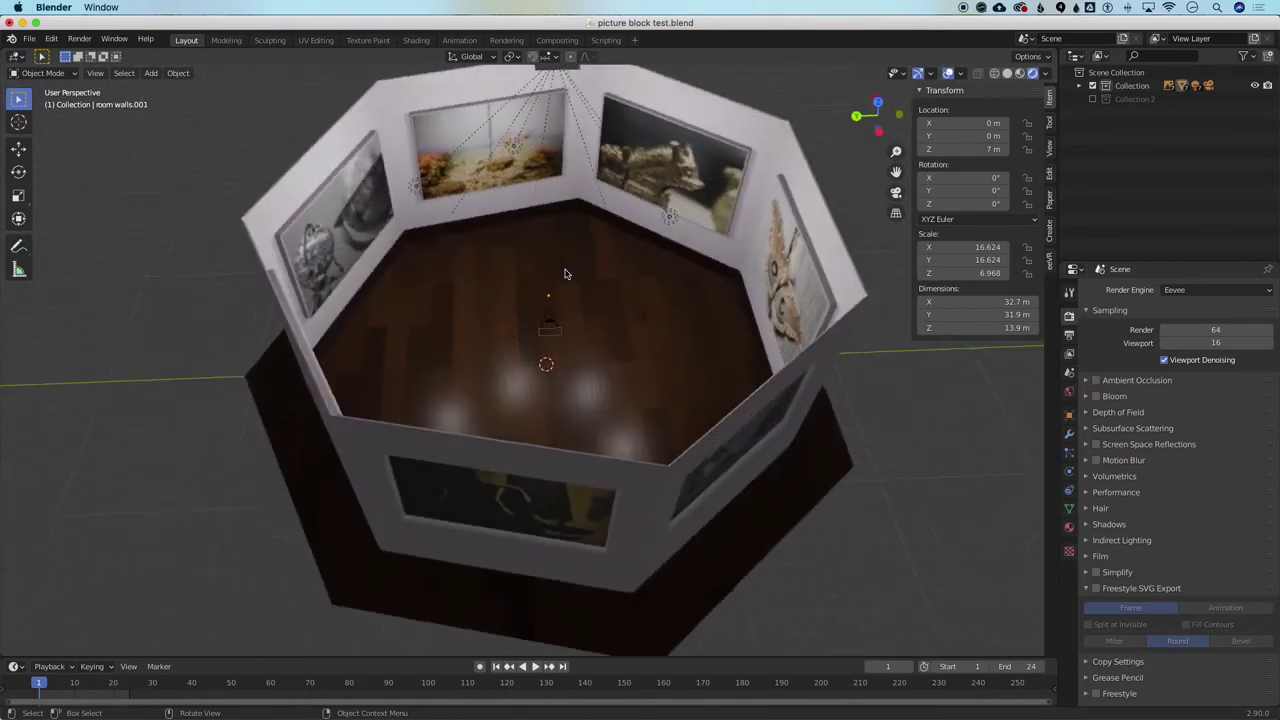
pyautogui.scroll(8, 565, 273)
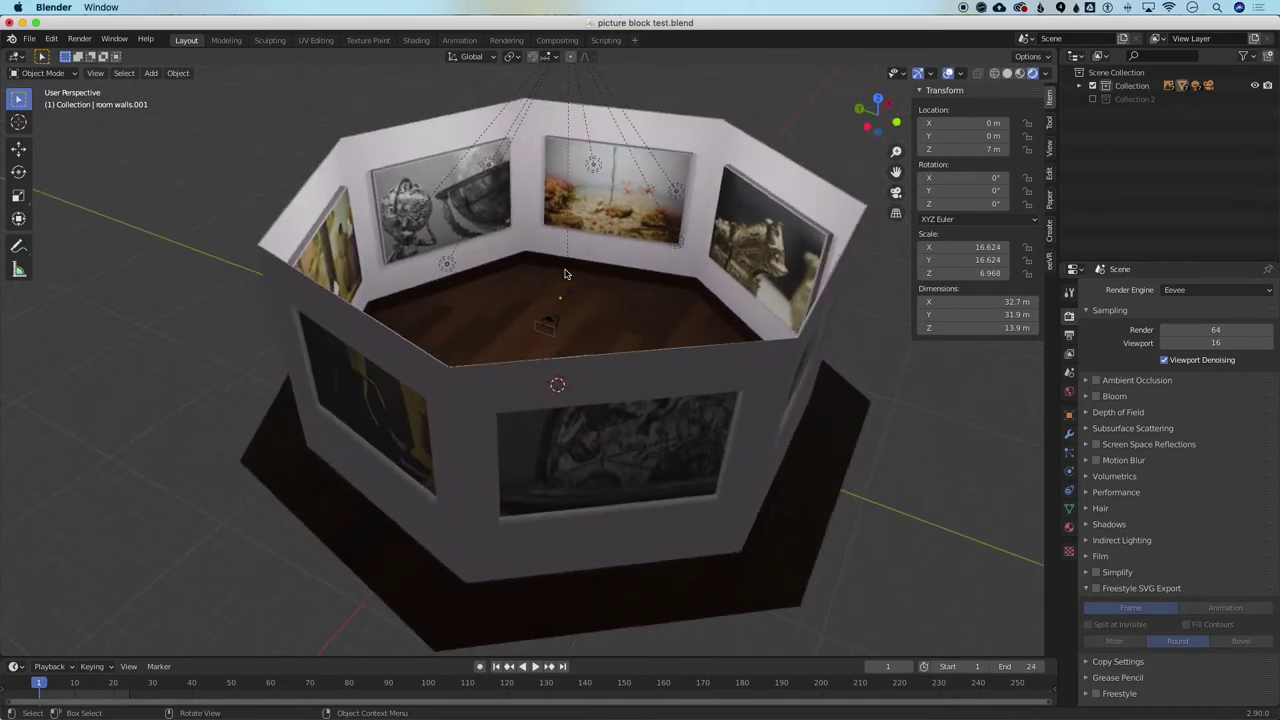
pyautogui.scroll(-3, 565, 273)
pyautogui.scroll(8, 565, 273)
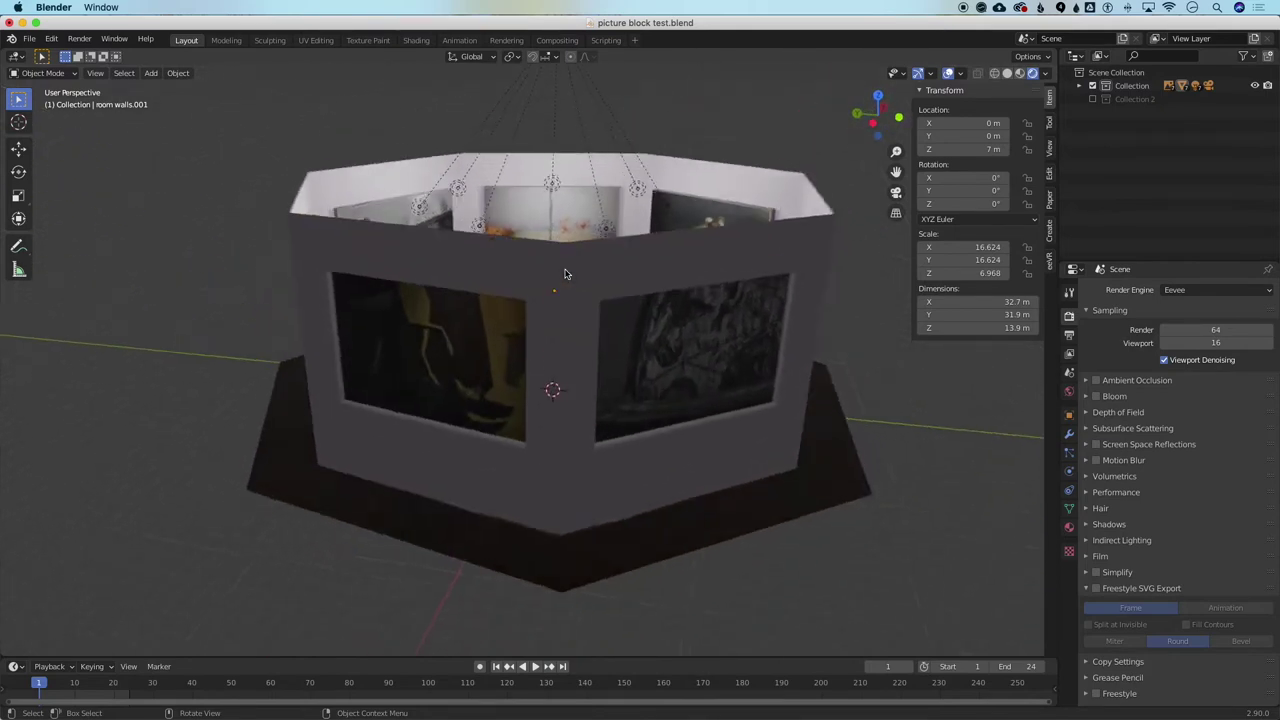
pyautogui.scroll(-4, 565, 273)
pyautogui.scroll(1, 565, 273)
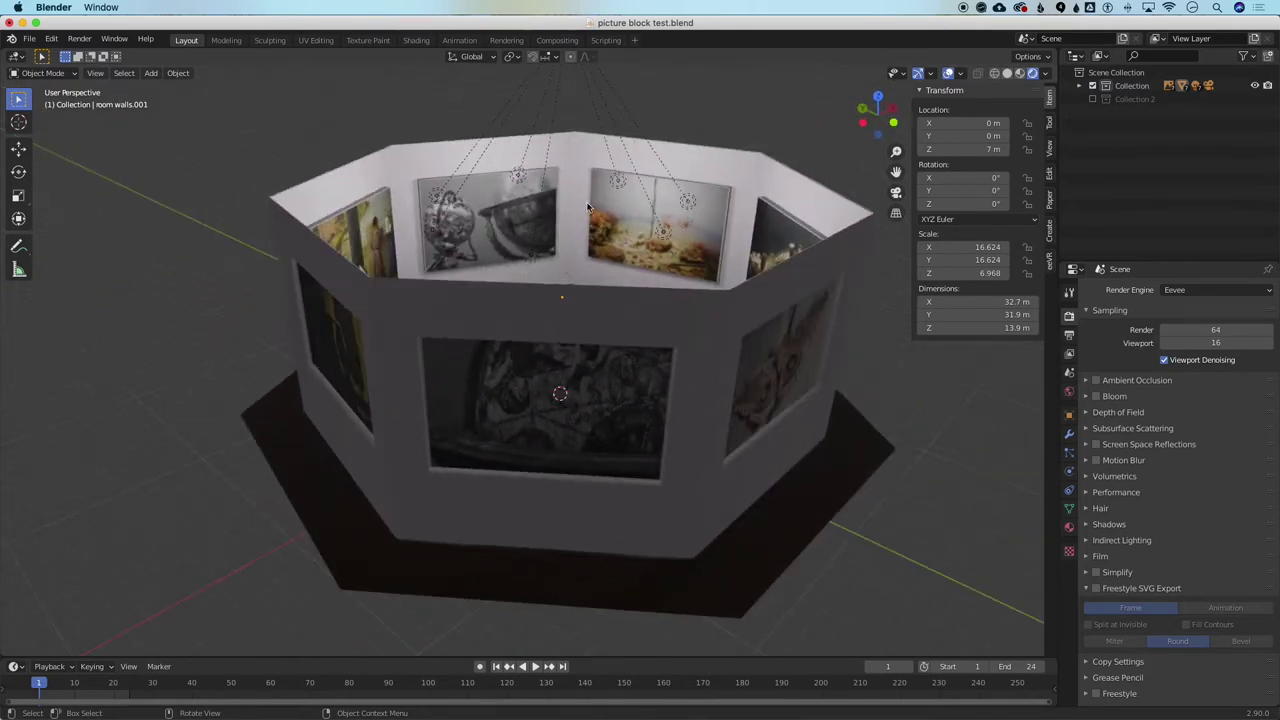
pyautogui.scroll(-8, 588, 222)
pyautogui.scroll(3, 586, 228)
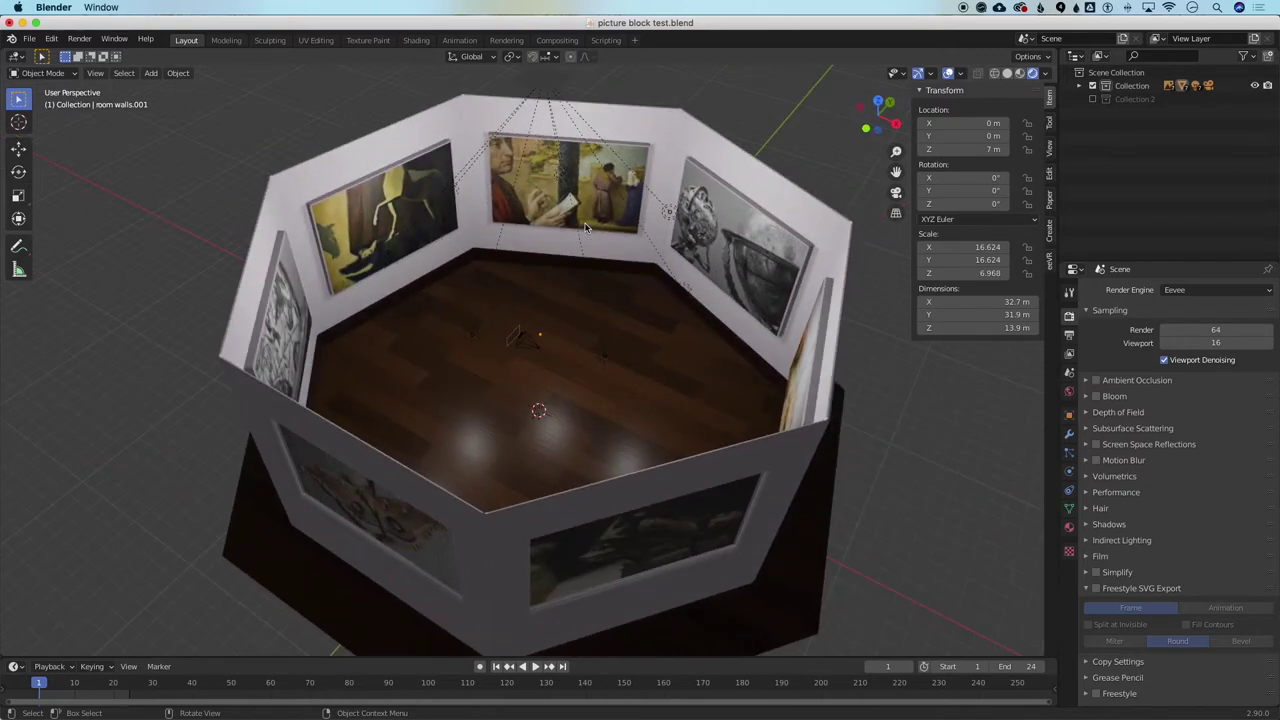
pyautogui.scroll(-6, 586, 228)
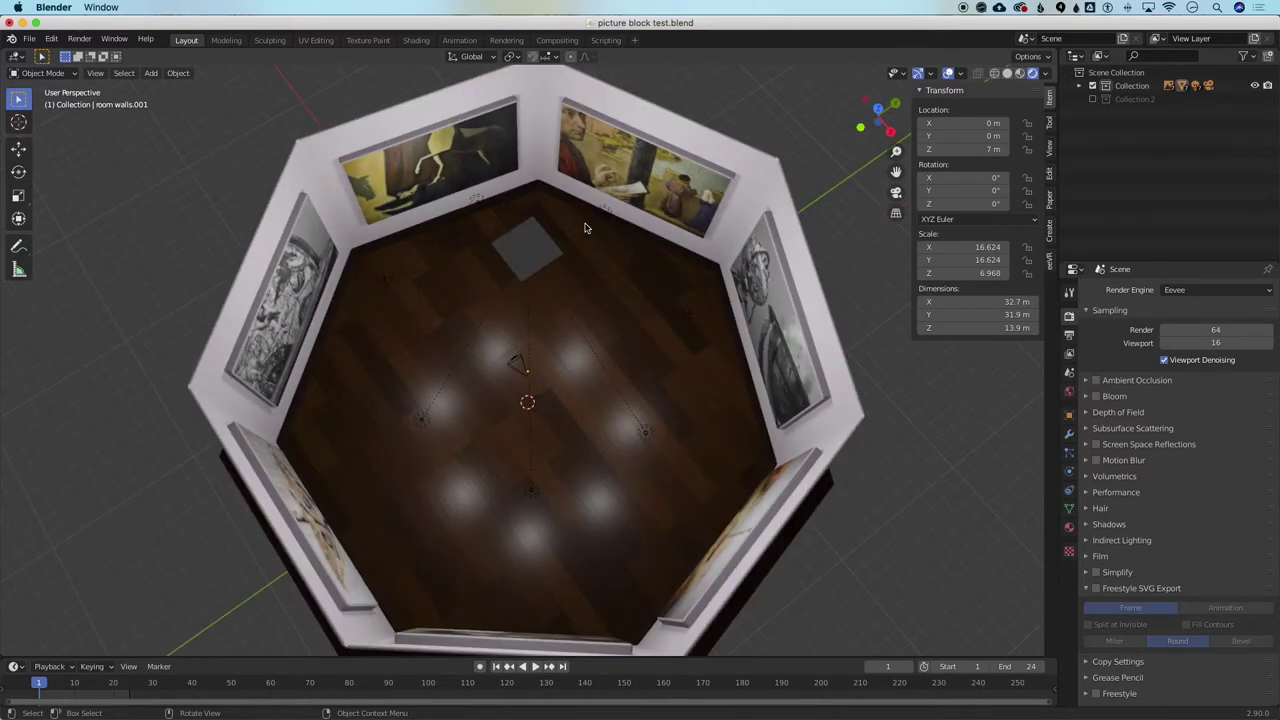
pyautogui.scroll(6, 586, 228)
pyautogui.scroll(-1, 586, 228)
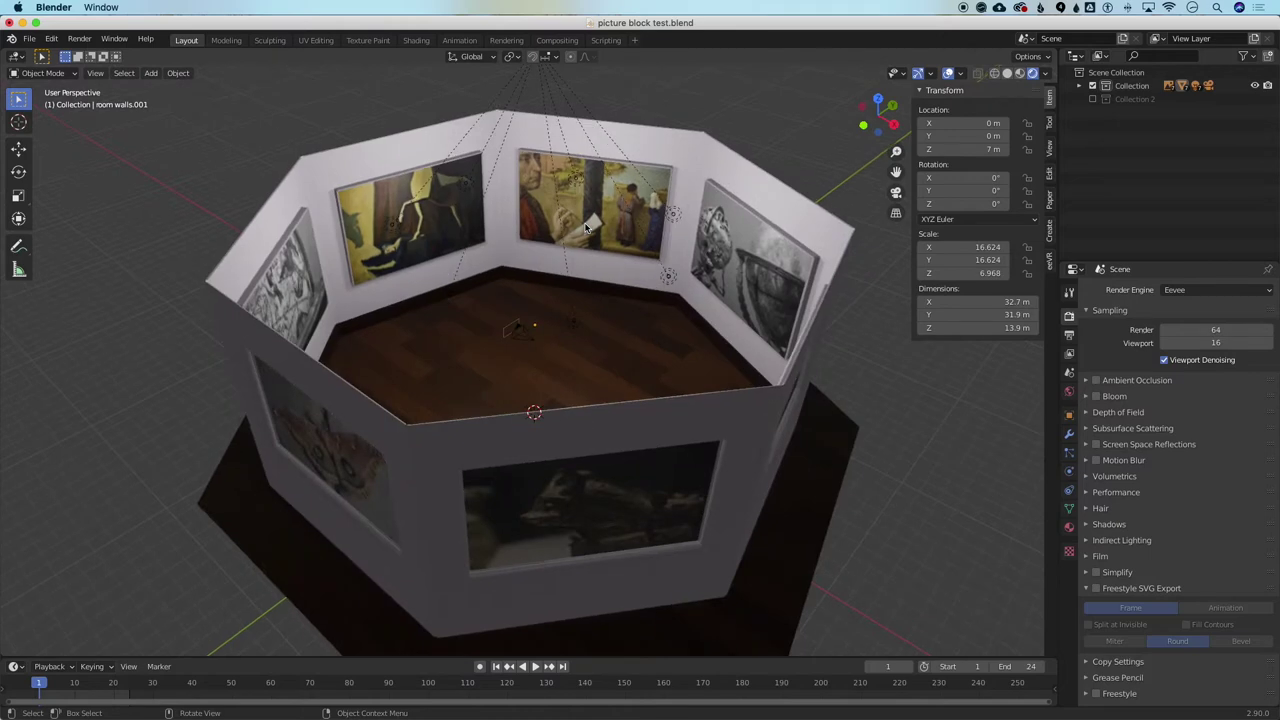
pyautogui.scroll(-5, 586, 228)
pyautogui.scroll(4, 586, 228)
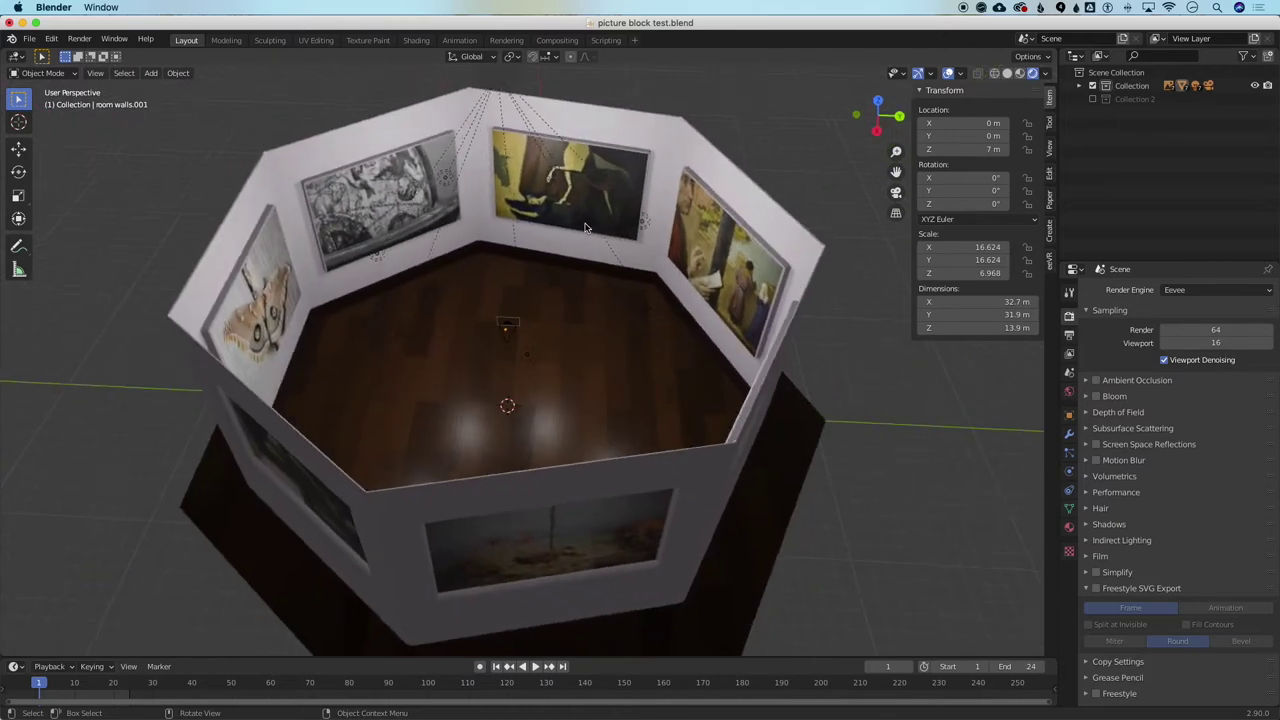
pyautogui.scroll(2, 586, 228)
pyautogui.hscroll(3, 586, 228)
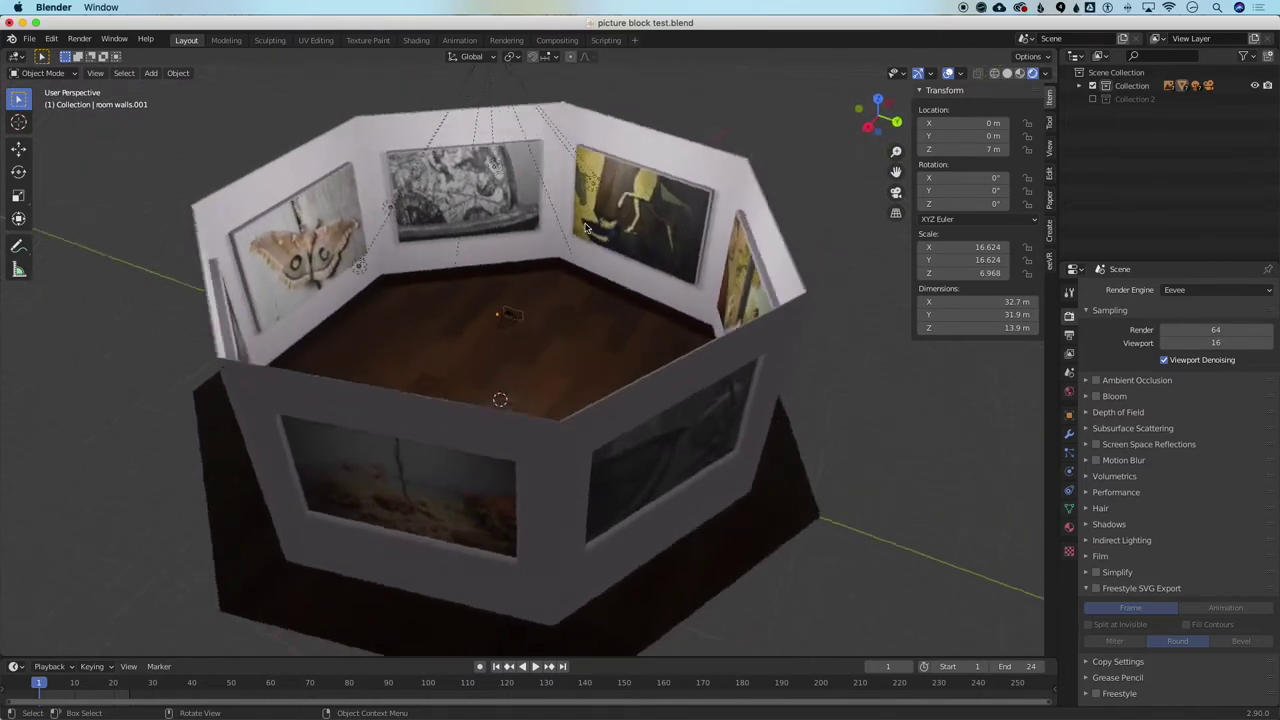
pyautogui.scroll(-2, 586, 228)
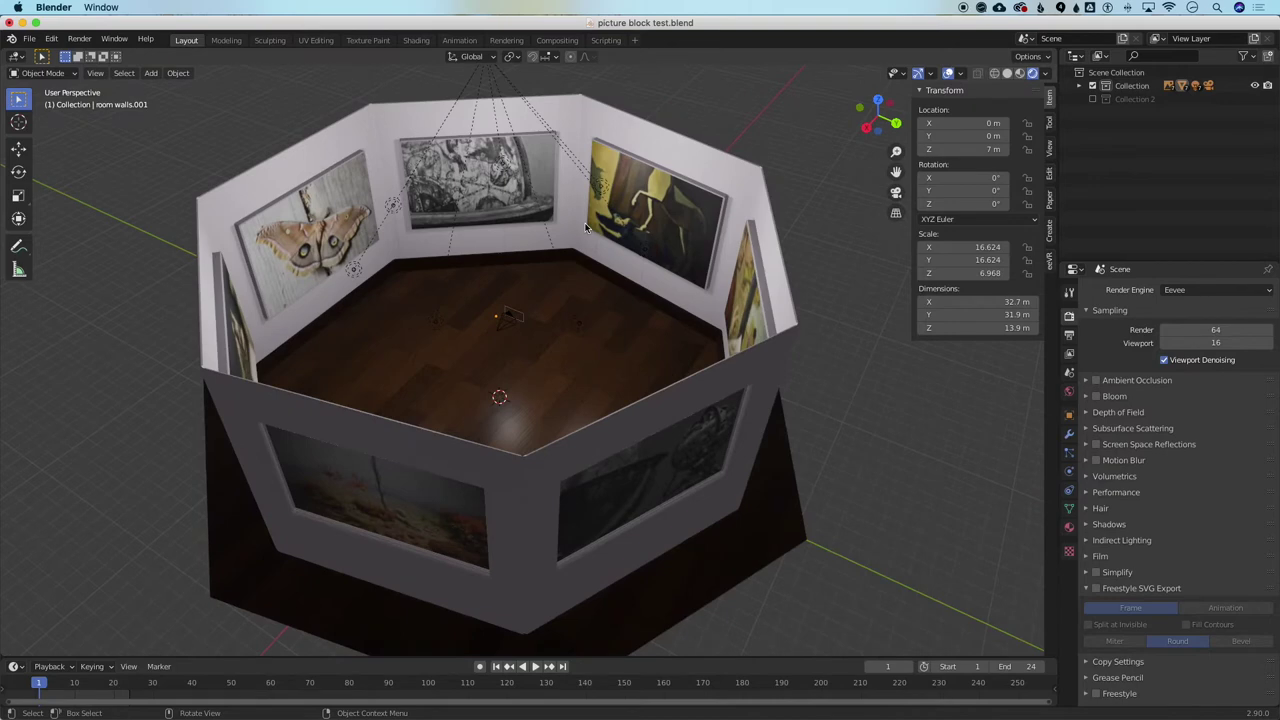
pyautogui.scroll(5, 586, 228)
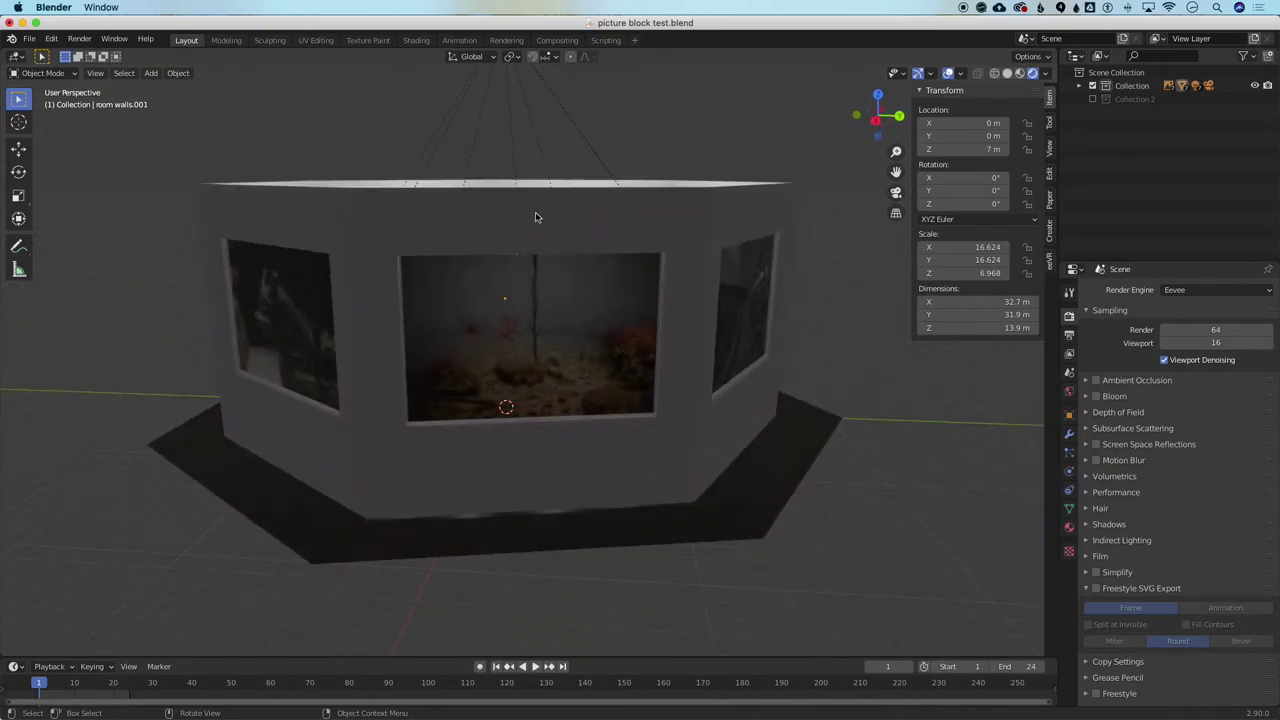
pyautogui.scroll(-5, 479, 280)
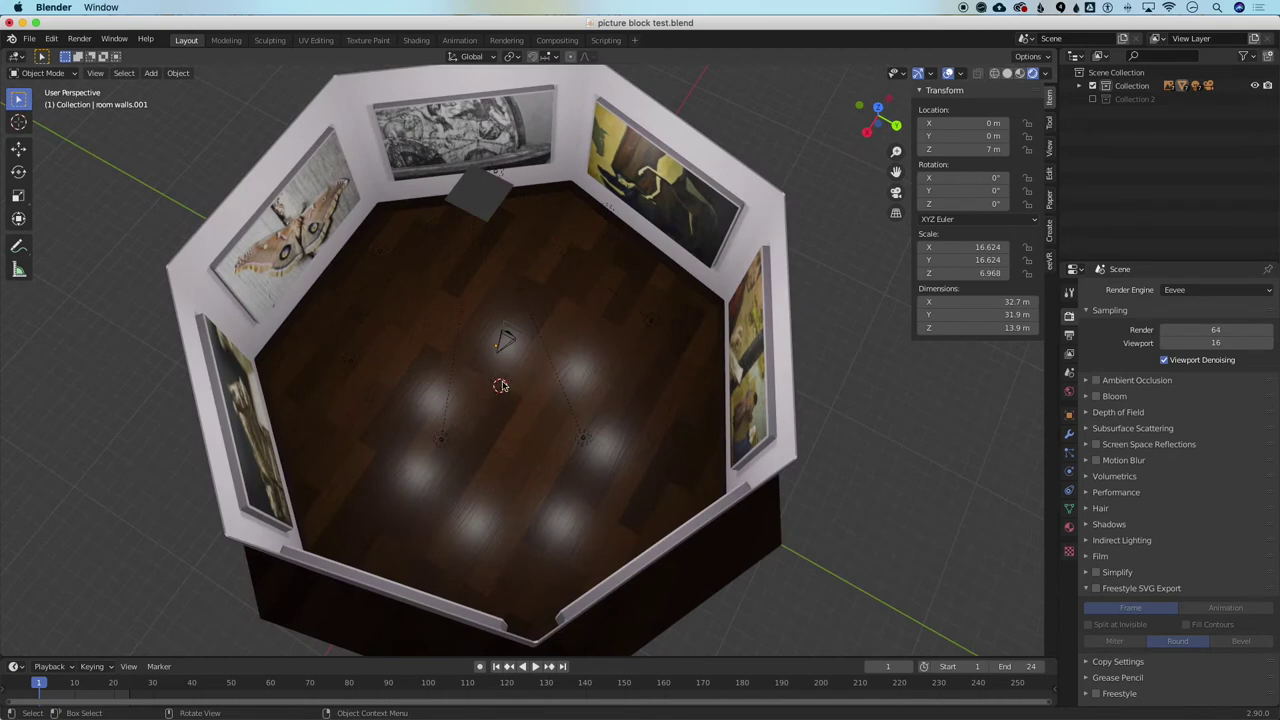
pyautogui.scroll(5, 500, 386)
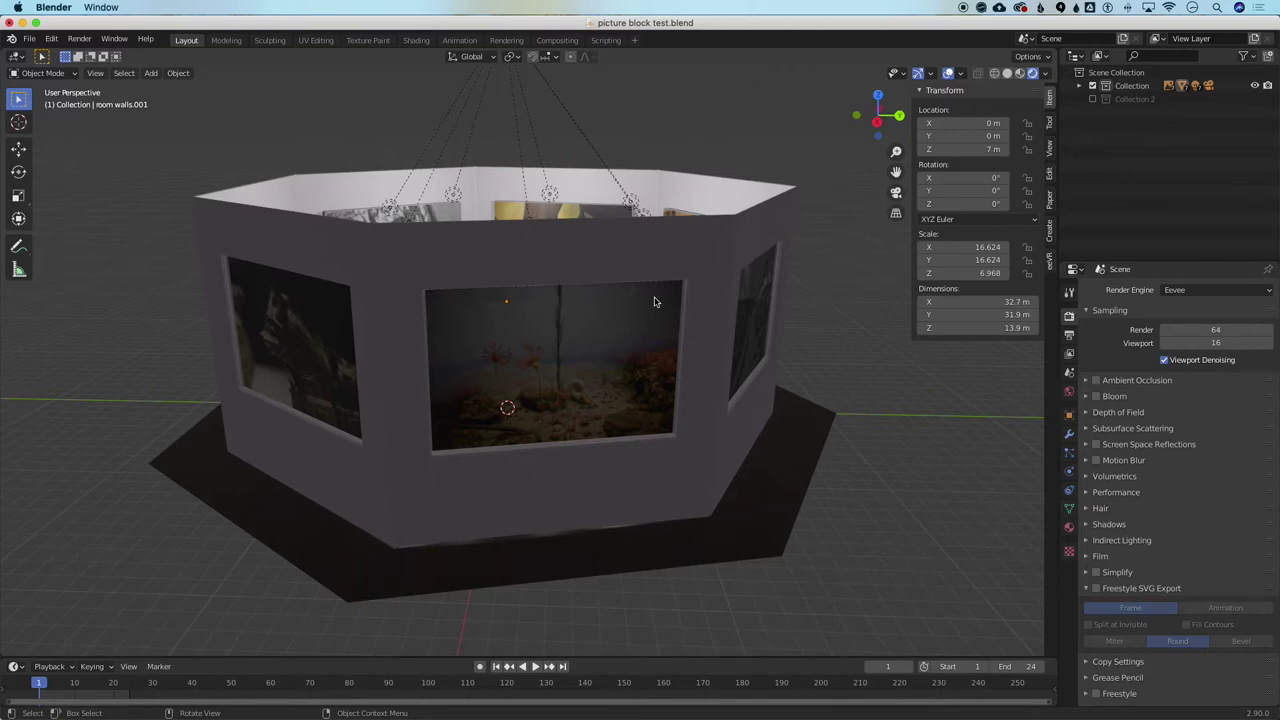
pyautogui.hscroll(-10, 505, 407)
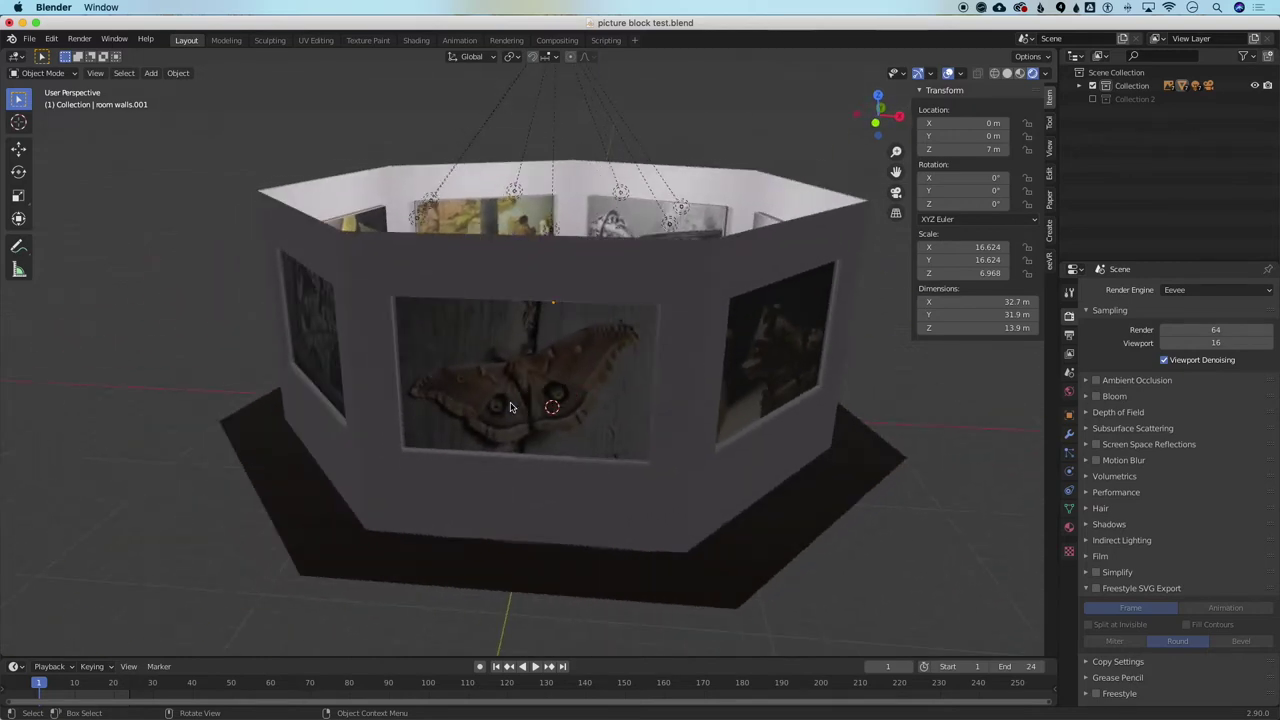
pyautogui.scroll(5, 510, 407)
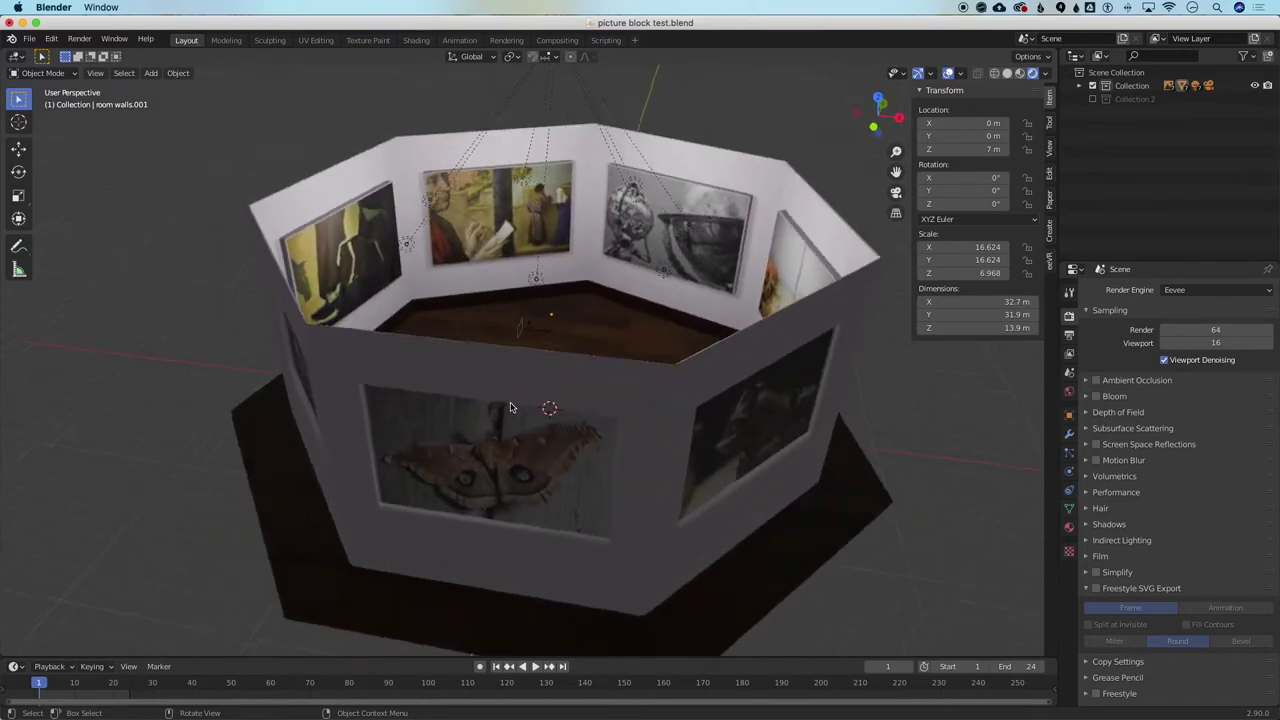
pyautogui.scroll(-5, 510, 407)
pyautogui.scroll(5, 510, 407)
pyautogui.scroll(-10, 512, 405)
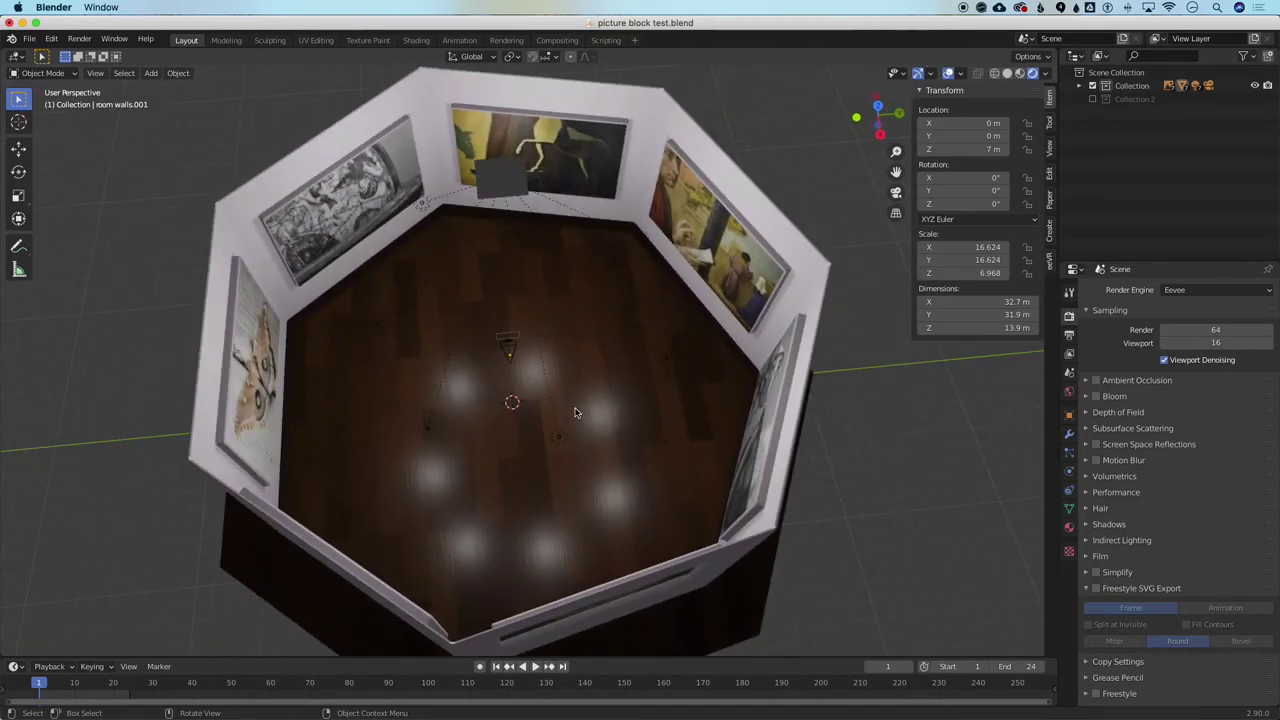
pyautogui.hscroll(8, 576, 412)
pyautogui.scroll(2, 575, 412)
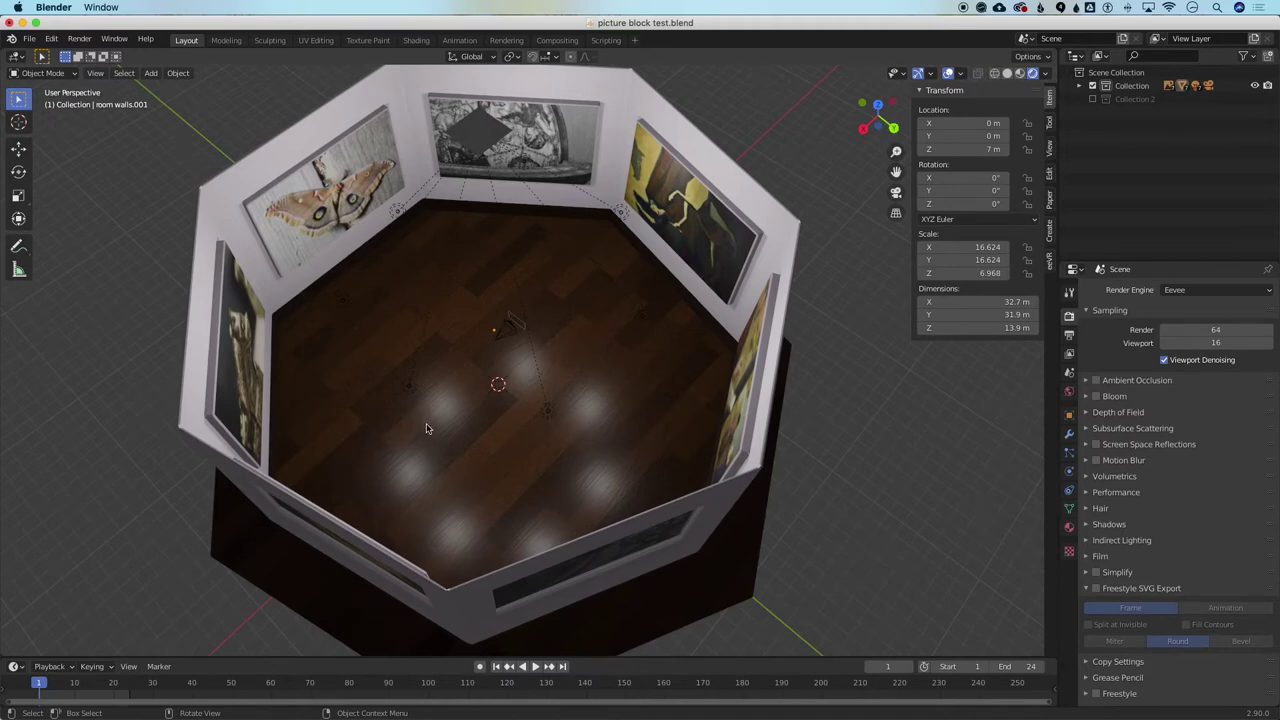
pyautogui.scroll(-8, 430, 429)
pyautogui.scroll(6, 426, 428)
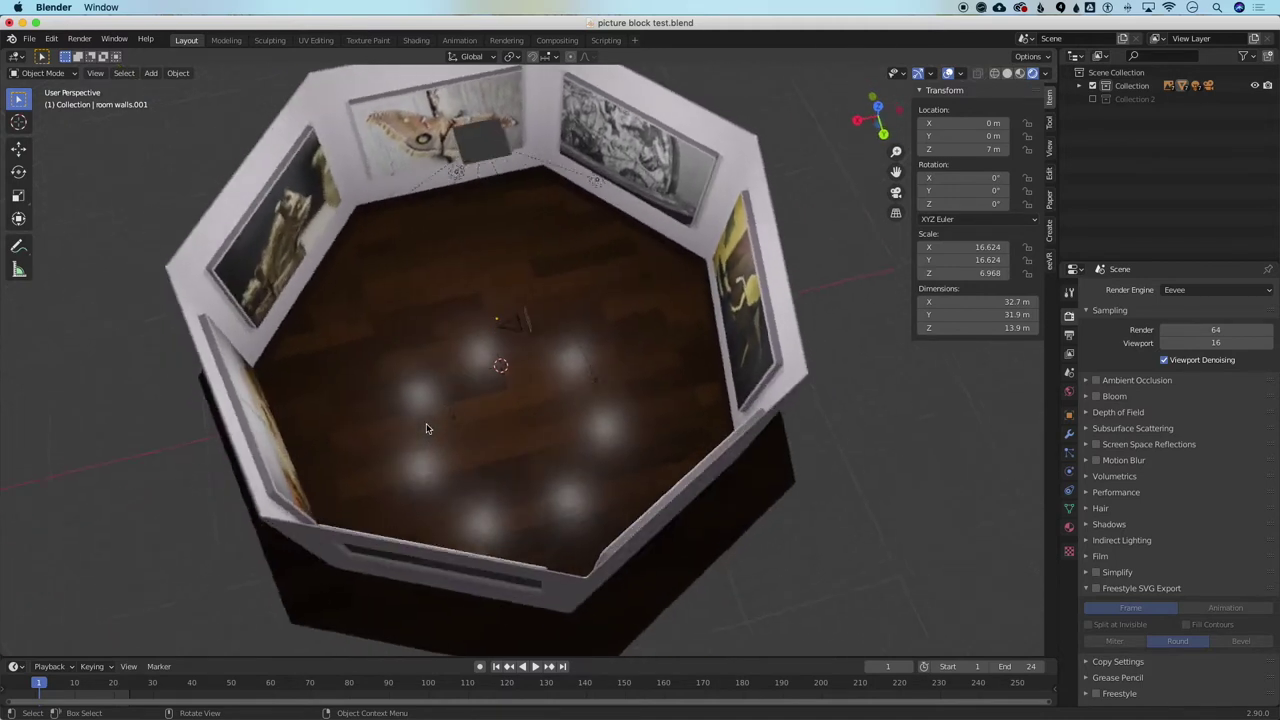
pyautogui.scroll(-3, 426, 428)
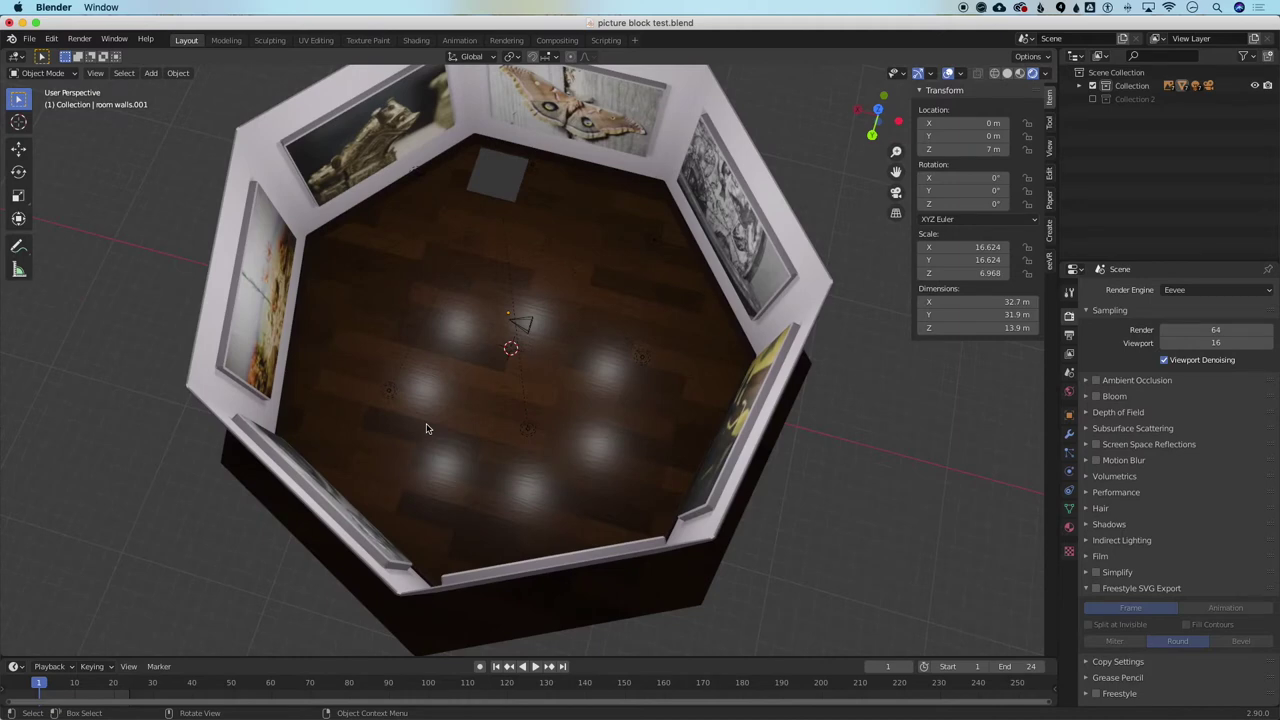
pyautogui.scroll(5, 426, 428)
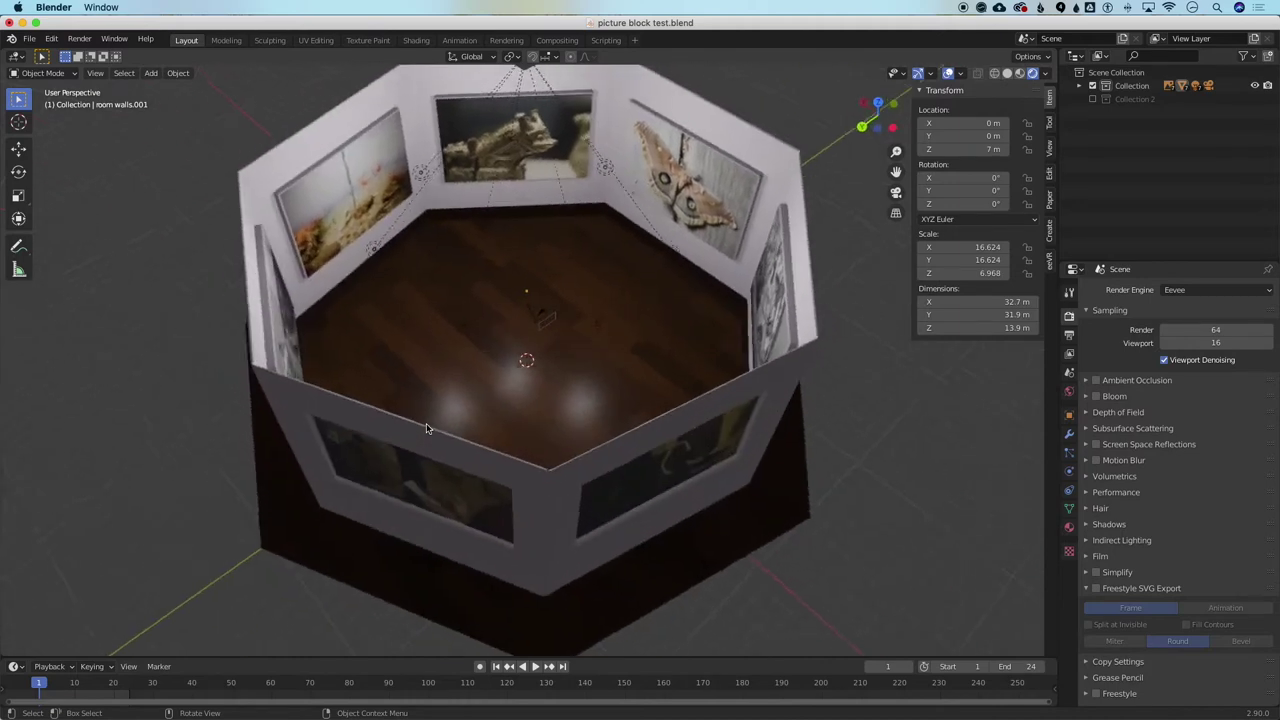
pyautogui.scroll(-3, 426, 428)
pyautogui.scroll(2, 426, 428)
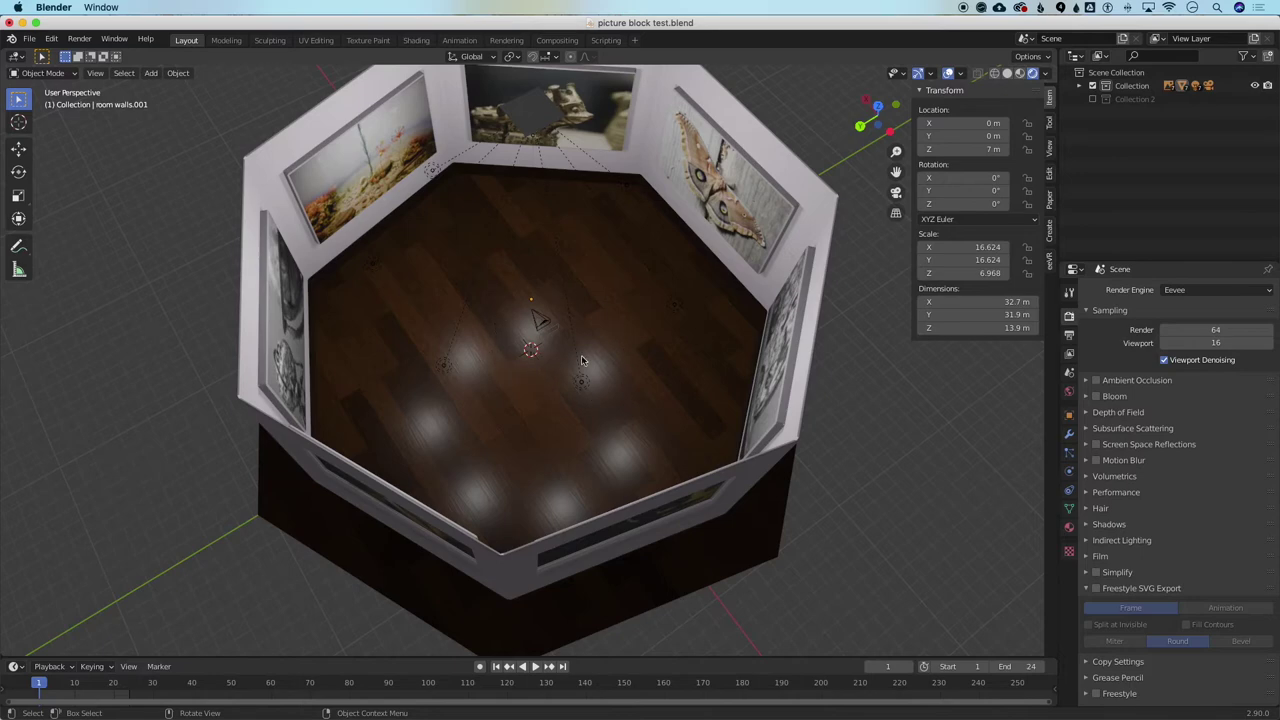
pyautogui.scroll(-5, 582, 360)
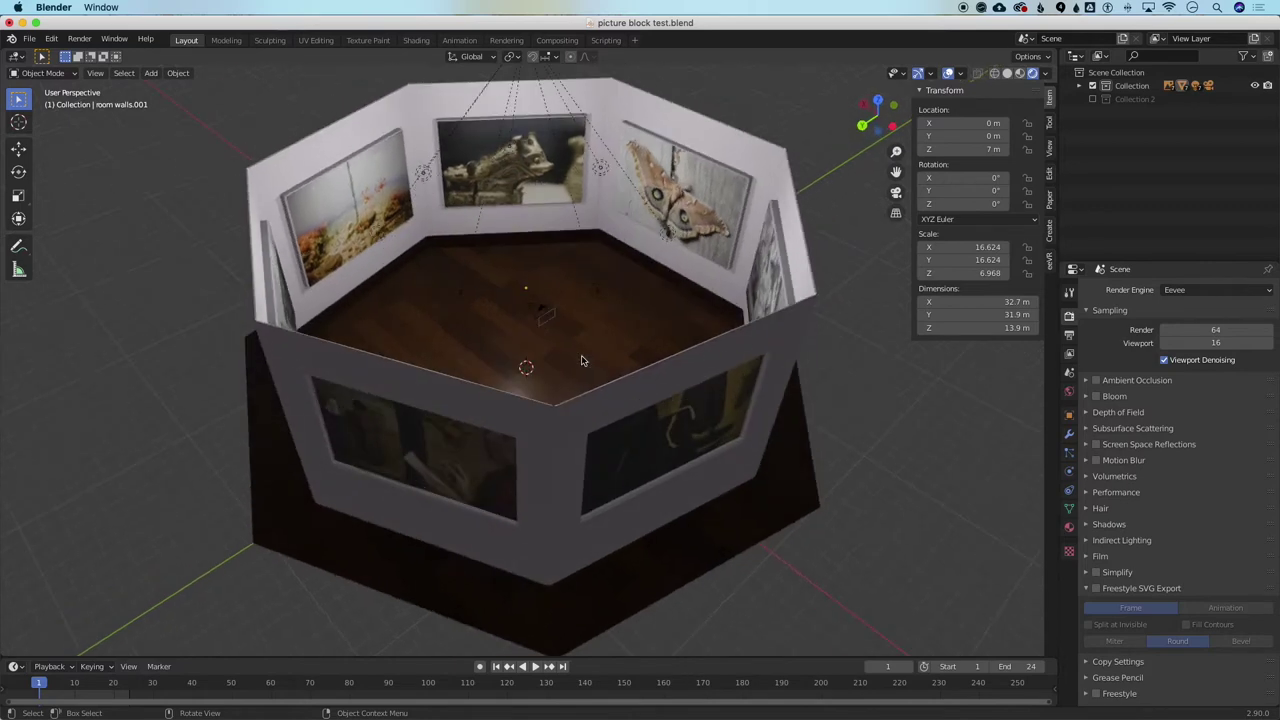
pyautogui.scroll(2, 582, 360)
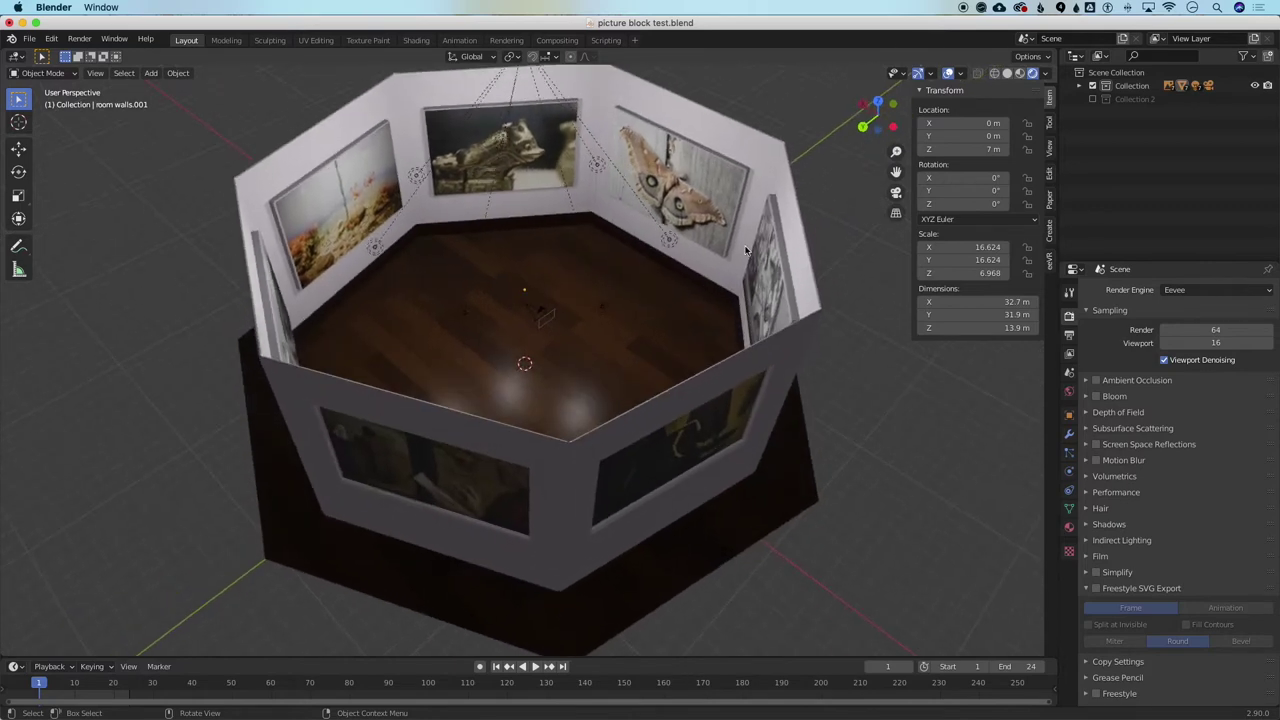
# Look straight down into the polygonal gallery room to inspect its floor and the arrangement of its walls
pyautogui.scroll(8, 603, 274)
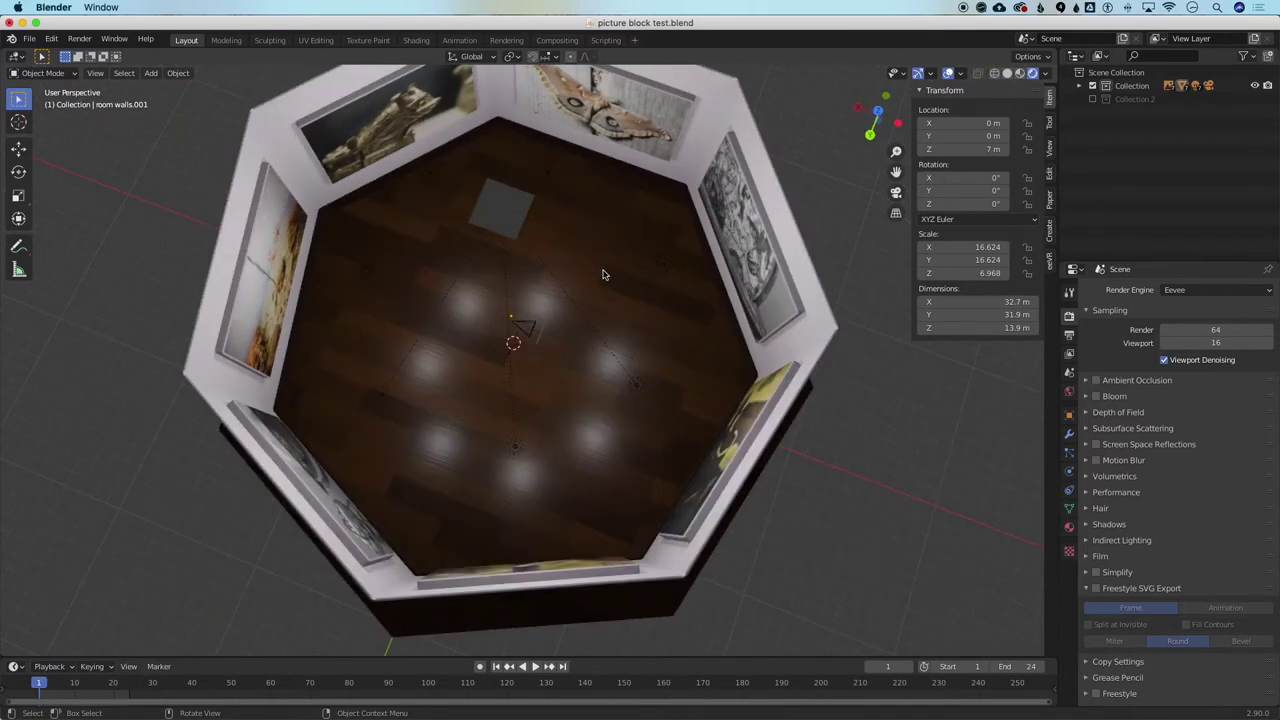
pyautogui.moveTo(603, 274); pyautogui.dragTo(603, 274, button='middle')
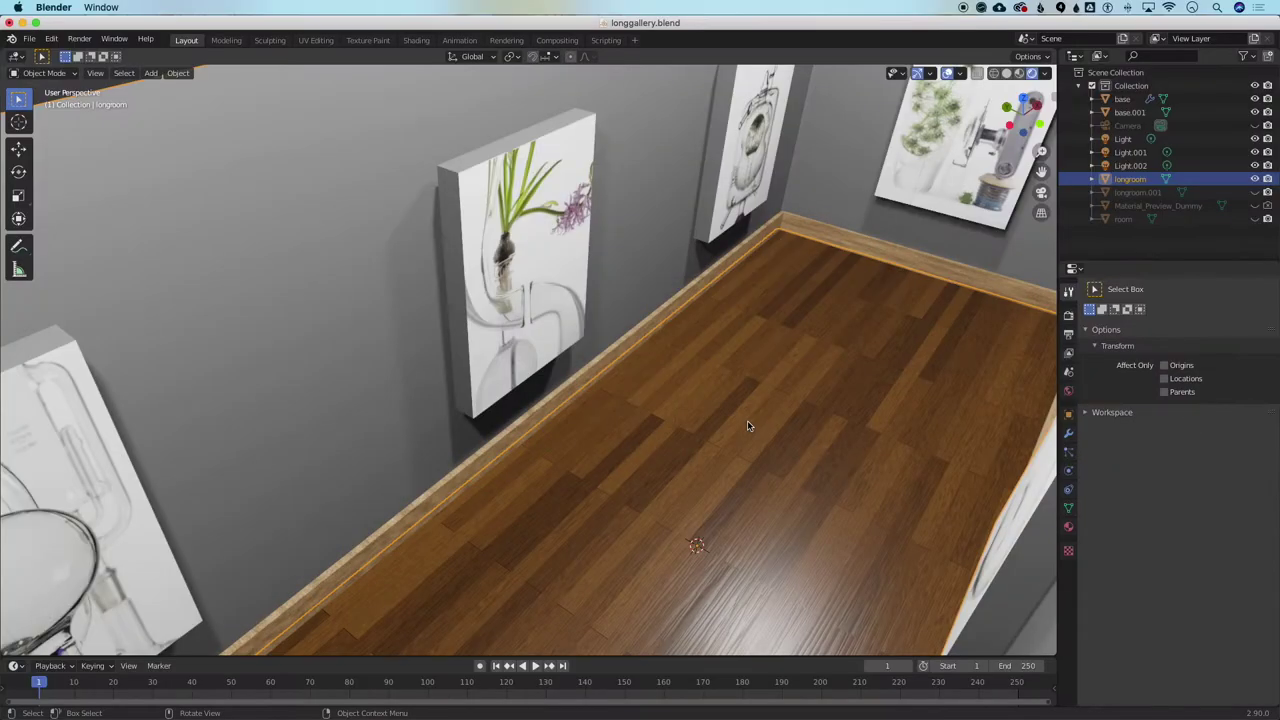
# Examine the long gallery room in longgallery.blend from above, through its doorway and at floor level, including pictures, baseboards and floor
pyautogui.scroll(-5, 747, 426)
pyautogui.scroll(-5, 747, 426)
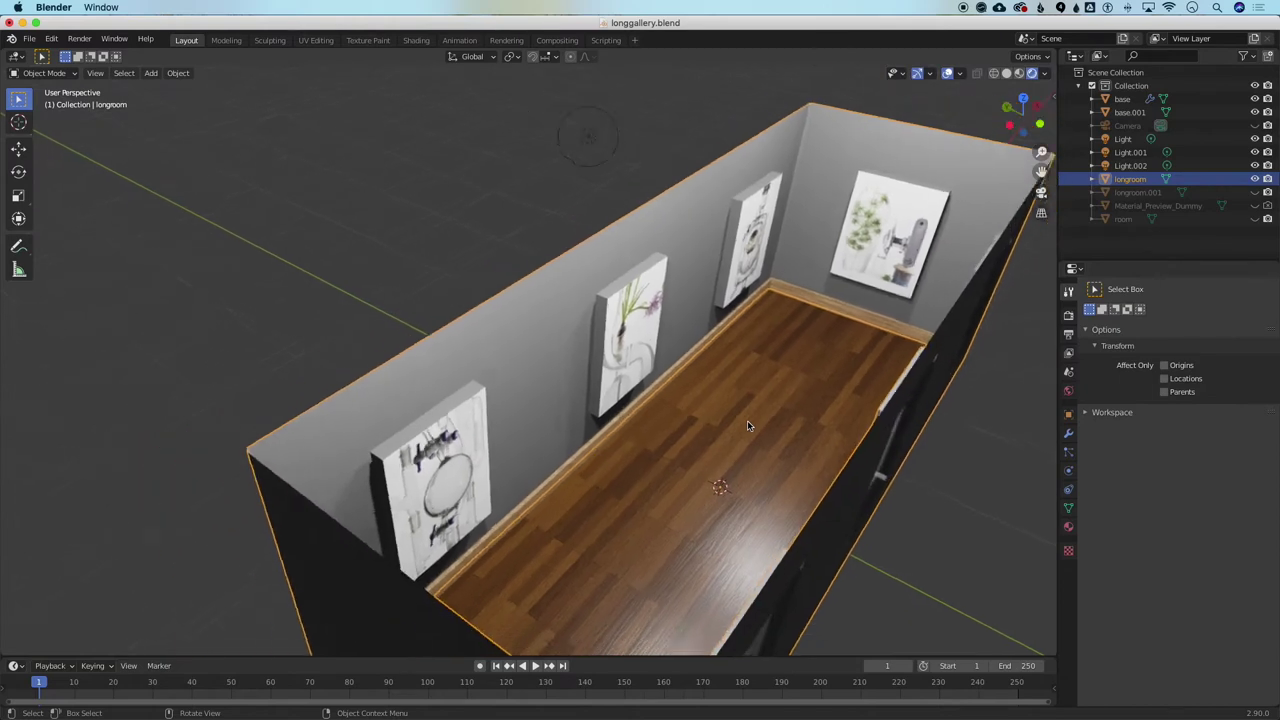
pyautogui.hscroll(-5, 747, 426)
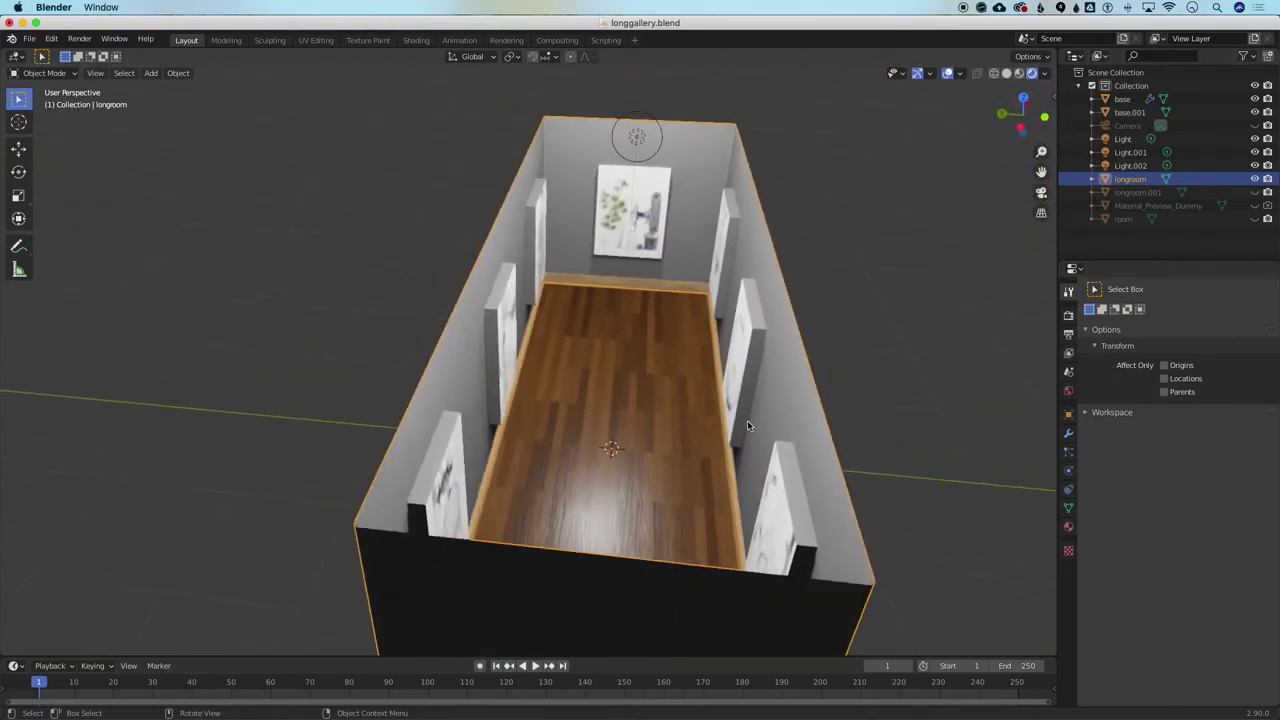
pyautogui.hscroll(10, 747, 426)
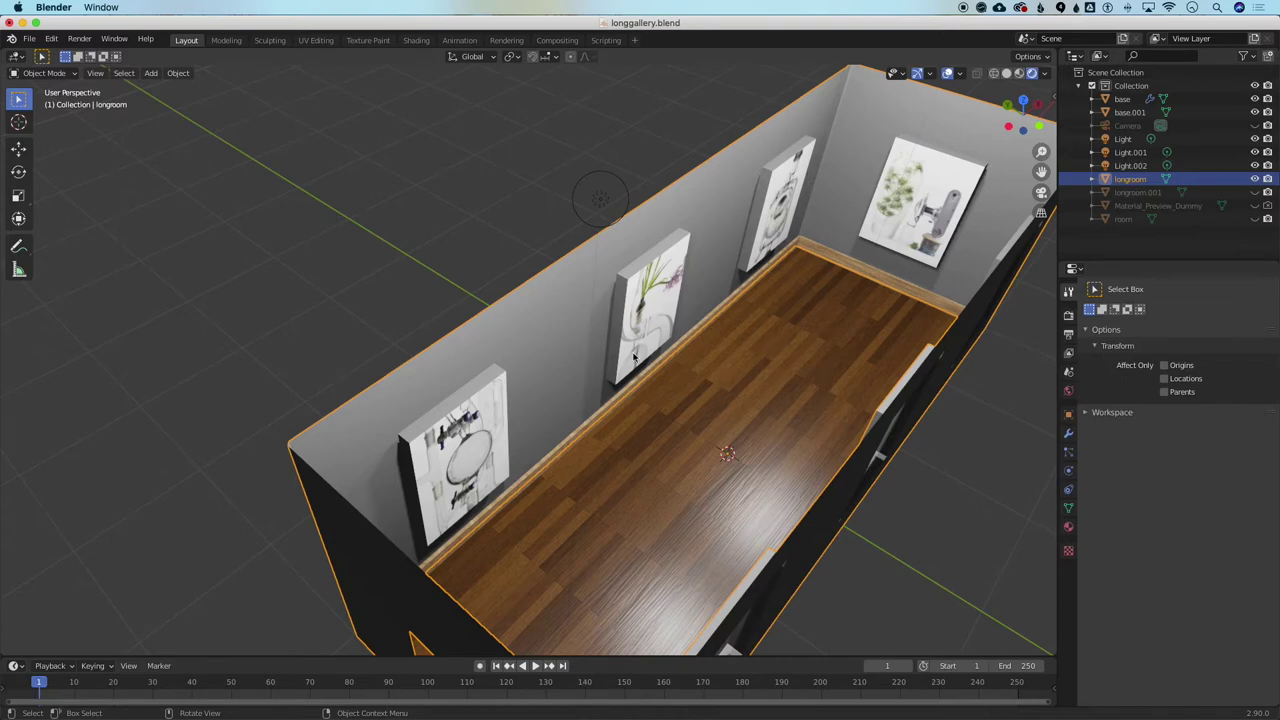
pyautogui.scroll(10, 635, 358)
pyautogui.keyDown('shift'); pyautogui.scroll(-8, 636, 360); pyautogui.keyUp('shift')
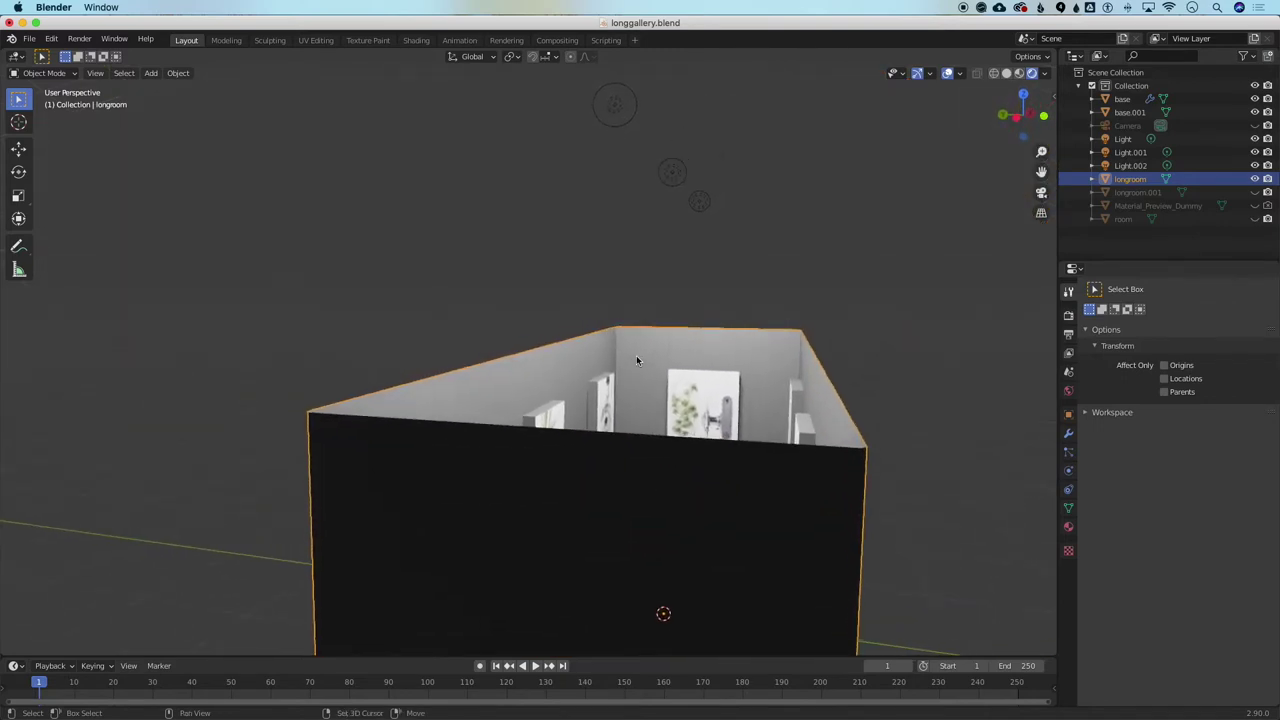
pyautogui.scroll(6, 636, 360)
pyautogui.hscroll(10, 636, 360)
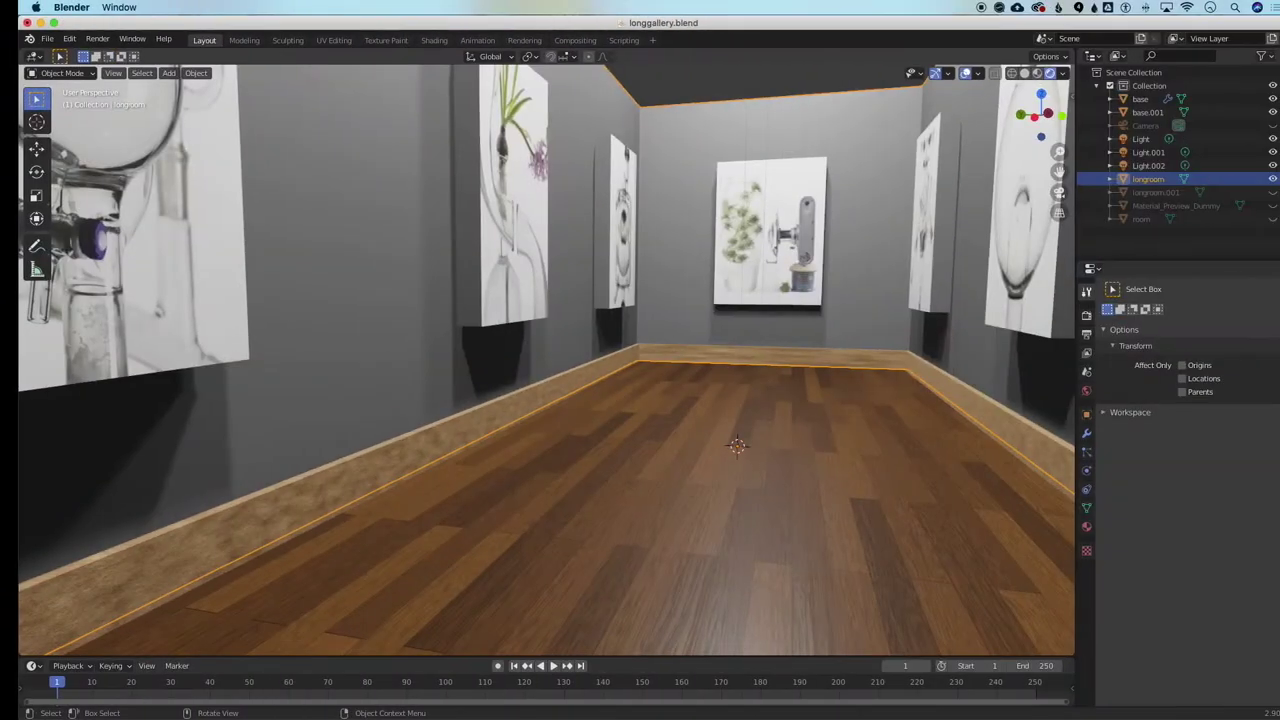
pyautogui.hscroll(5, 715, 440)
pyautogui.scroll(-6, 698, 447)
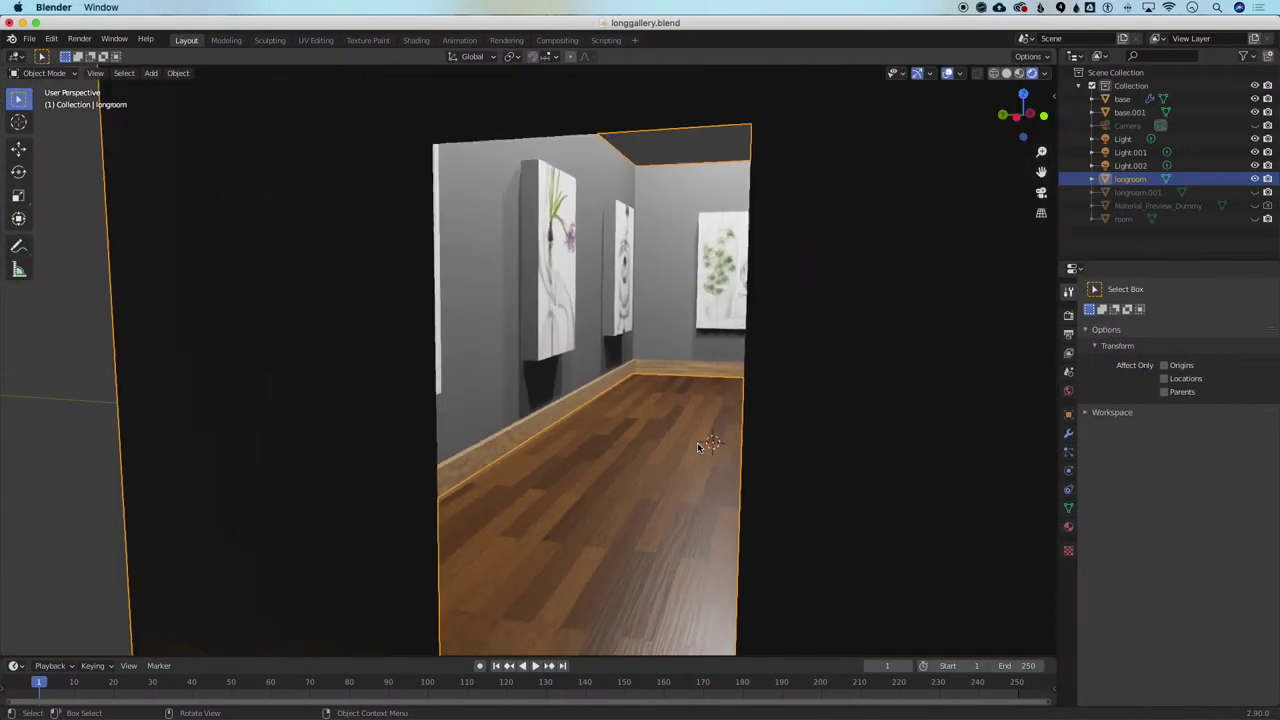
pyautogui.scroll(4, 698, 447)
pyautogui.hscroll(3, 698, 447)
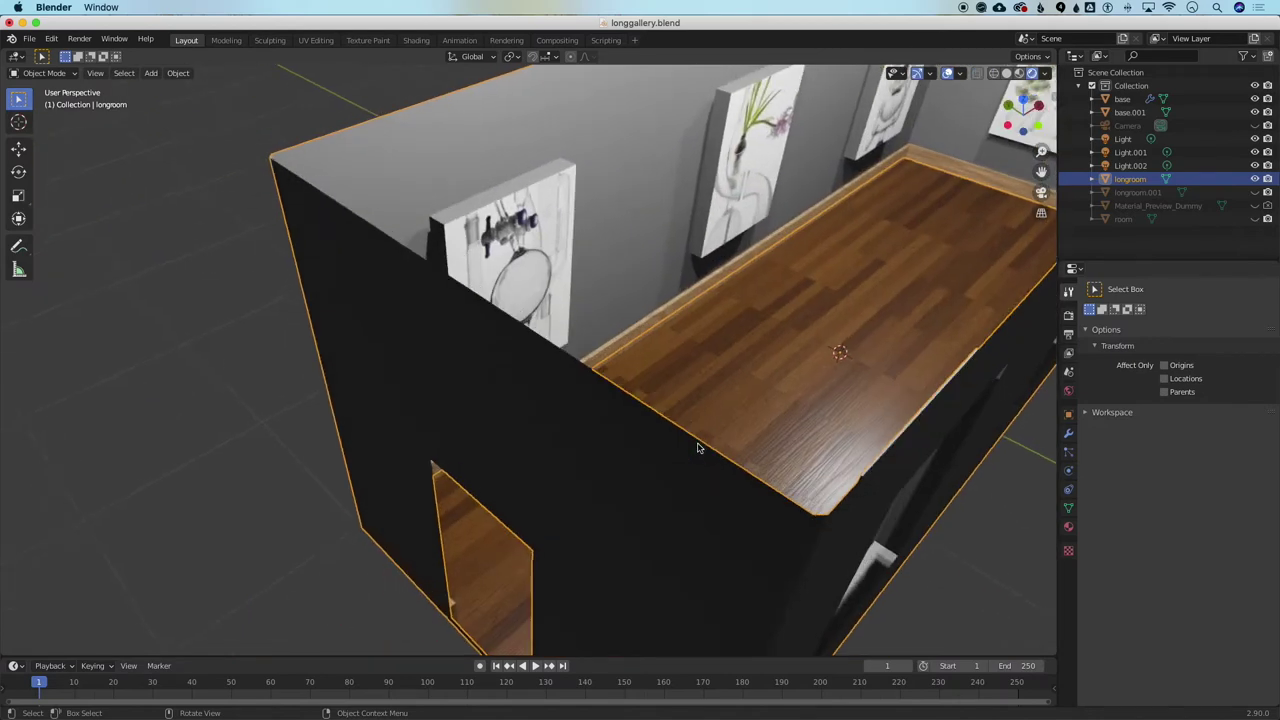
# Examine the long gallery's side walls, picture panels and wooden floor from oblique angles and directly overhead
pyautogui.keyDown('shift'); pyautogui.hscroll(5, 698, 447); pyautogui.keyUp('shift')
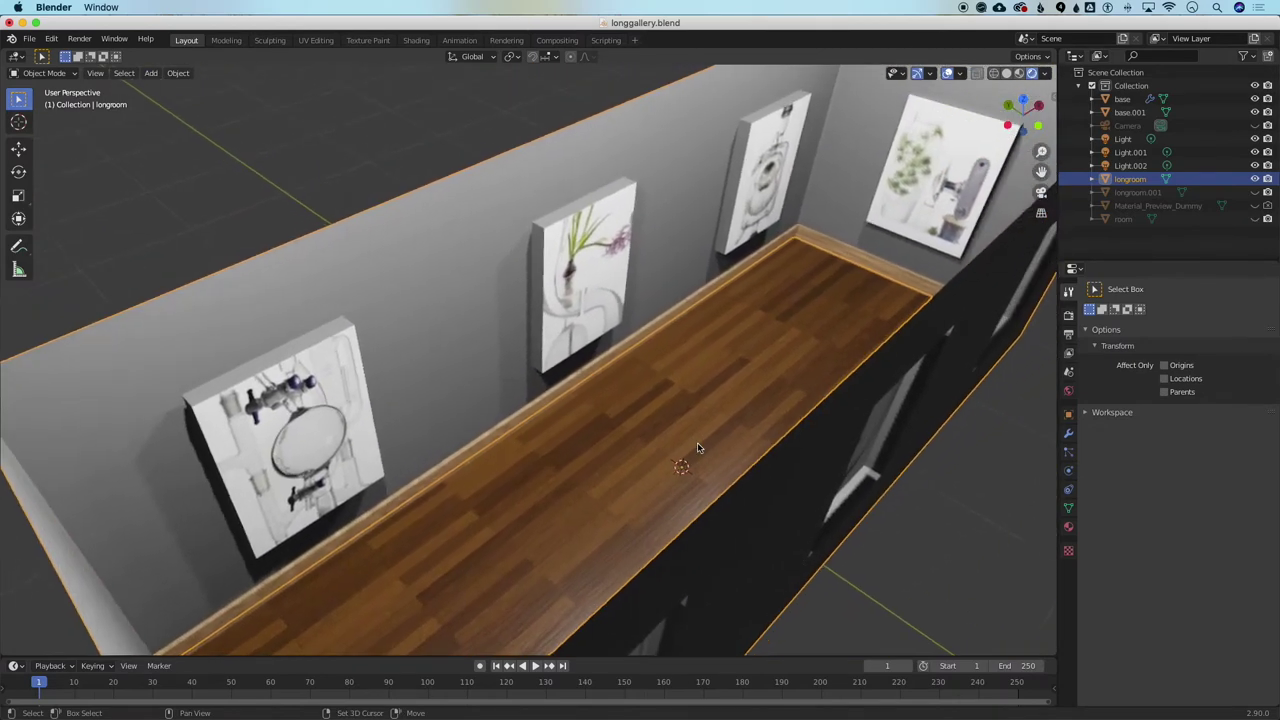
pyautogui.hscroll(10, 697, 447)
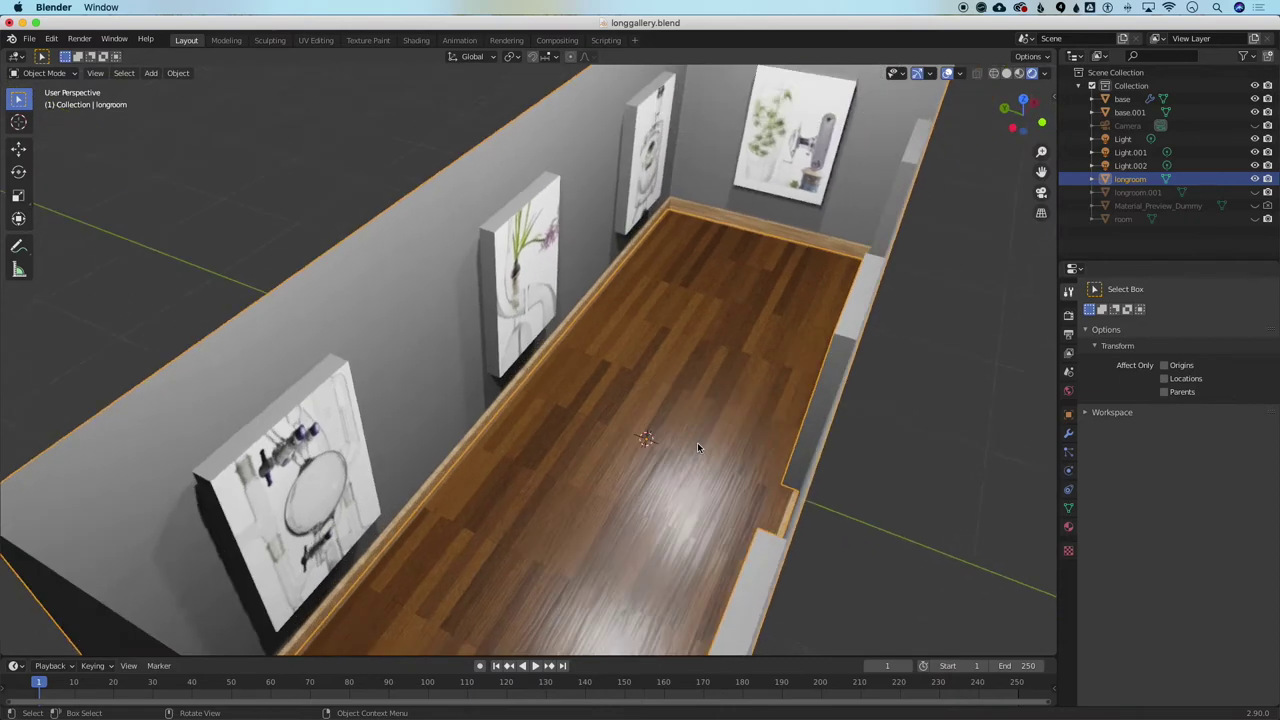
pyautogui.hscroll(2, 697, 448)
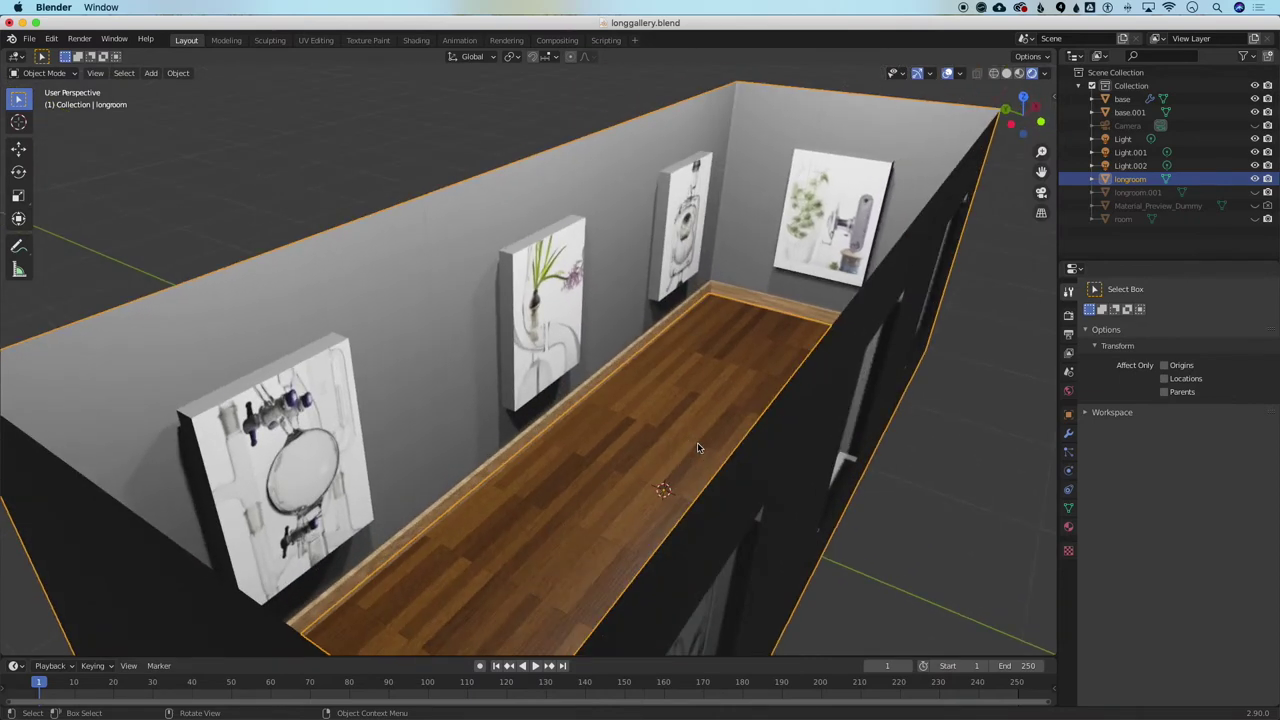
pyautogui.scroll(3, 697, 447)
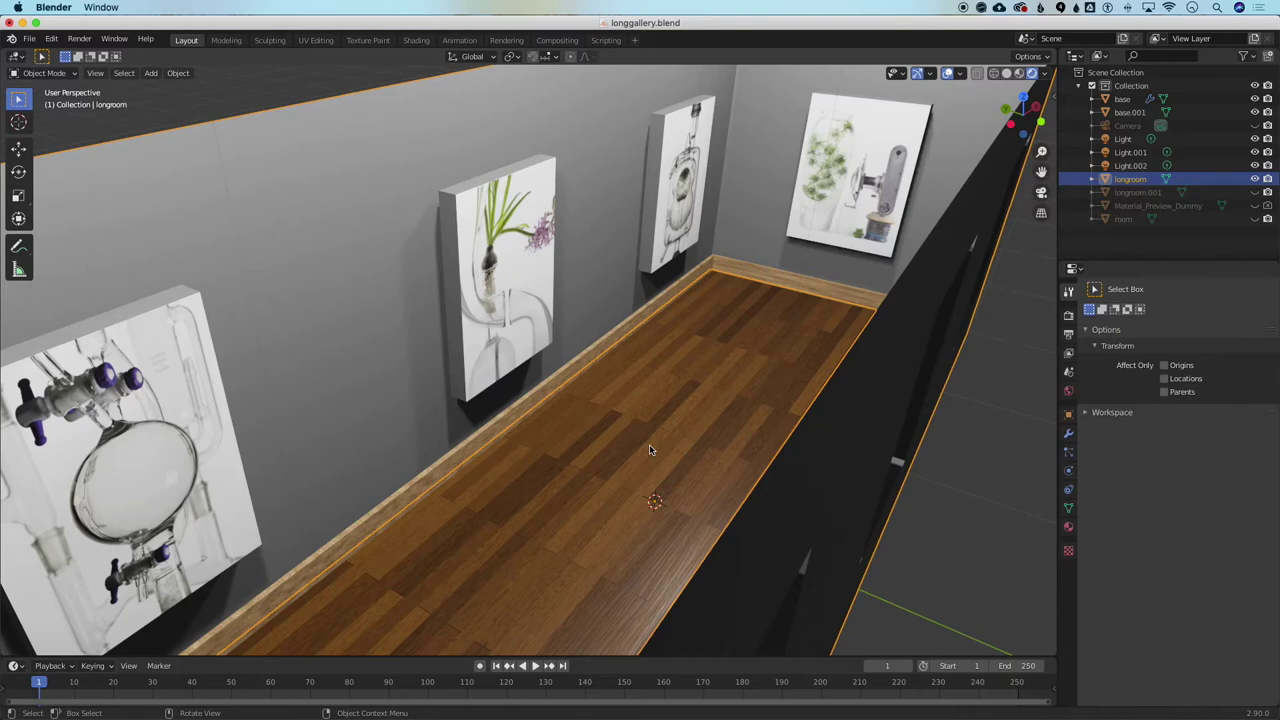
pyautogui.scroll(-4, 649, 449)
pyautogui.hscroll(5, 649, 449)
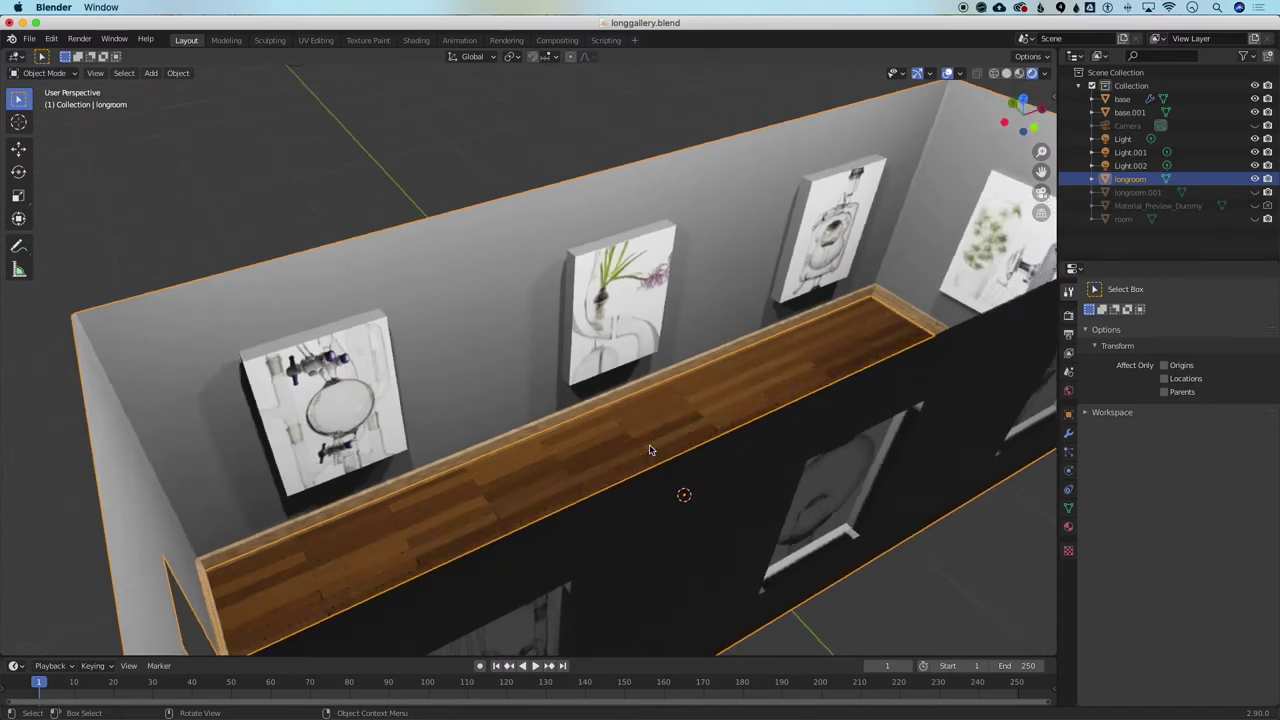
pyautogui.scroll(5, 649, 449)
pyautogui.keyDown('shift'); pyautogui.hscroll(3, 649, 449); pyautogui.keyUp('shift')
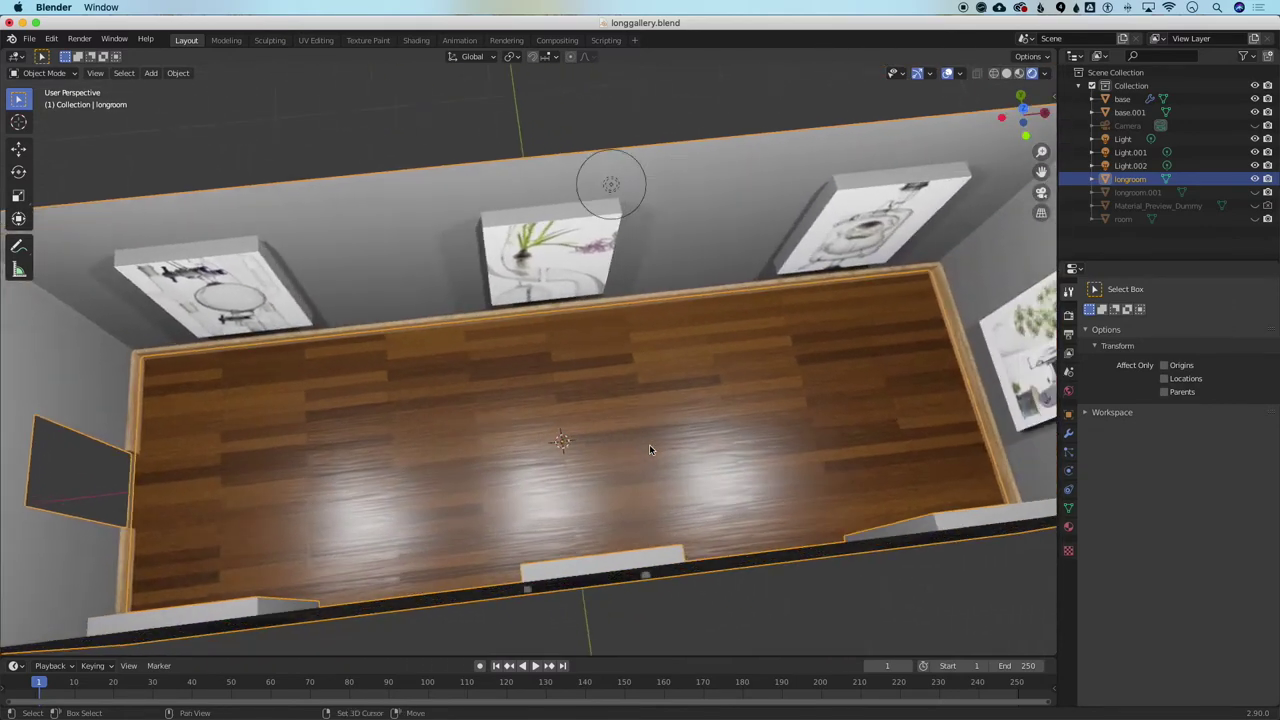
pyautogui.moveTo(649, 448); pyautogui.dragTo(649, 448, button='middle')
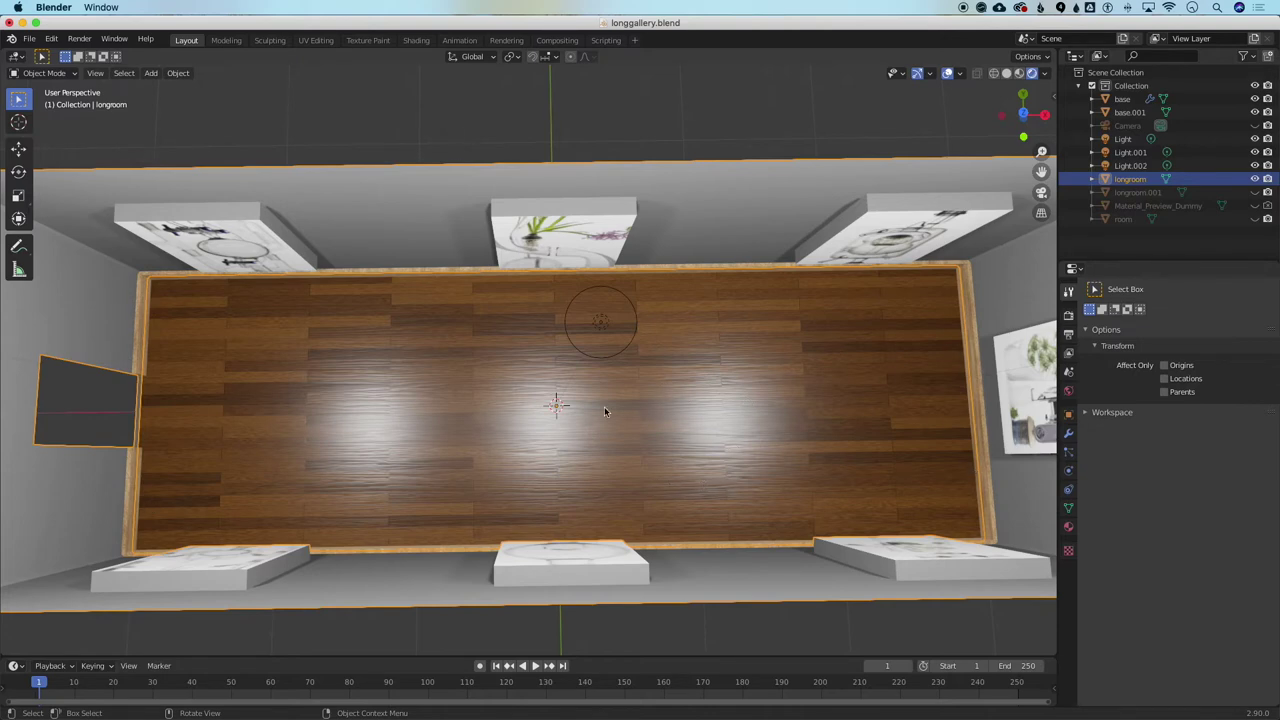
pyautogui.scroll(-5, 604, 408)
pyautogui.hscroll(8, 604, 408)
pyautogui.scroll(-4, 604, 408)
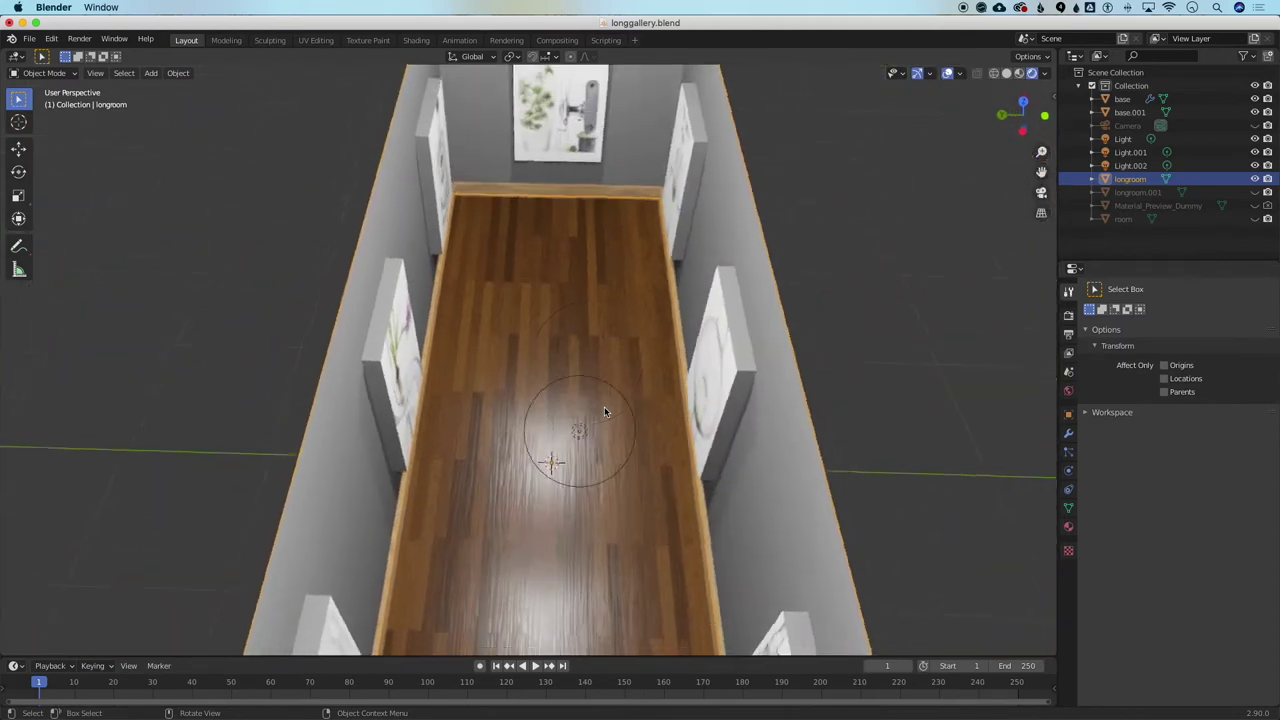
pyautogui.hscroll(6, 604, 408)
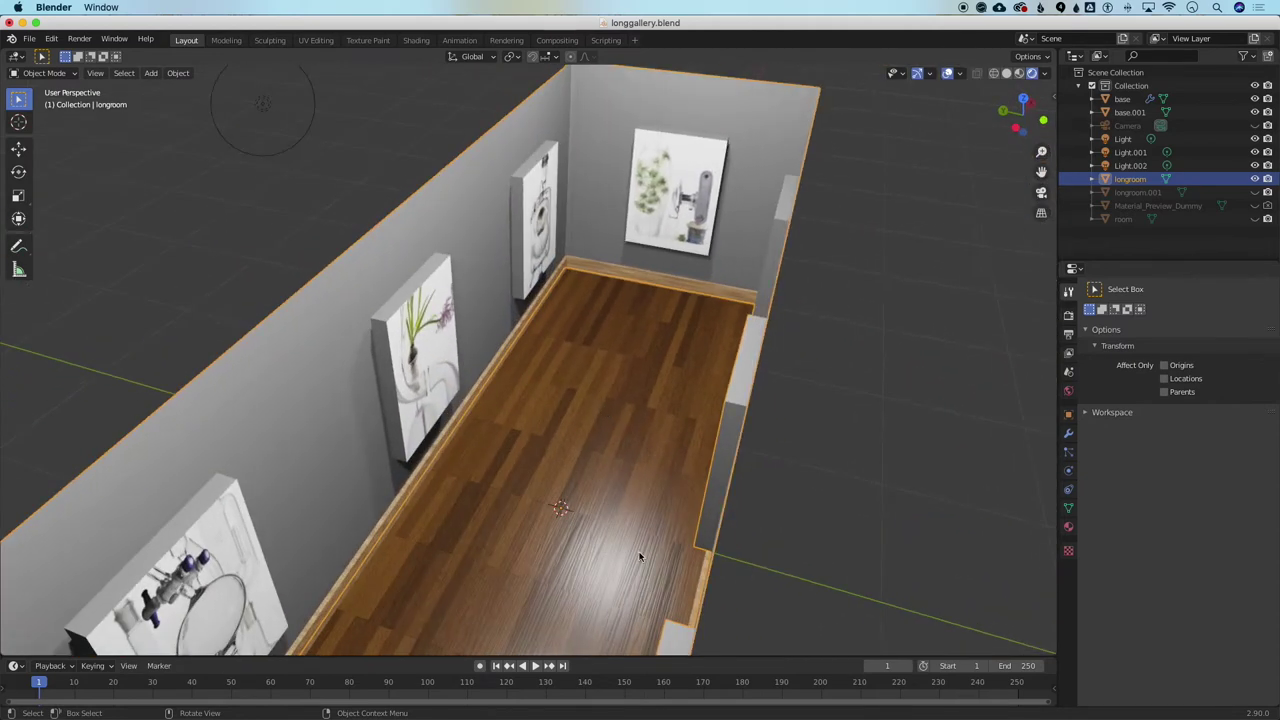
pyautogui.hscroll(4, 639, 353)
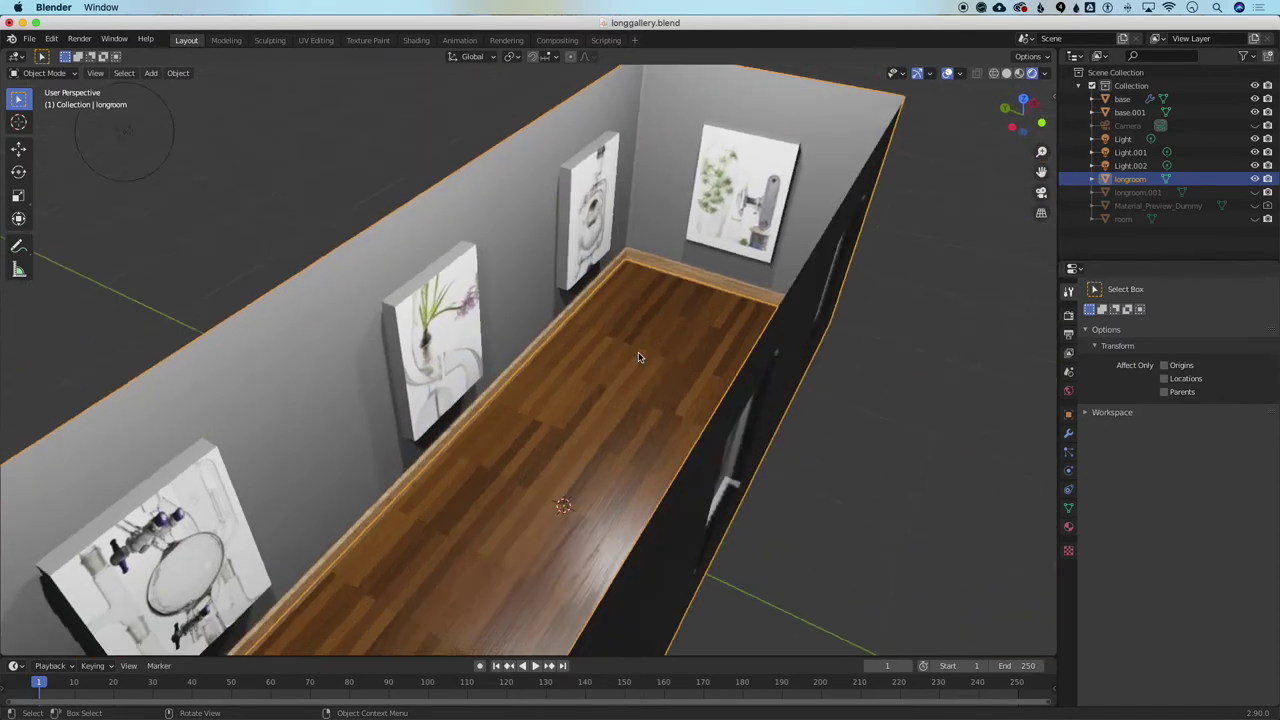
pyautogui.scroll(4, 639, 353)
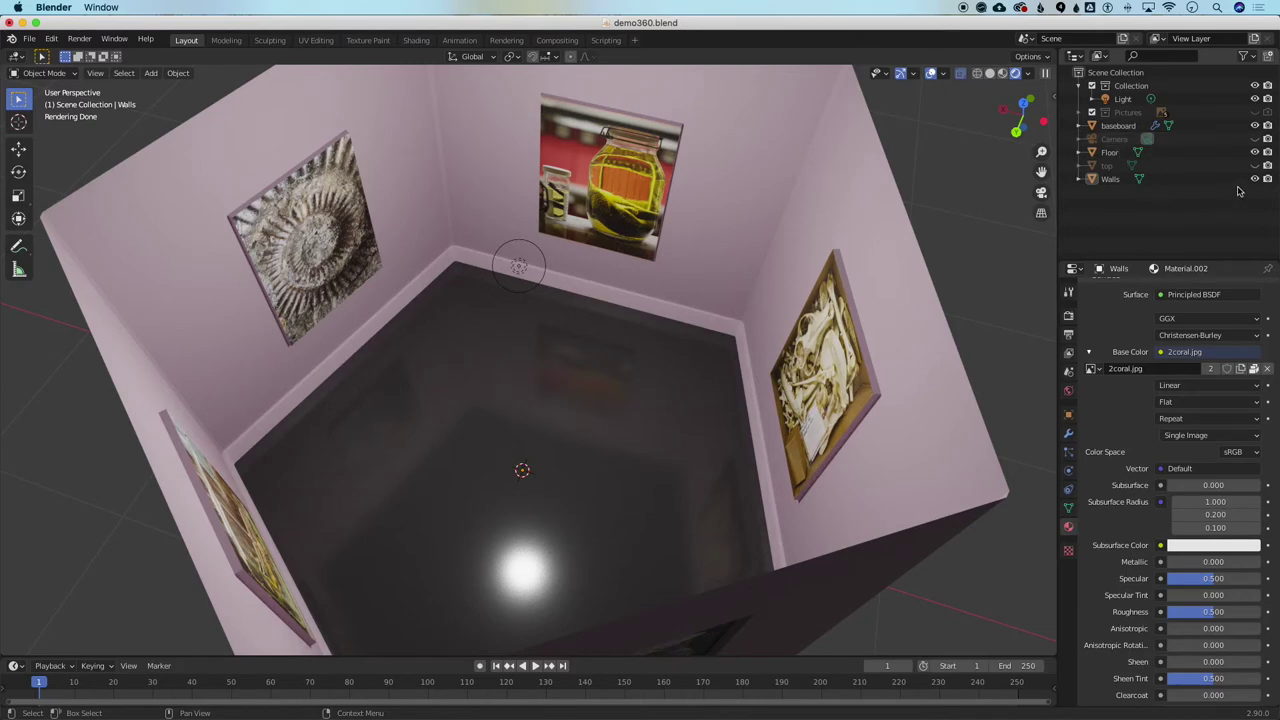
# Hide and show the baseboard and the Light again in the demo360.blend gallery scene
pyautogui.click(1255, 127)
pyautogui.click(1255, 127)
pyautogui.click(1256, 127)
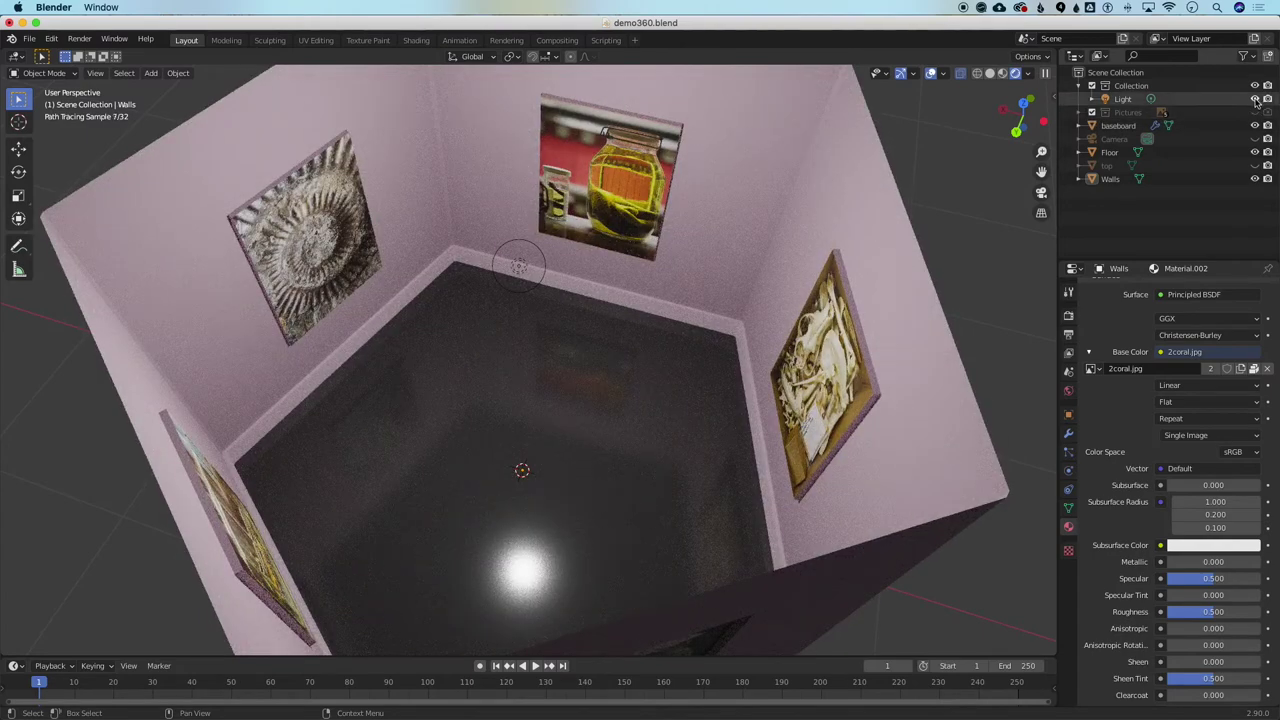
pyautogui.click(1255, 99)
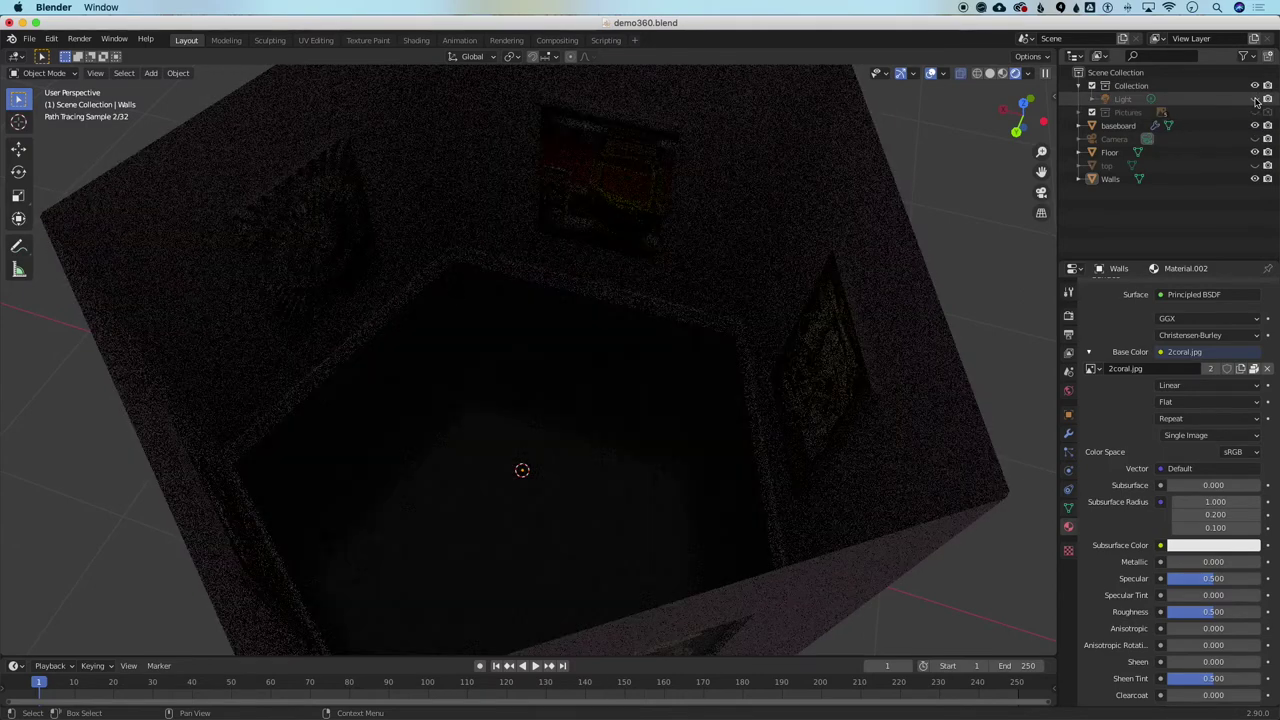
pyautogui.click(1255, 99)
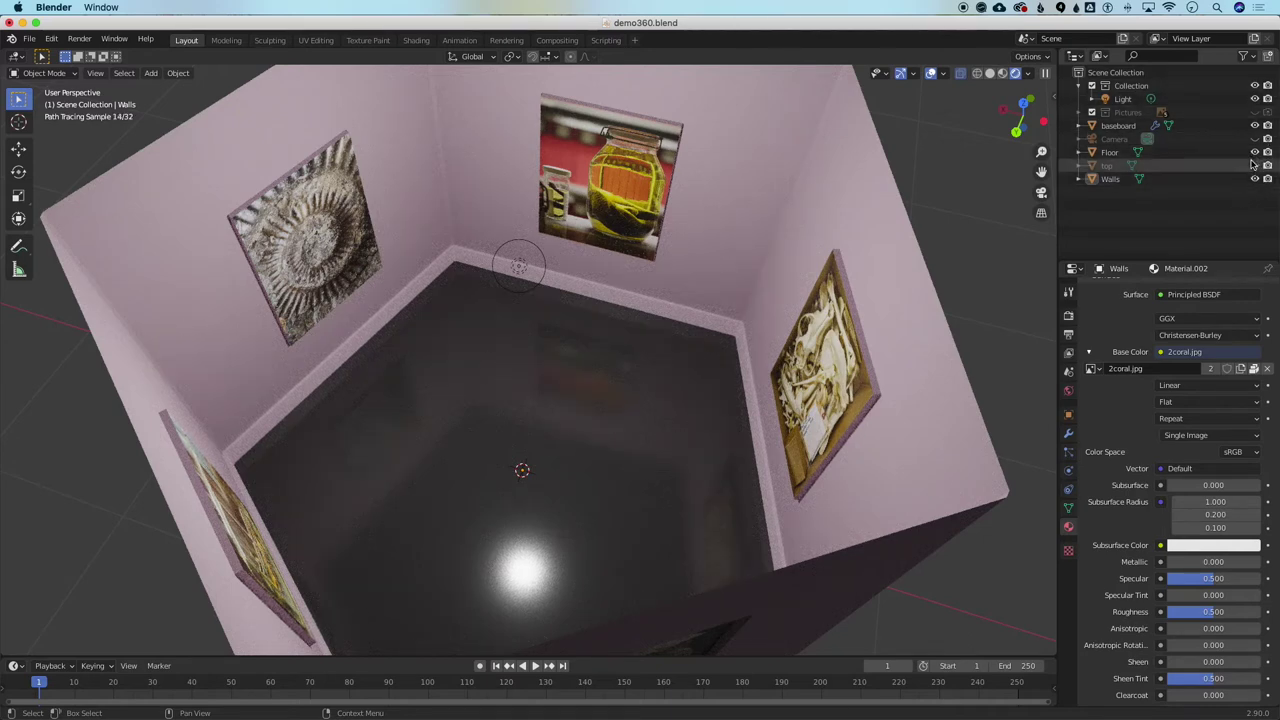
# Show the room's top briefly, hide it again, and make the Camera visible in the viewport
pyautogui.click(1255, 166)
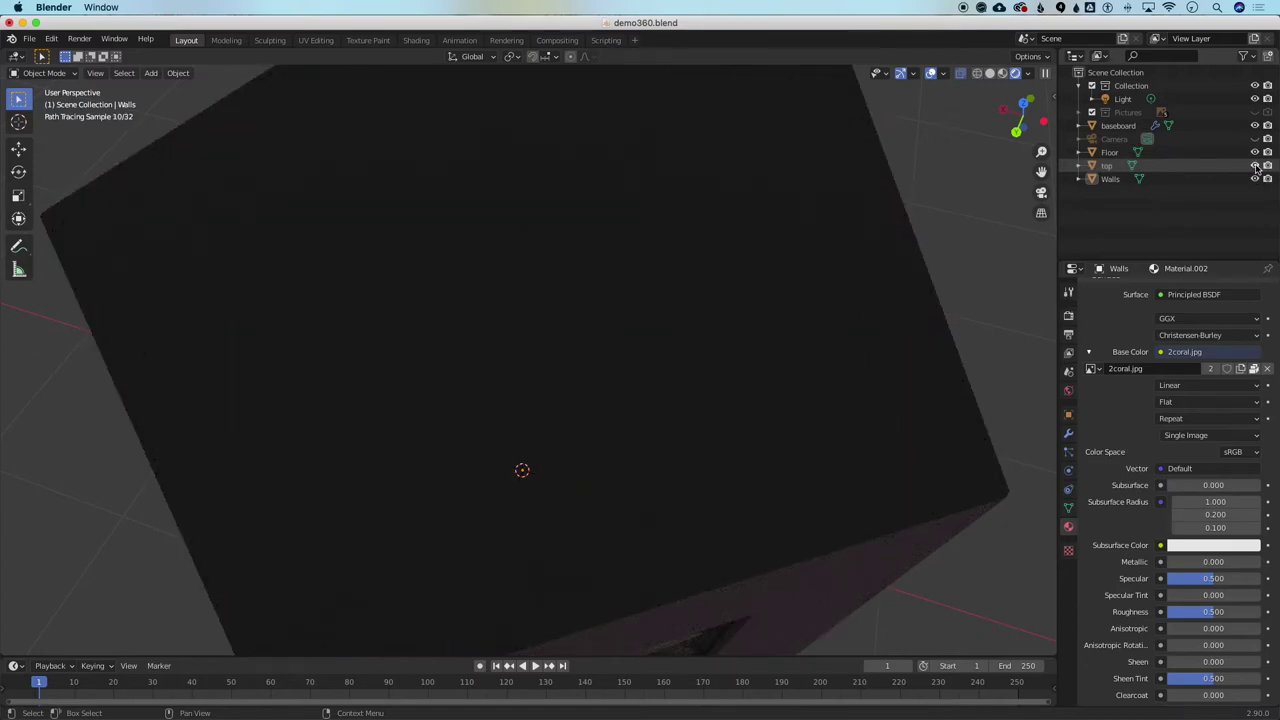
pyautogui.click(1255, 166)
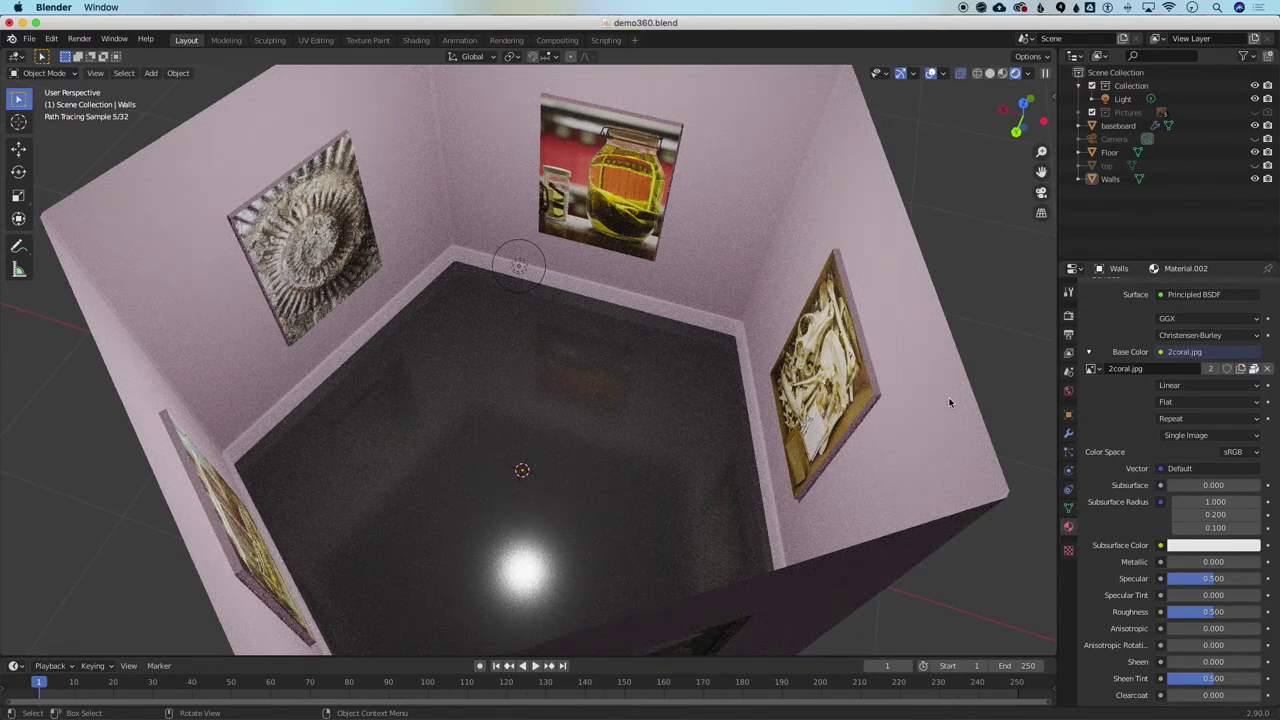
pyautogui.click(1255, 139)
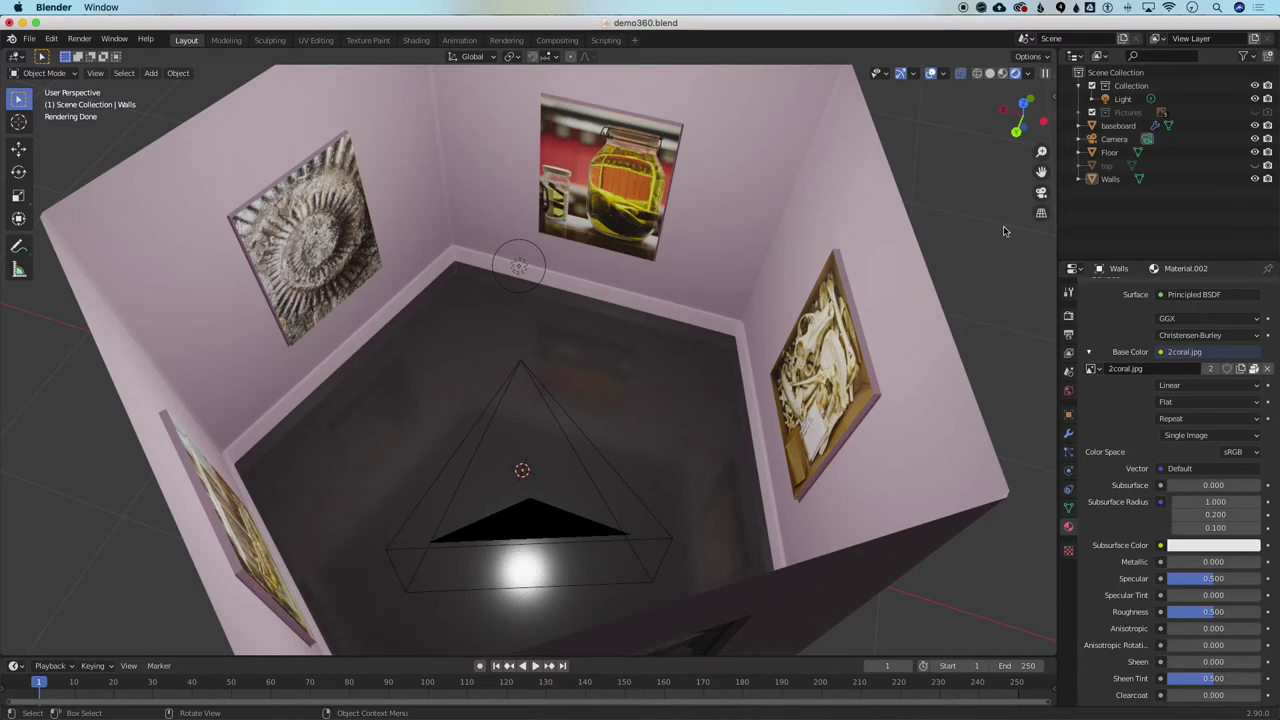
# Compare Solid, Wireframe and Material Preview shading, keep Material Preview, and check the X-Ray toggle and viewport overlay options
pyautogui.click(1004, 78)
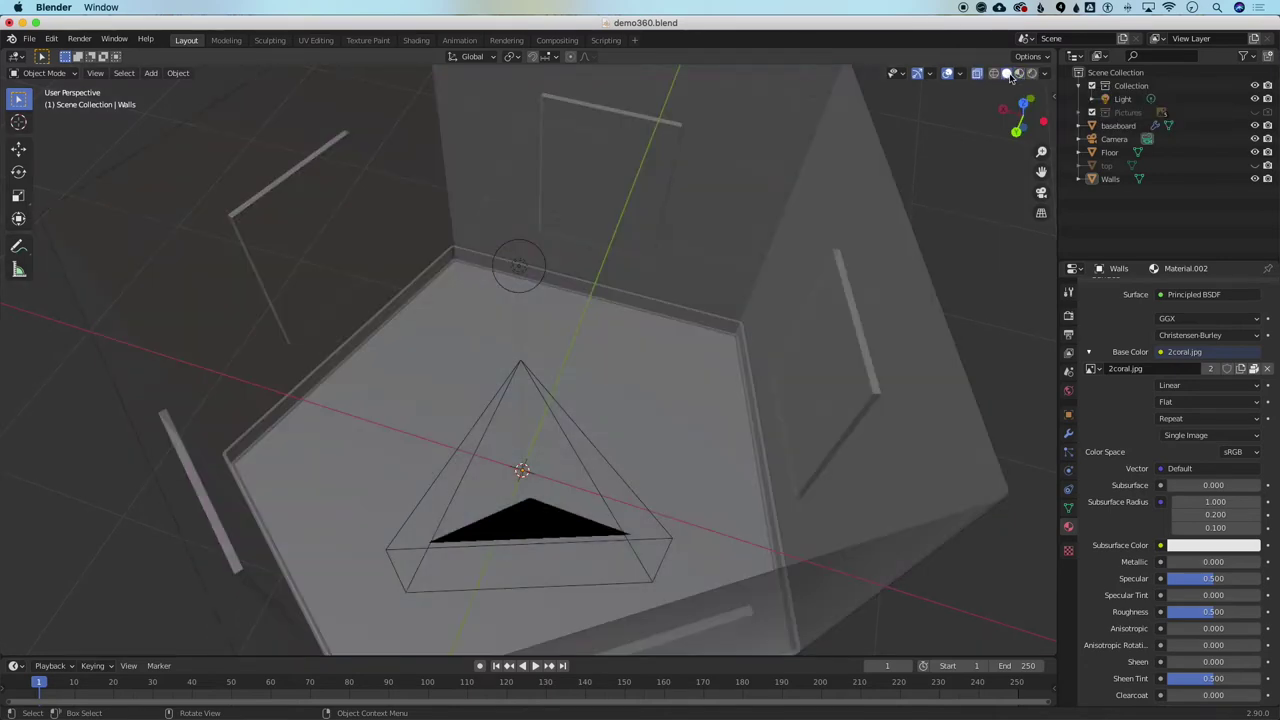
pyautogui.click(1019, 75)
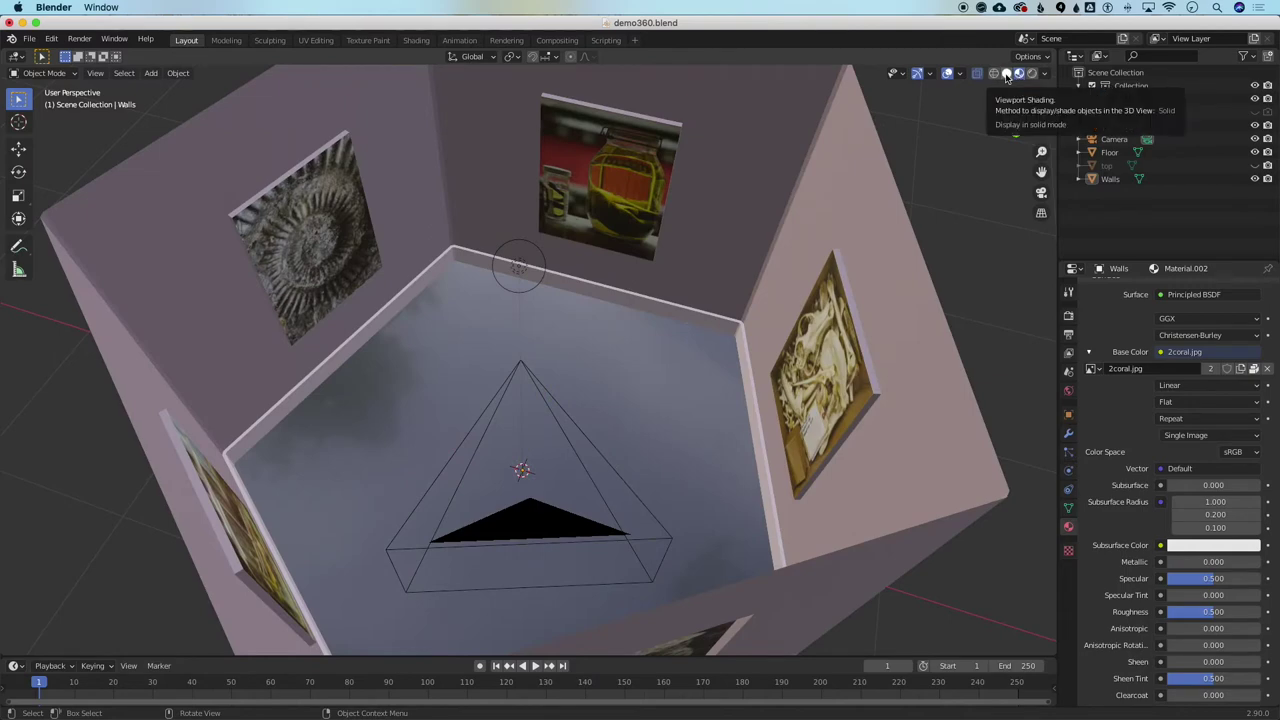
pyautogui.click(1006, 78)
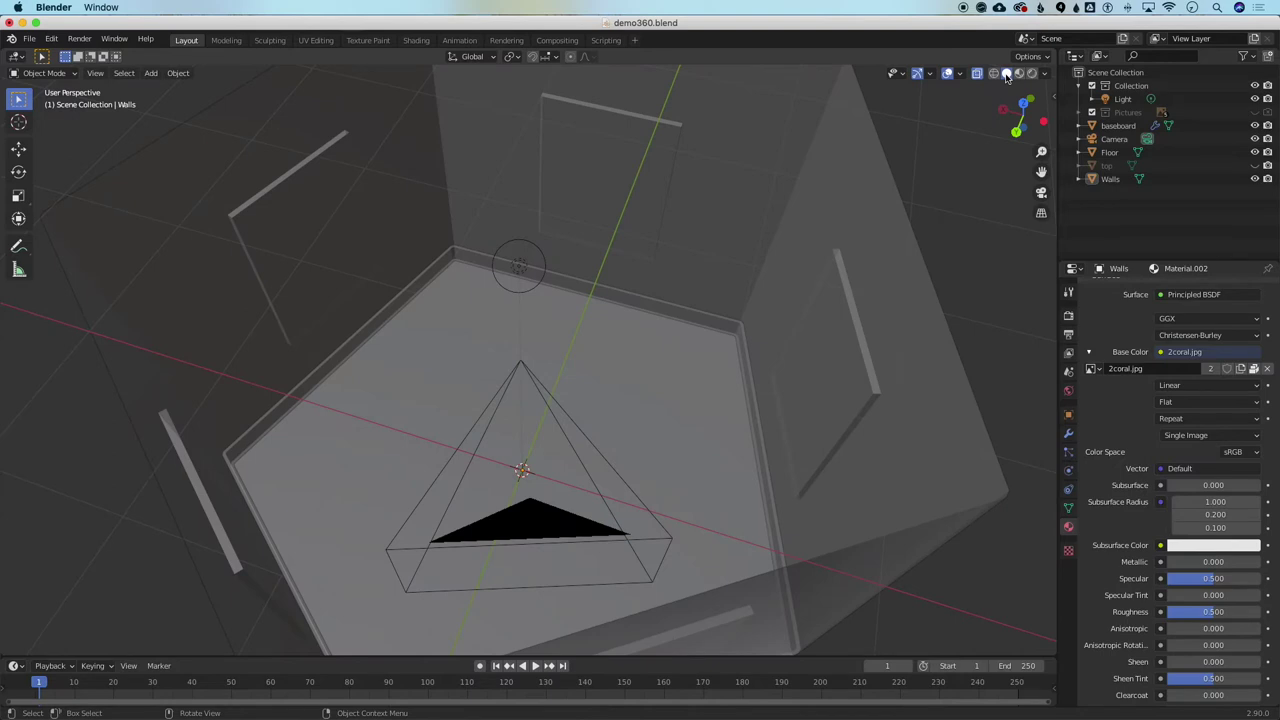
pyautogui.click(995, 77)
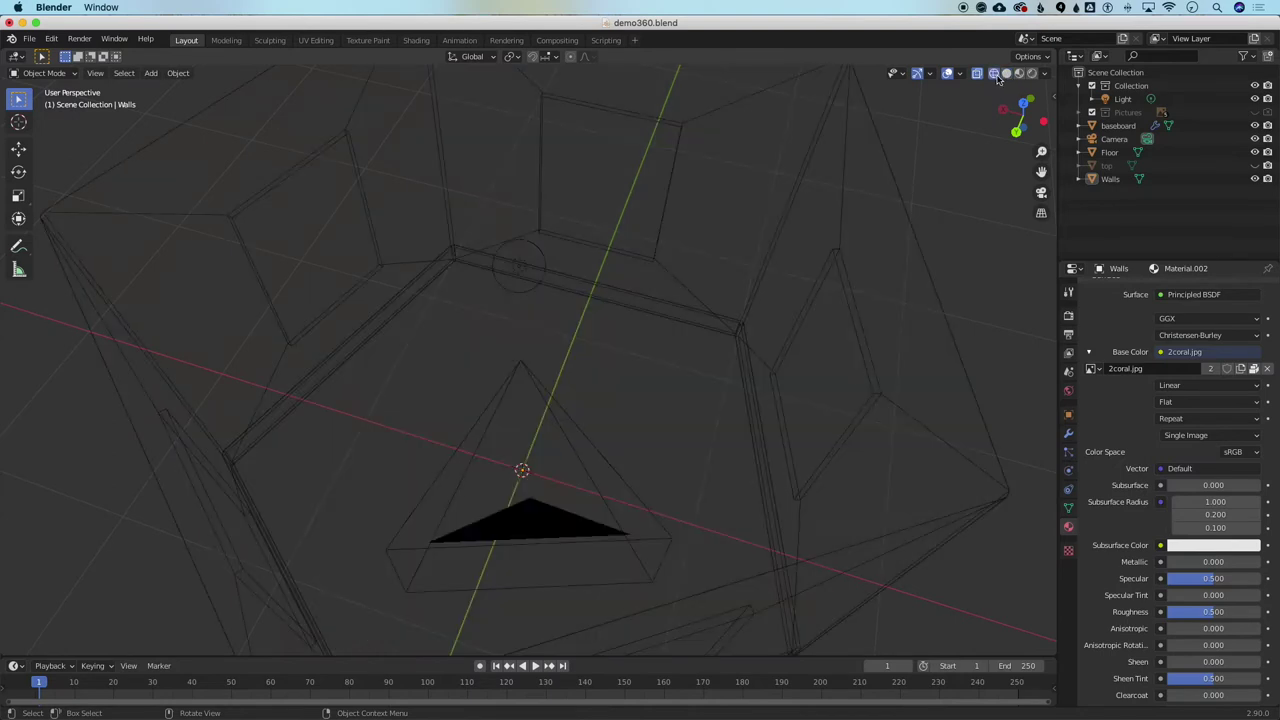
pyautogui.click(1020, 76)
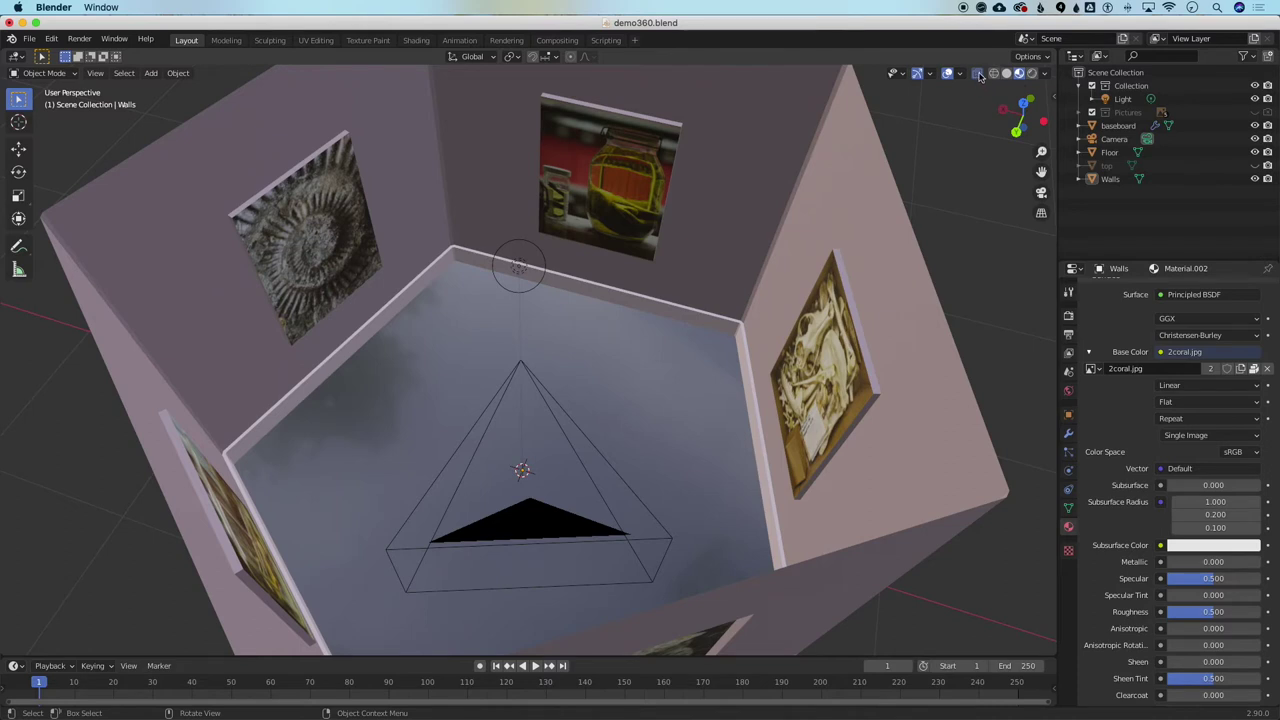
pyautogui.click(978, 76)
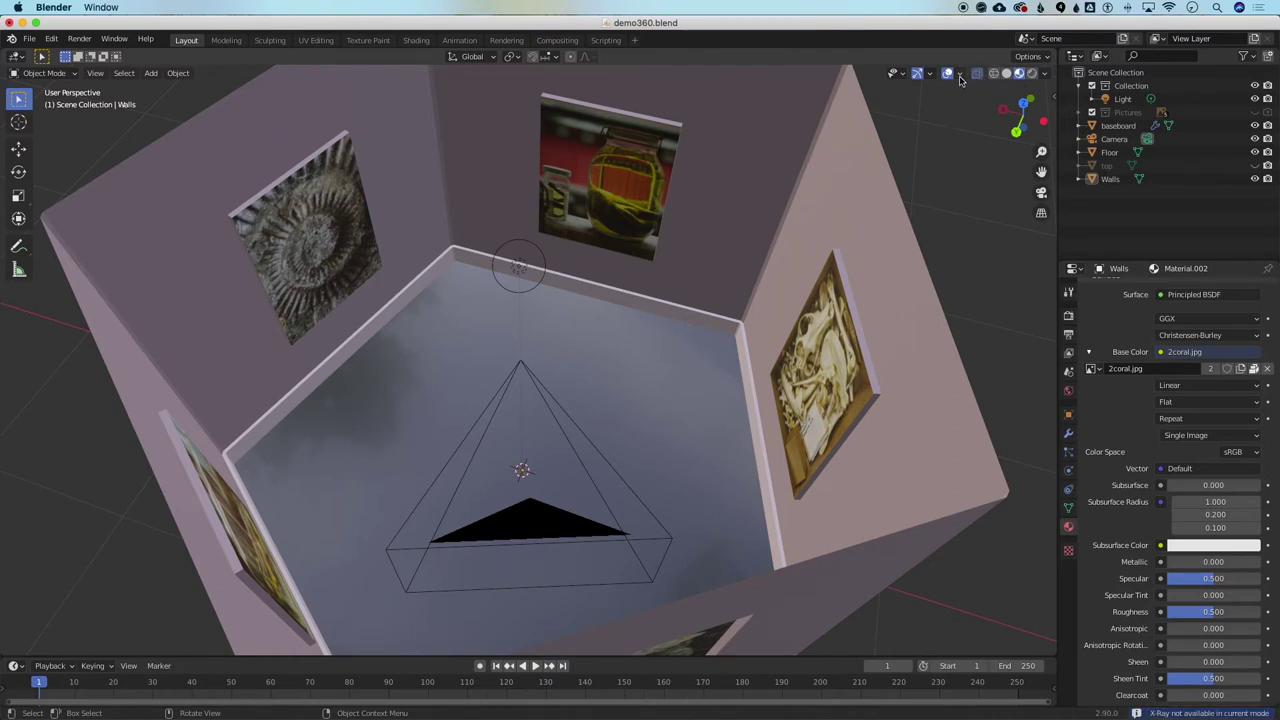
pyautogui.click(960, 76)
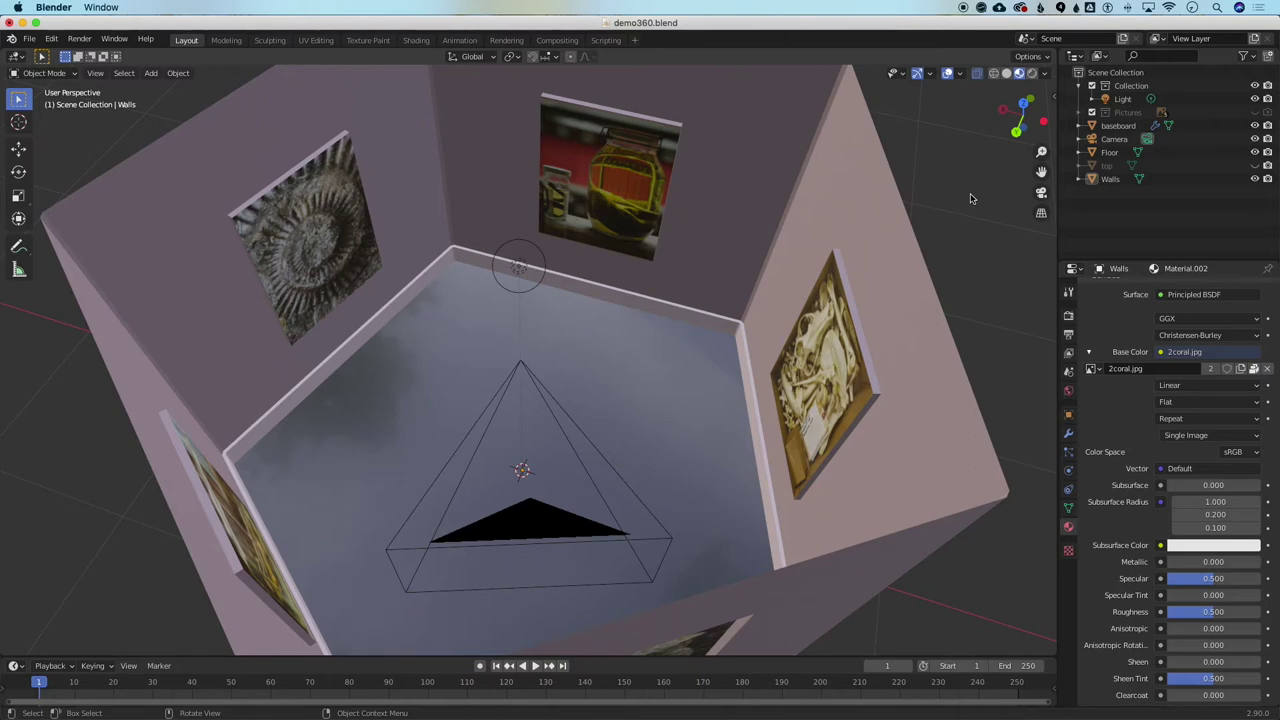
# Rotate around the pink gallery room to inspect its picture walls and camera from other sides
pyautogui.moveTo(971, 198); pyautogui.dragTo(905, 152, button='middle')
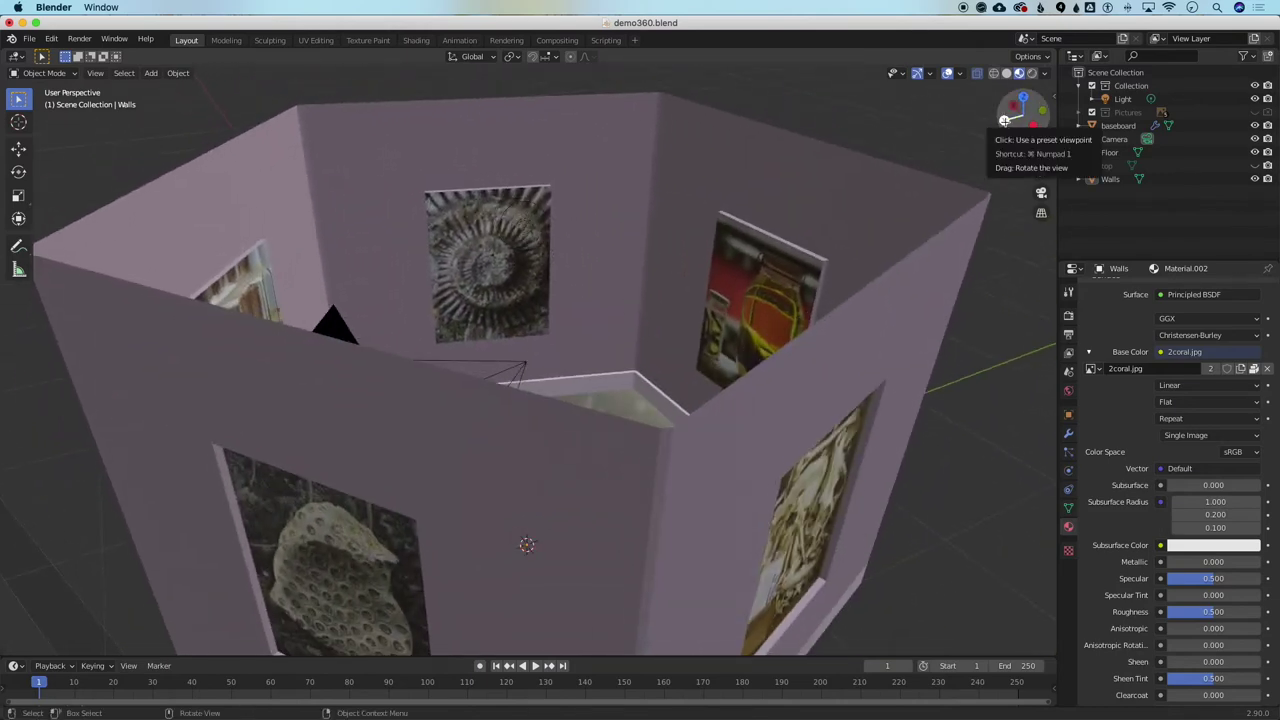
pyautogui.moveTo(1006, 120)
pyautogui.mouseDown()
pyautogui.moveTo(958, 92)
pyautogui.moveTo(1008, 66)
pyautogui.moveTo(1000, 110)
pyautogui.moveTo(966, 144)
pyautogui.moveTo(894, 114)
pyautogui.moveTo(1006, 124)
pyautogui.mouseUp()
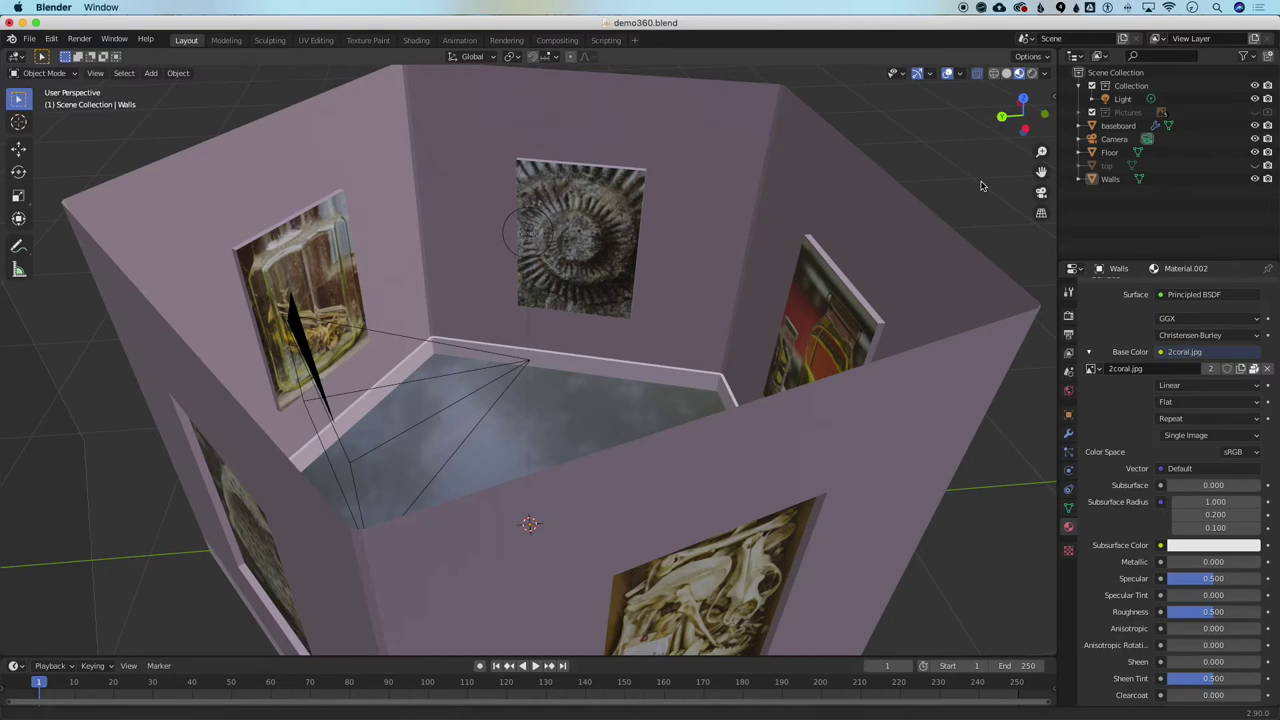
# Orbit, zoom and pan around the gallery room to examine its pictures and camera from above
pyautogui.moveTo(981, 186)
pyautogui.mouseDown(button='middle')
pyautogui.moveTo(823, 234)
pyautogui.moveTo(15, 224)
pyautogui.moveTo(1035, 212)
pyautogui.moveTo(989, 195)
pyautogui.moveTo(1000, 190)
pyautogui.moveTo(992, 202)
pyautogui.mouseUp(button='middle')
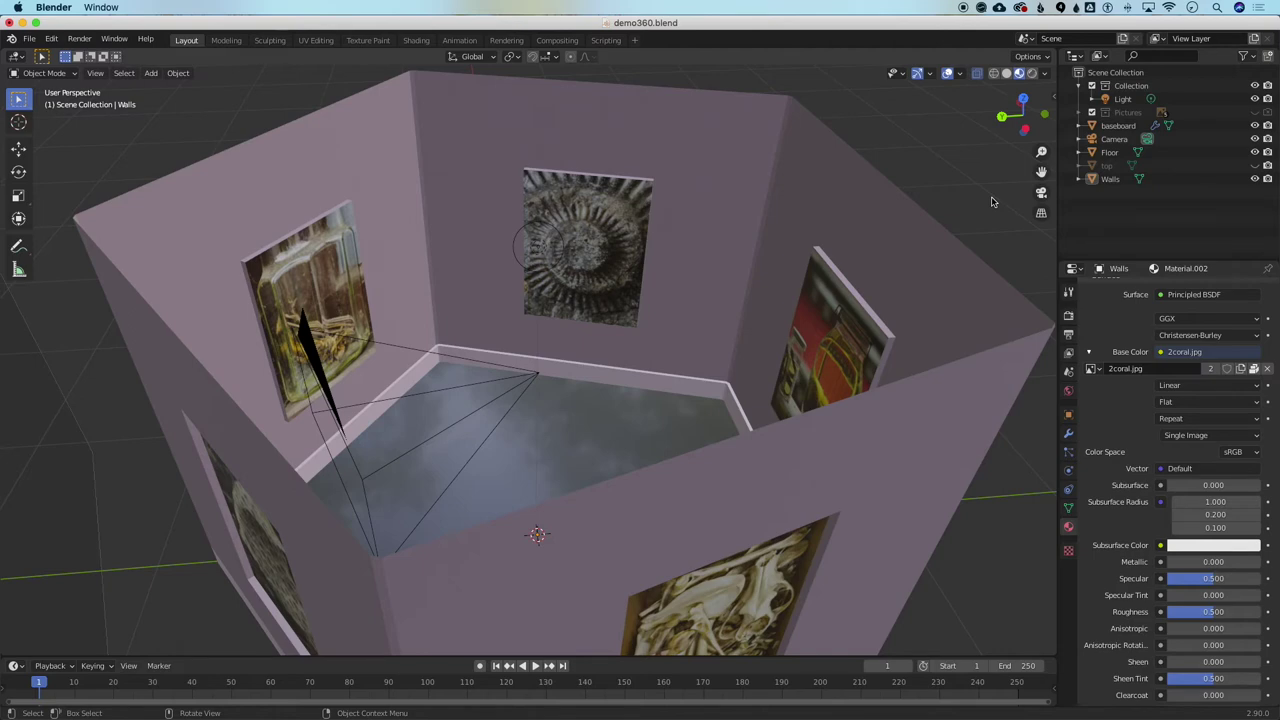
pyautogui.moveTo(992, 198); pyautogui.dragTo(992, 201, button='middle')
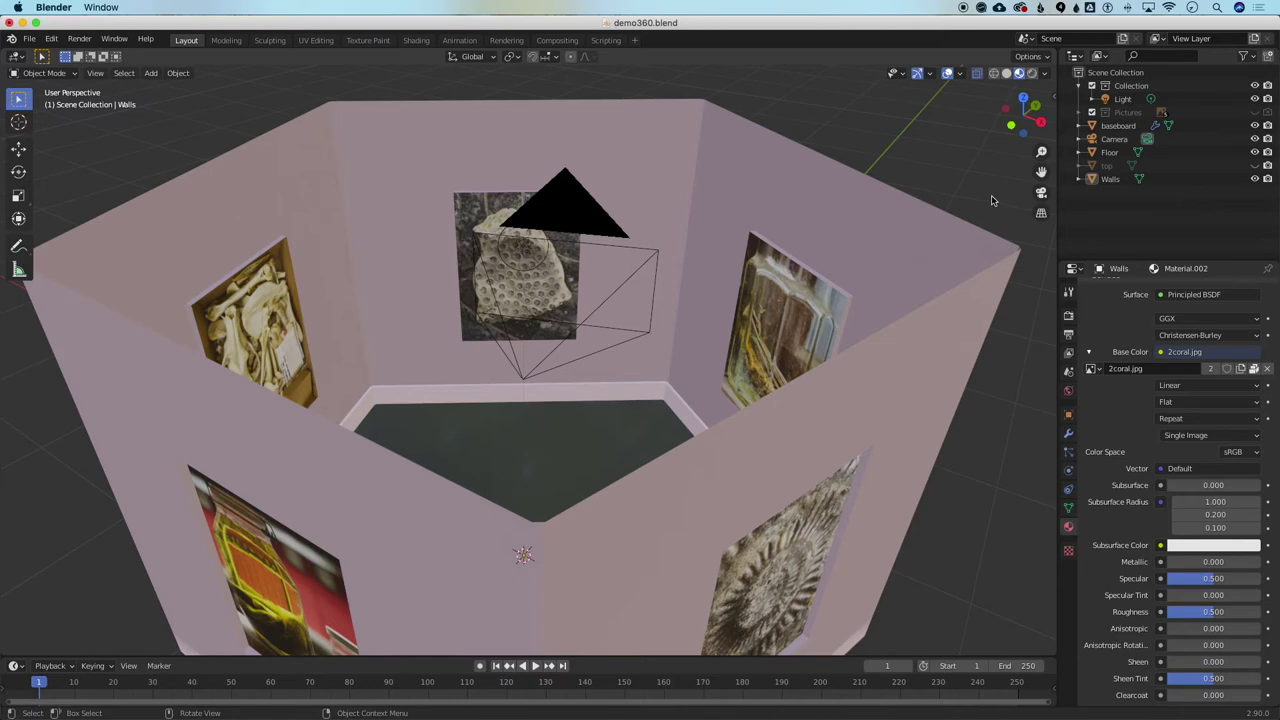
pyautogui.moveTo(992, 200); pyautogui.dragTo(992, 200, button='middle')
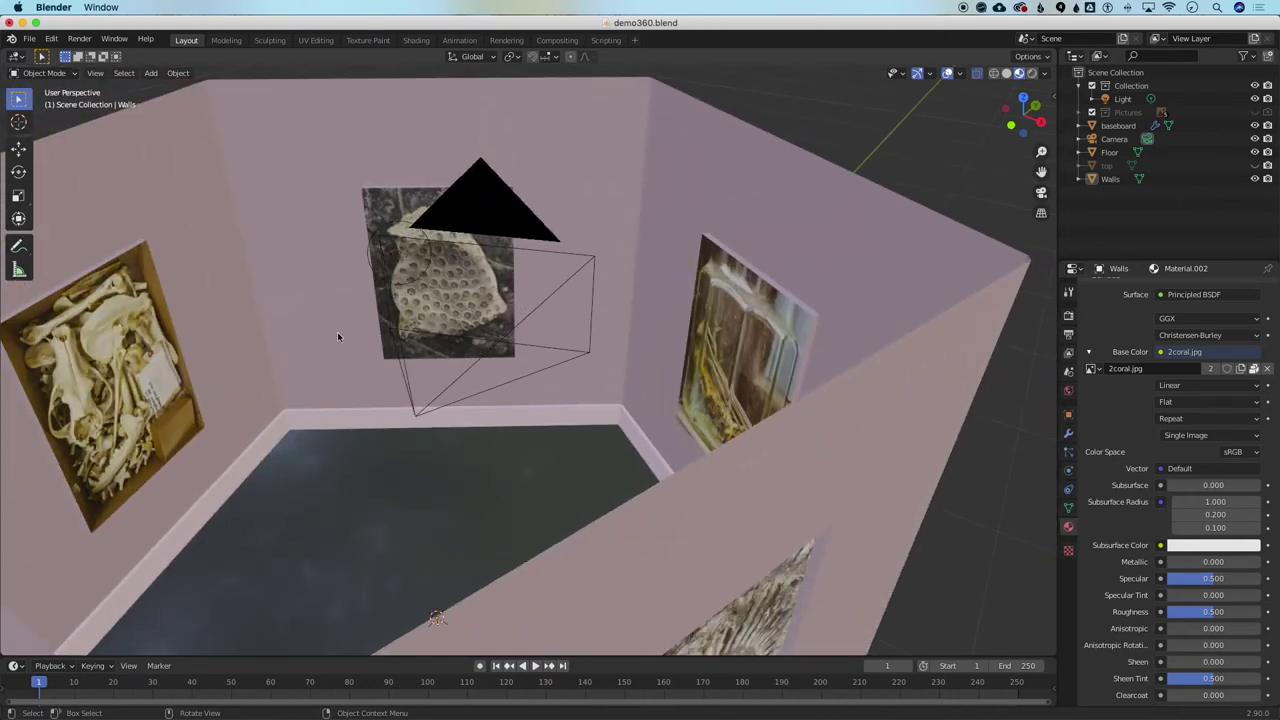
pyautogui.moveTo(338, 336); pyautogui.dragTo(338, 336, button='middle')
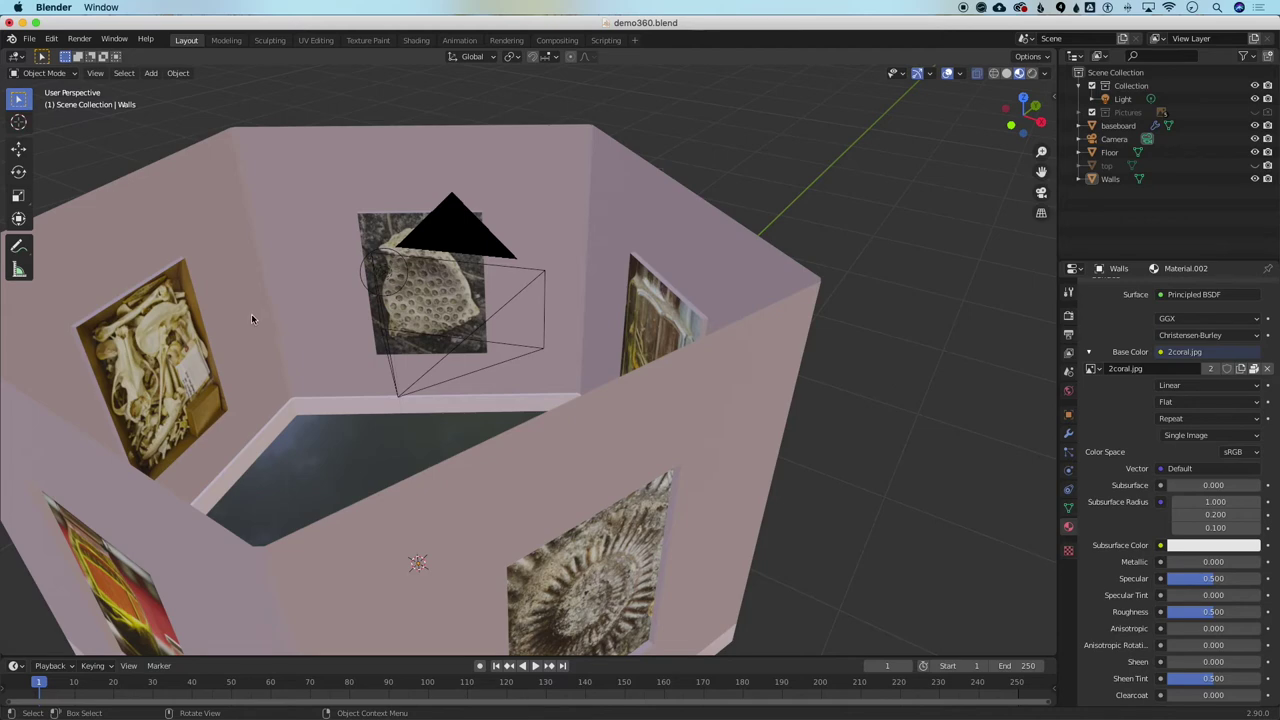
pyautogui.press('shift')
pyautogui.keyDown('shift'); pyautogui.moveTo(252, 315); pyautogui.dragTo(251, 319, button='middle'); pyautogui.keyUp('shift')
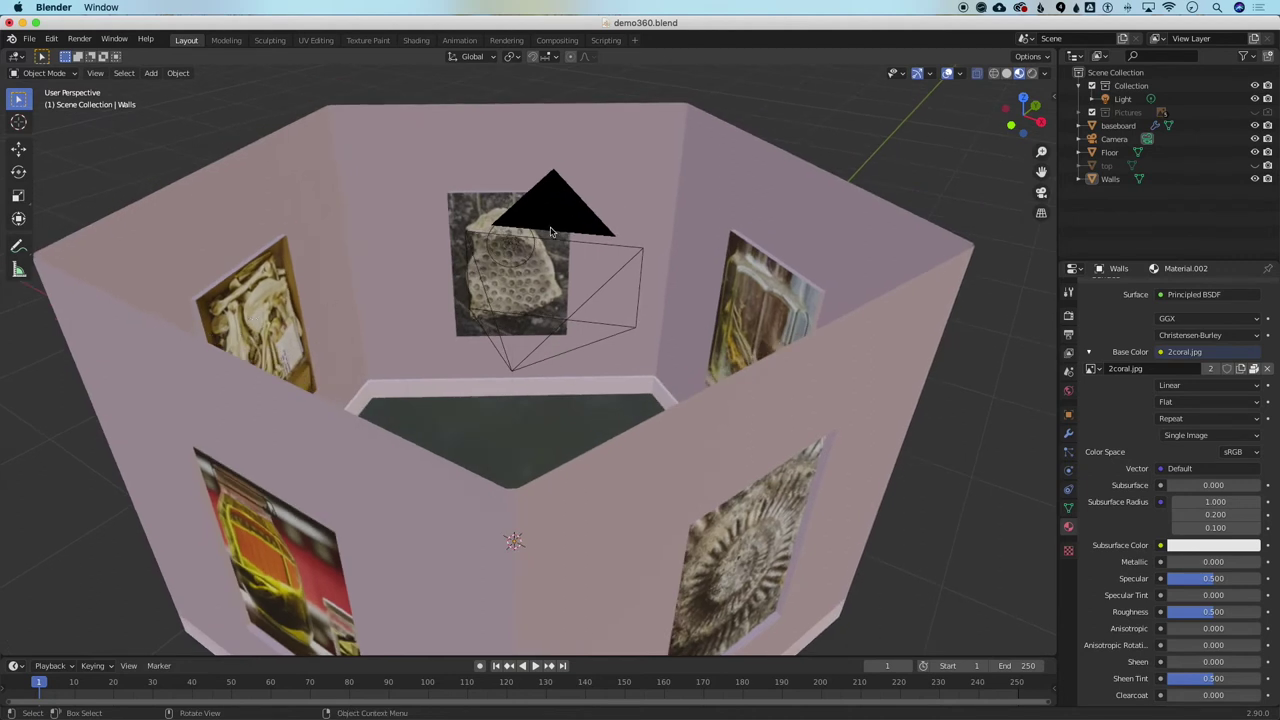
# View the gallery from the right and from the top, and compare perspective with orthographic projection in the right view
pyautogui.click(1040, 122)
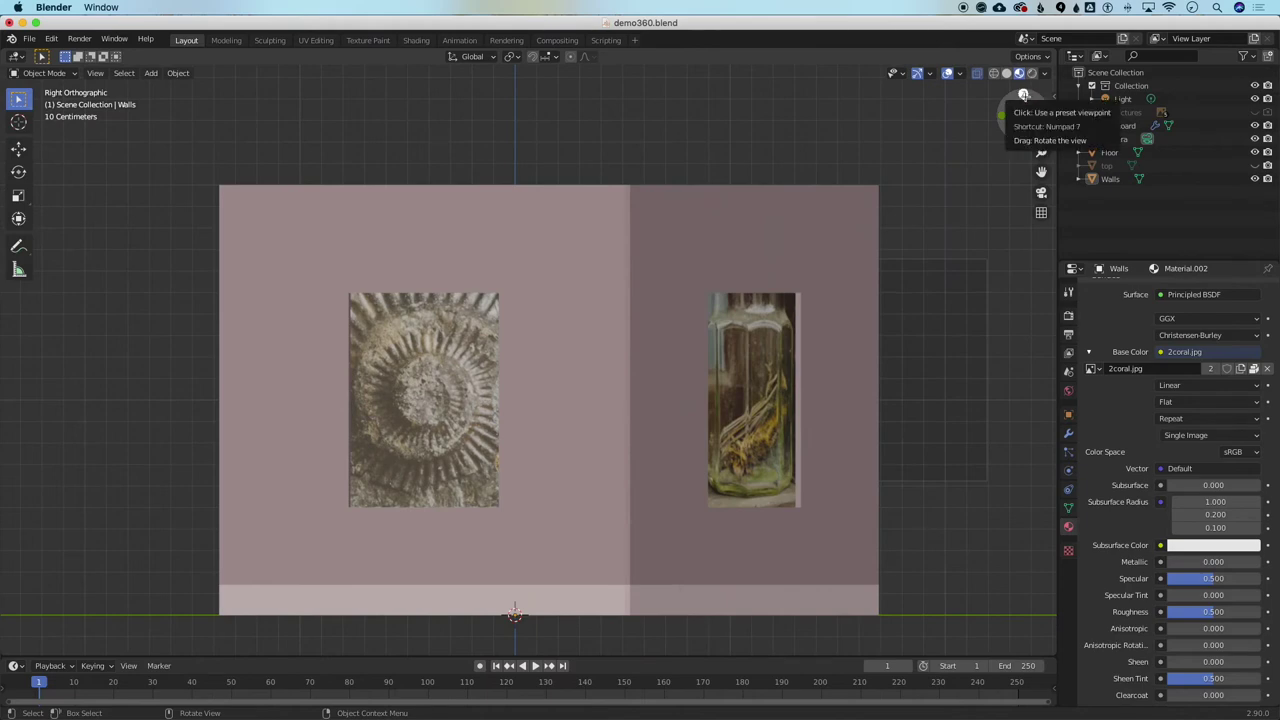
pyautogui.click(1023, 96)
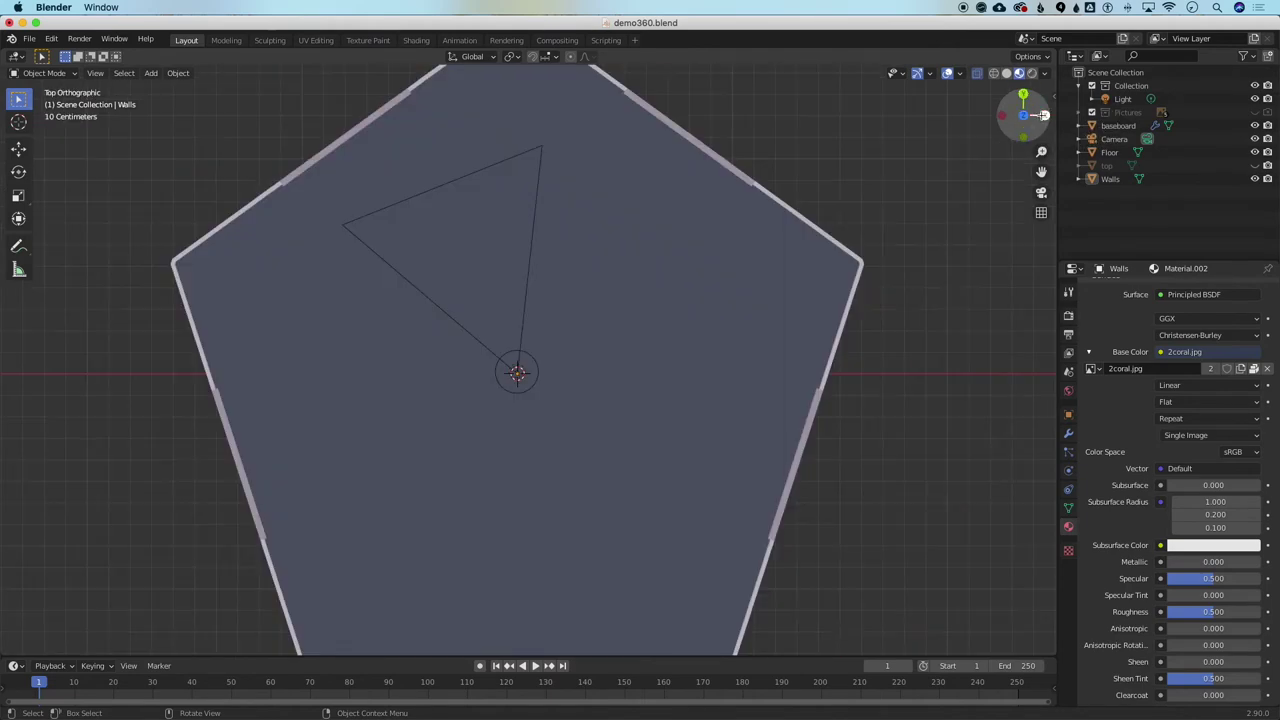
pyautogui.click(1043, 115)
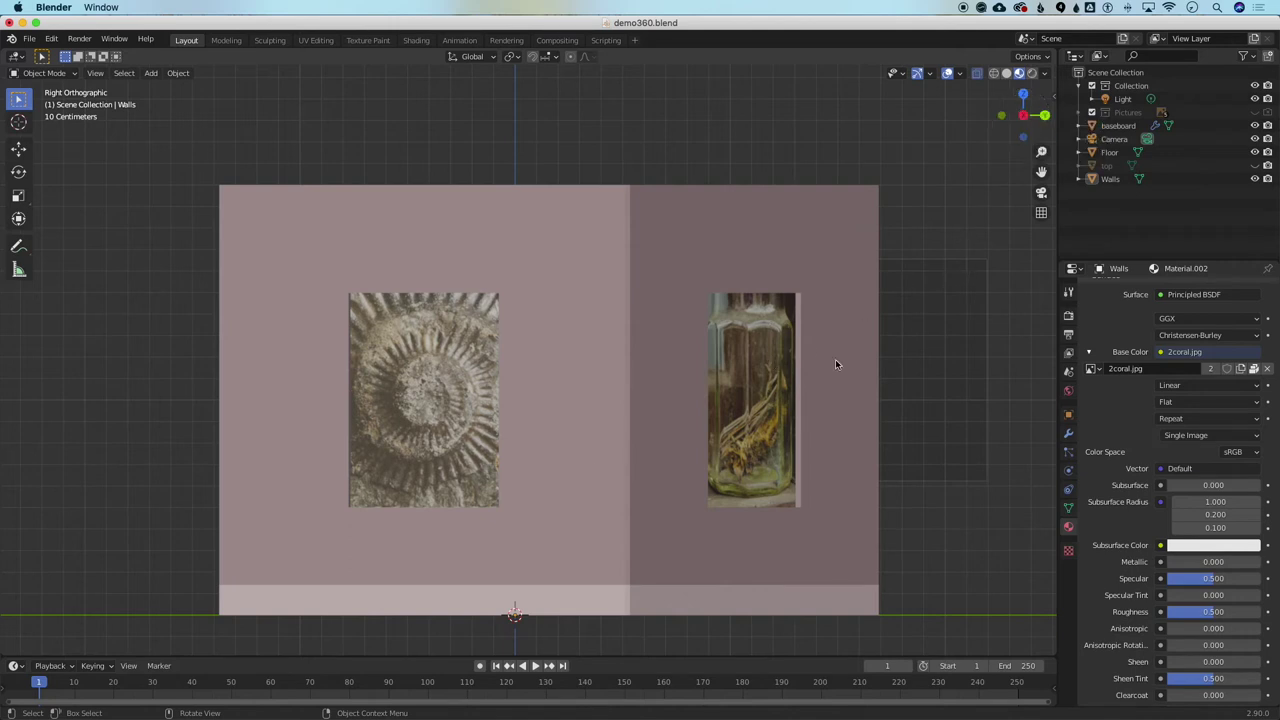
pyautogui.click(1041, 215)
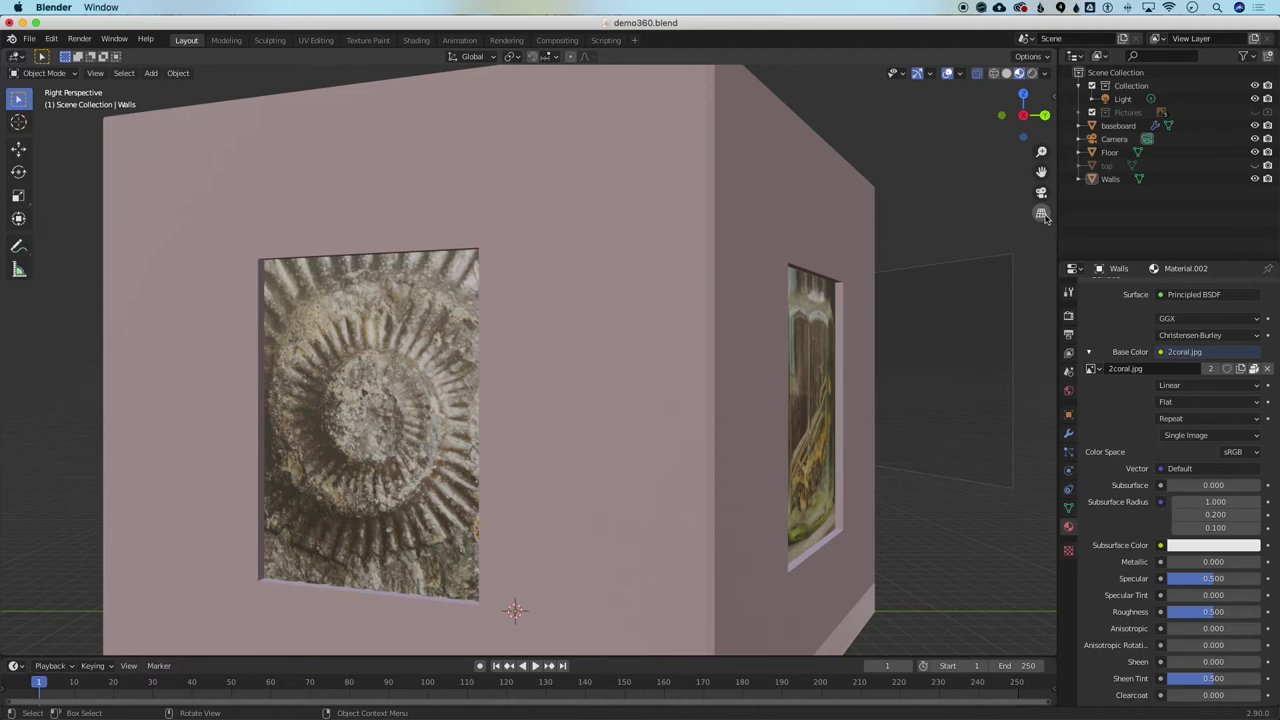
pyautogui.click(1043, 217)
pyautogui.click(1043, 217)
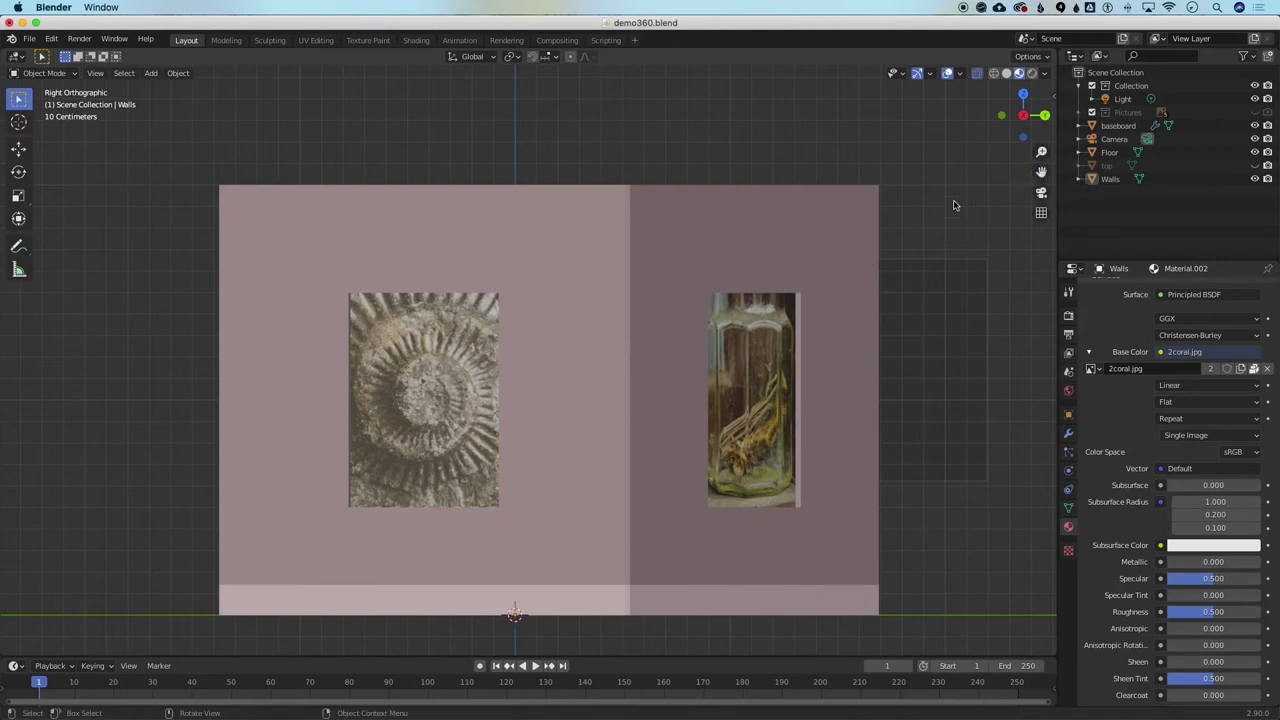
# Pan across the gallery in the right orthographic view, and rotate back to a perspective look into the room
pyautogui.moveTo(1041, 172); pyautogui.dragTo(1030, 131)
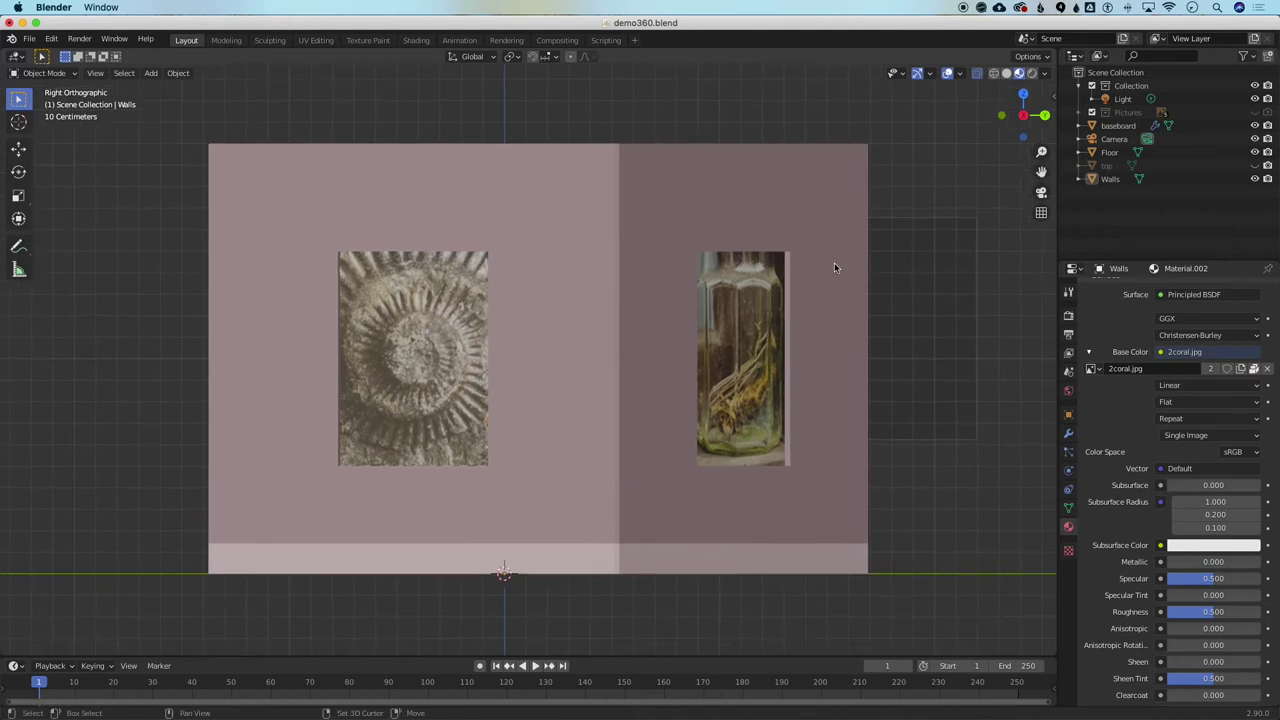
pyautogui.keyDown('shift'); pyautogui.scroll(3, 834, 264); pyautogui.keyUp('shift')
pyautogui.keyDown('shift'); pyautogui.hscroll(-3, 834, 264); pyautogui.keyUp('shift')
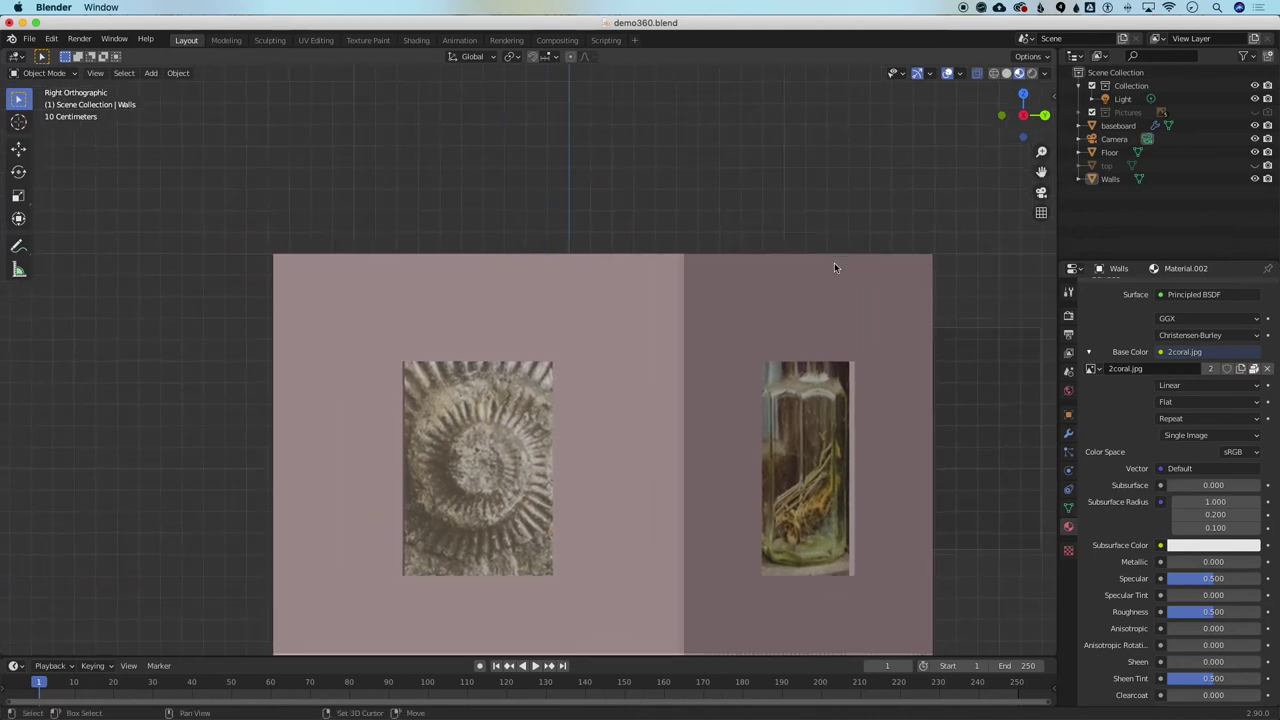
pyautogui.keyDown('shift'); pyautogui.scroll(-4, 834, 264); pyautogui.keyUp('shift')
pyautogui.keyDown('shift'); pyautogui.scroll(3, 834, 264); pyautogui.keyUp('shift')
pyautogui.keyDown('shift'); pyautogui.hscroll(3, 834, 264); pyautogui.keyUp('shift')
pyautogui.keyDown('shift'); pyautogui.hscroll(-2, 834, 264); pyautogui.keyUp('shift')
pyautogui.keyDown('shift'); pyautogui.scroll(-2, 834, 264); pyautogui.keyUp('shift')
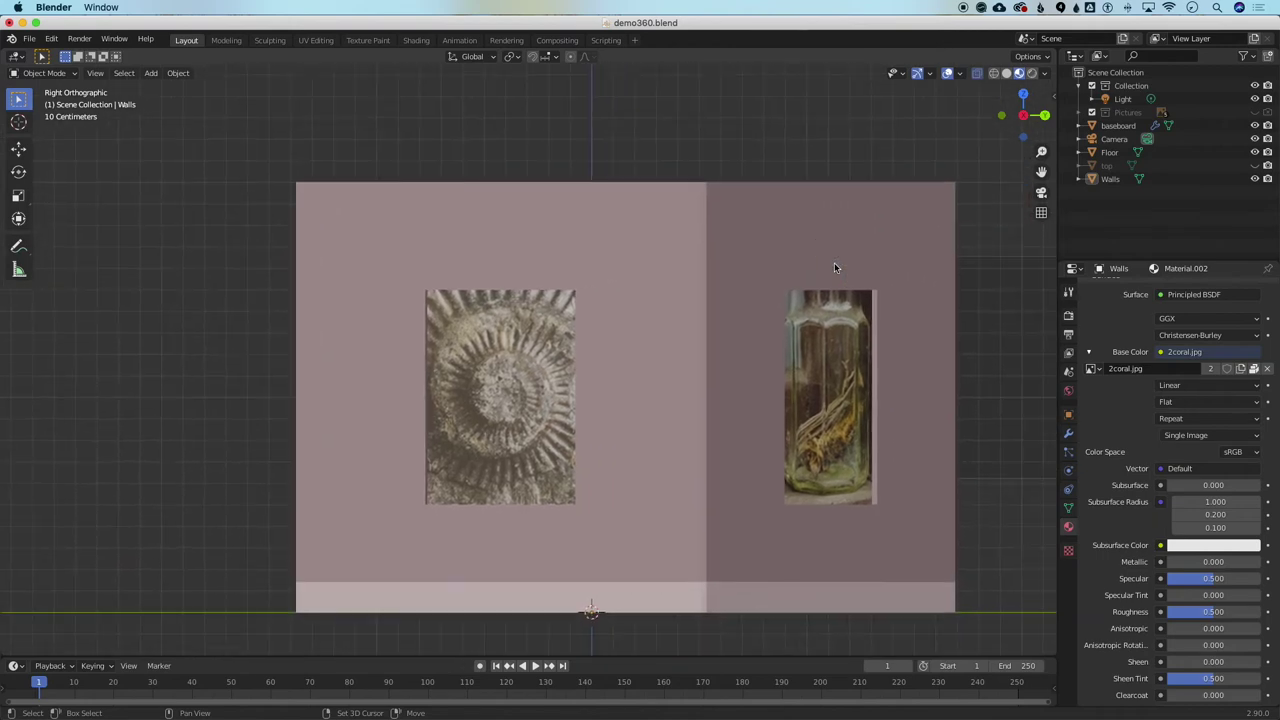
pyautogui.scroll(-10, 834, 267)
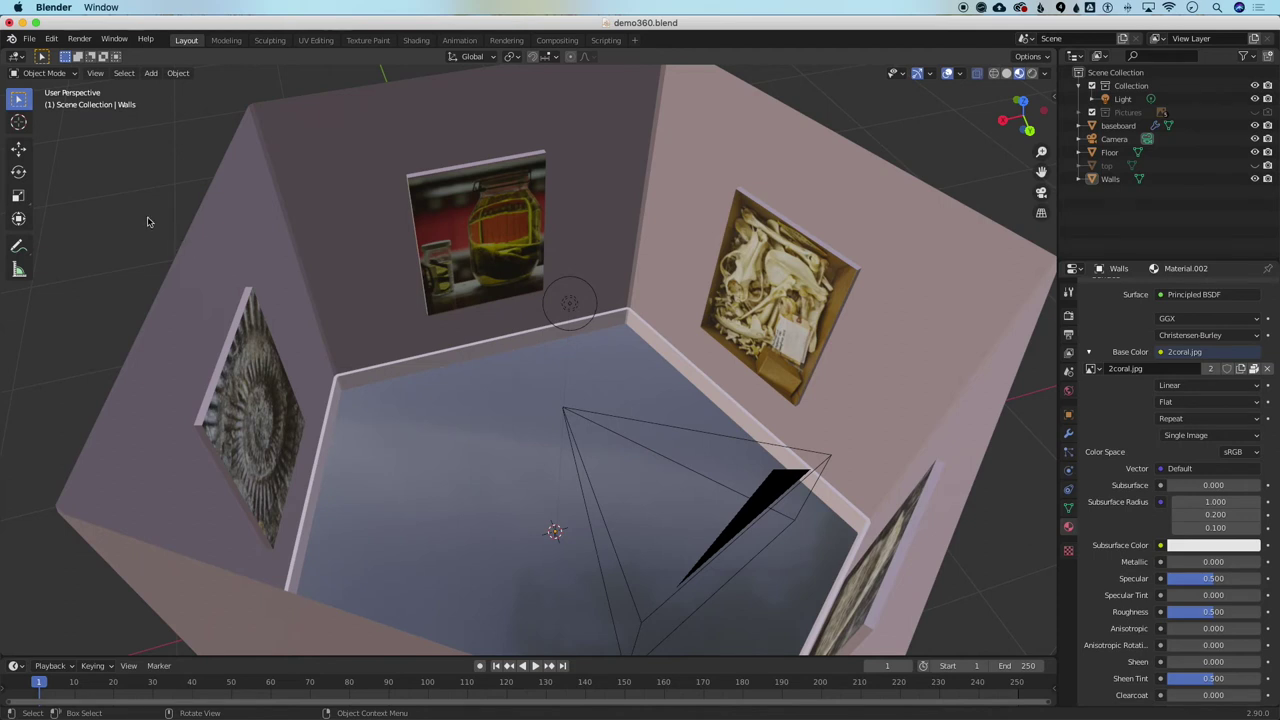
# Create a new General file without saving the changes to demo360
pyautogui.click(30, 39)
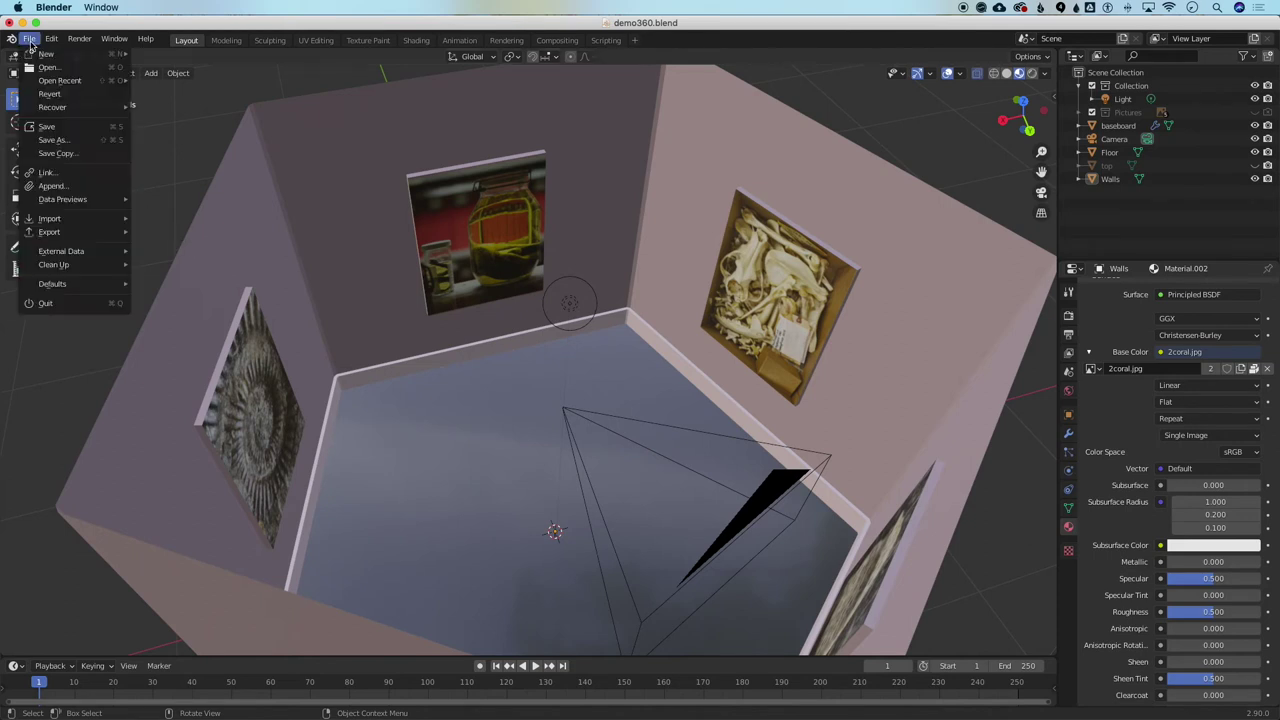
pyautogui.moveTo(41, 57)
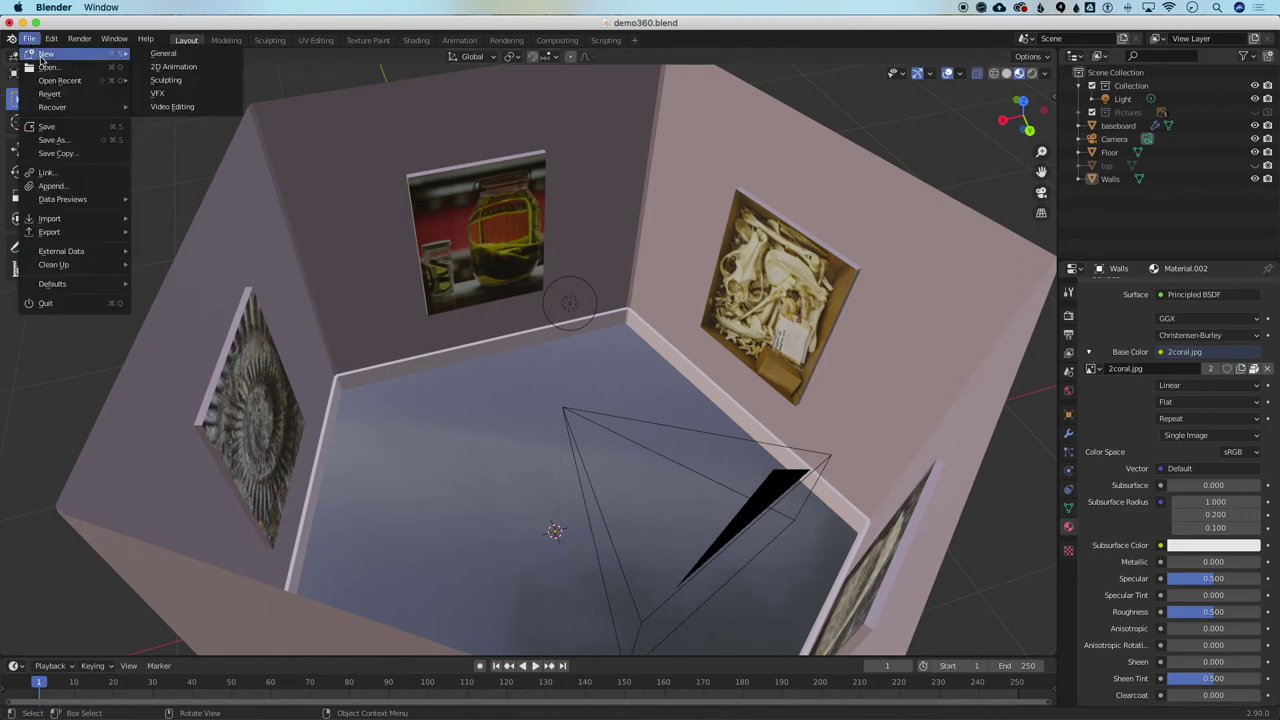
pyautogui.click(182, 58)
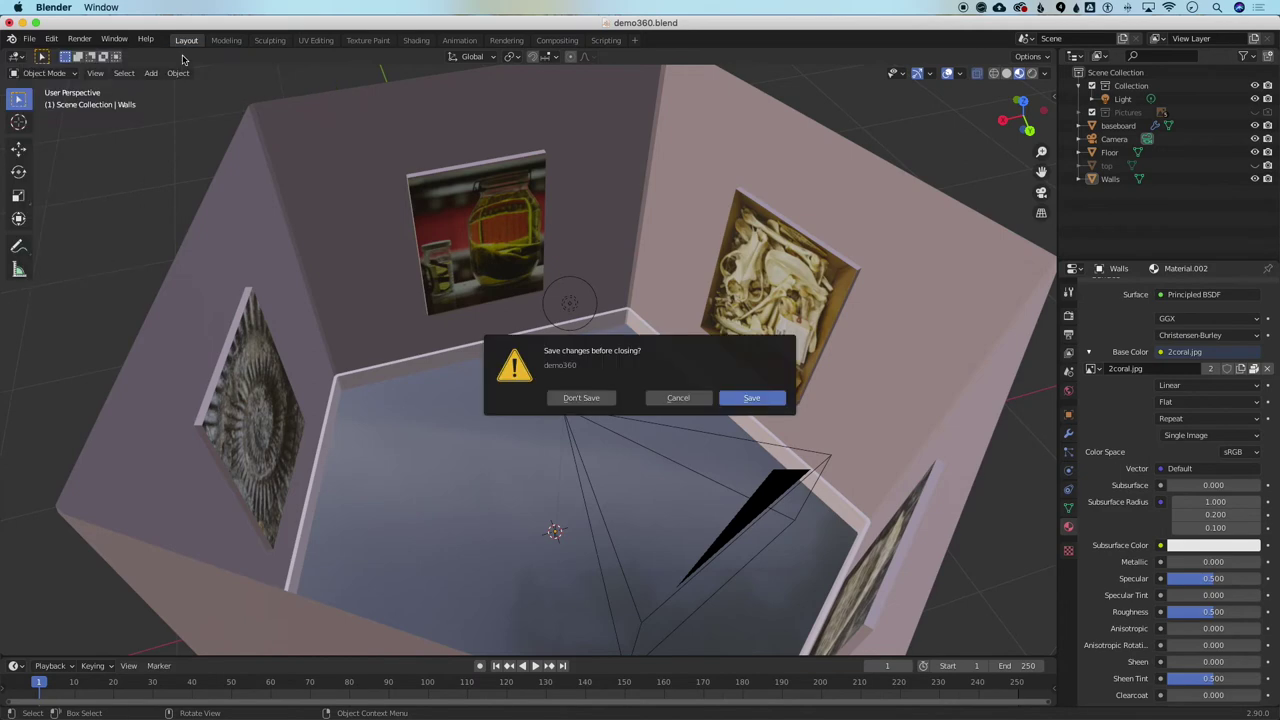
pyautogui.click(605, 400)
# Examine the default scene from several angles, selecting the Camera and the Light in turn and clearing the selection
pyautogui.moveTo(580, 470); pyautogui.dragTo(580, 470, button='middle')
pyautogui.click(501, 188)
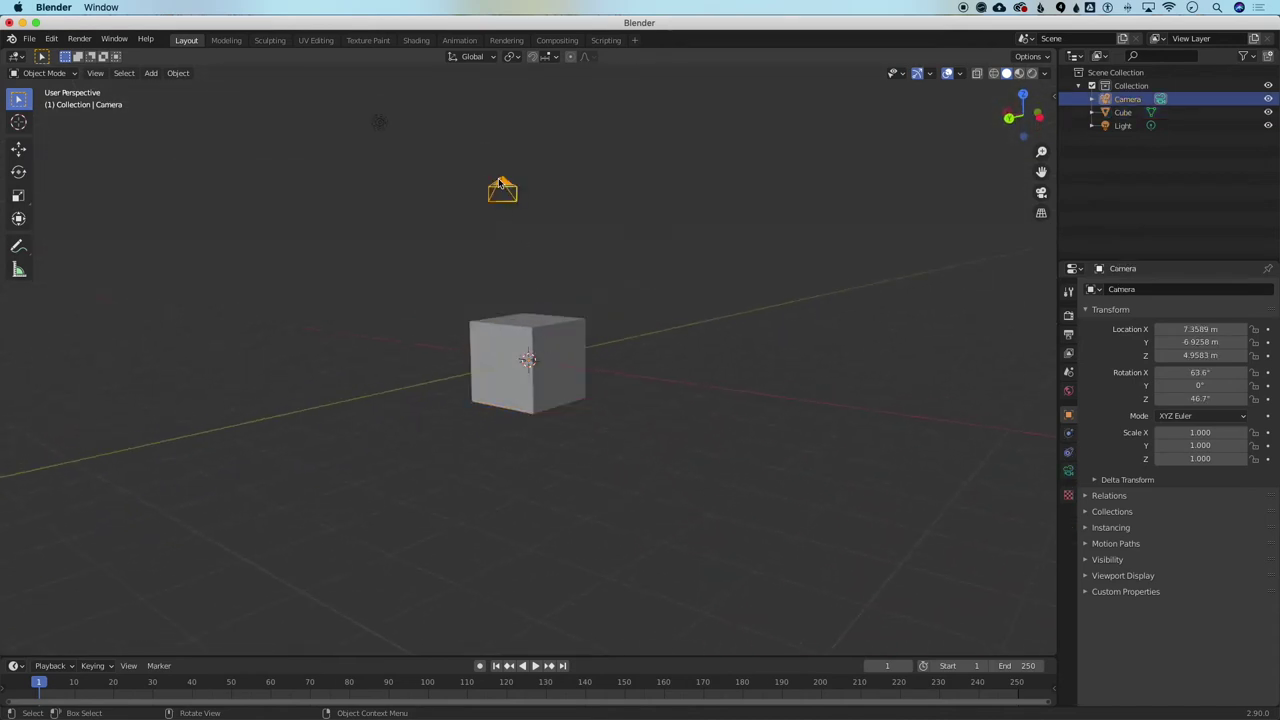
pyautogui.click(378, 121)
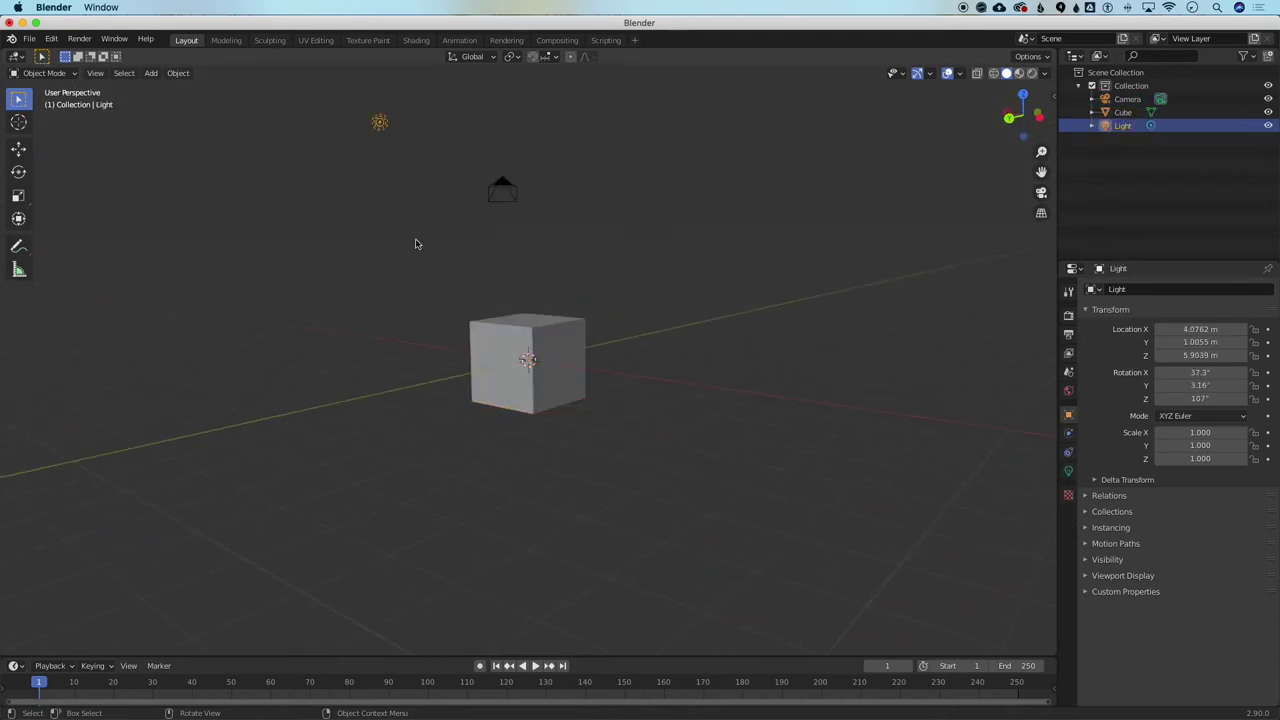
pyautogui.hscroll(15, 416, 244)
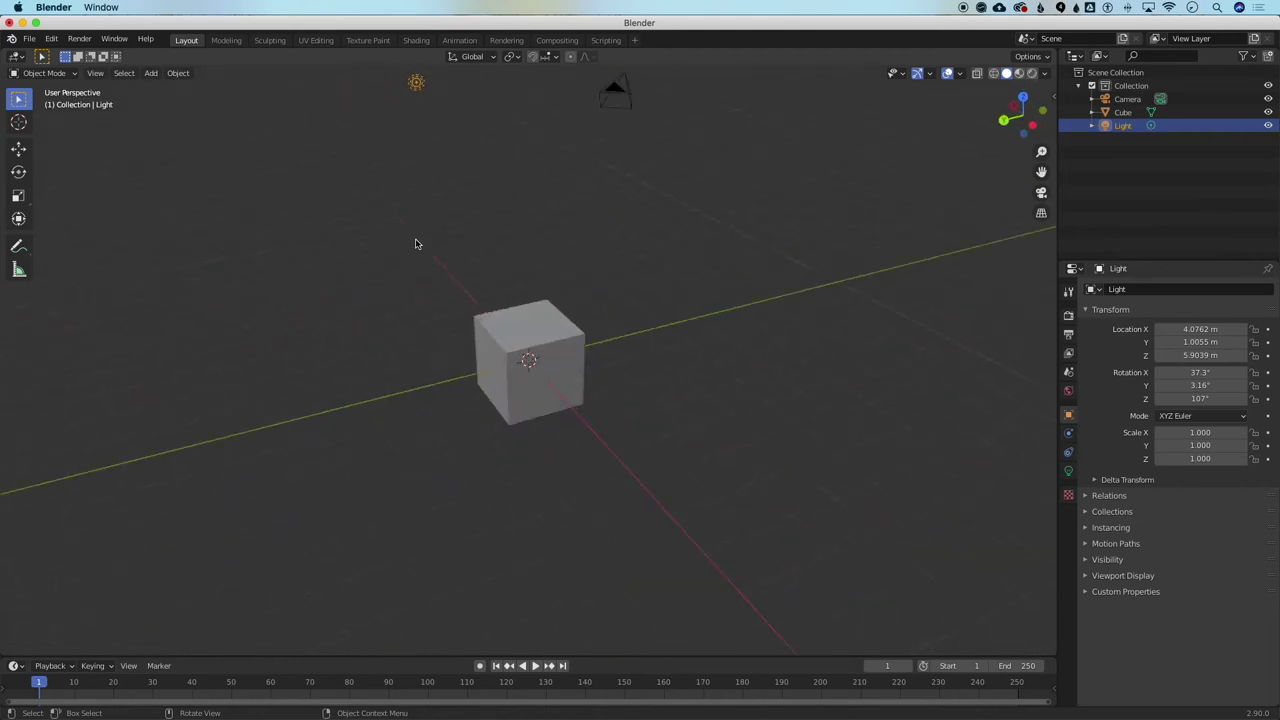
pyautogui.hscroll(-8, 416, 244)
pyautogui.hscroll(9, 416, 244)
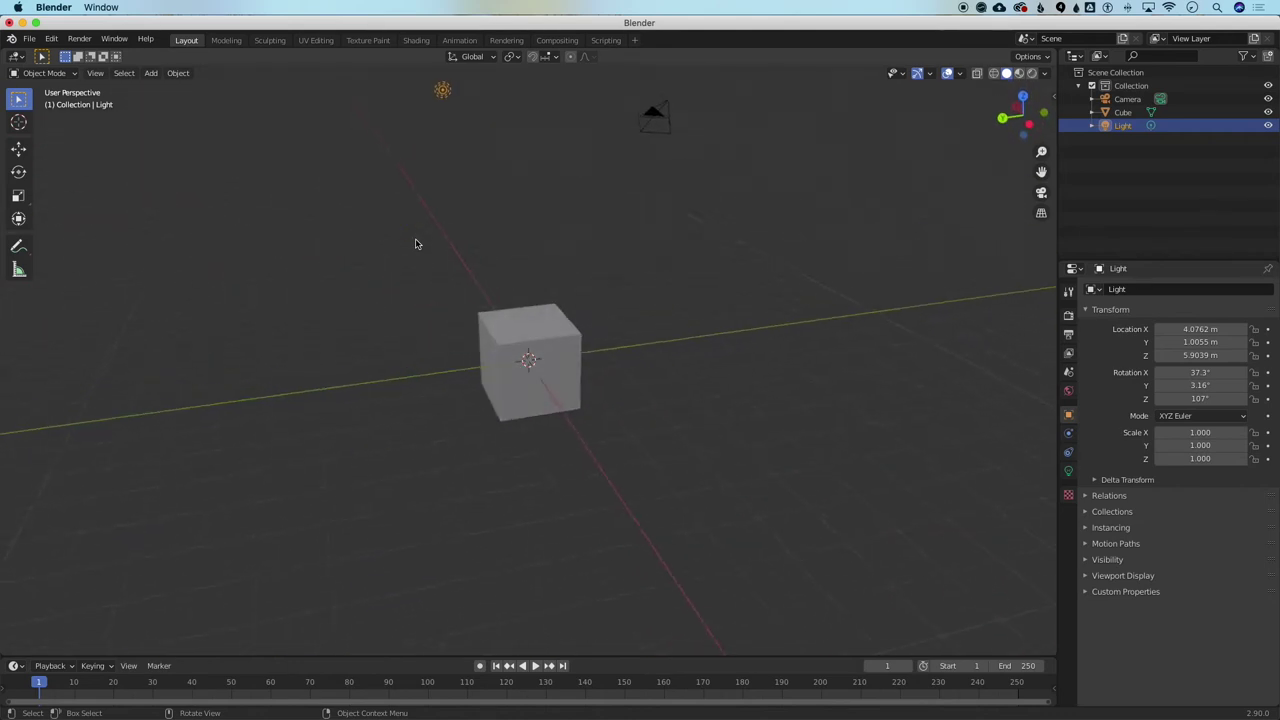
pyautogui.hscroll(-8, 416, 244)
pyautogui.click(330, 289)
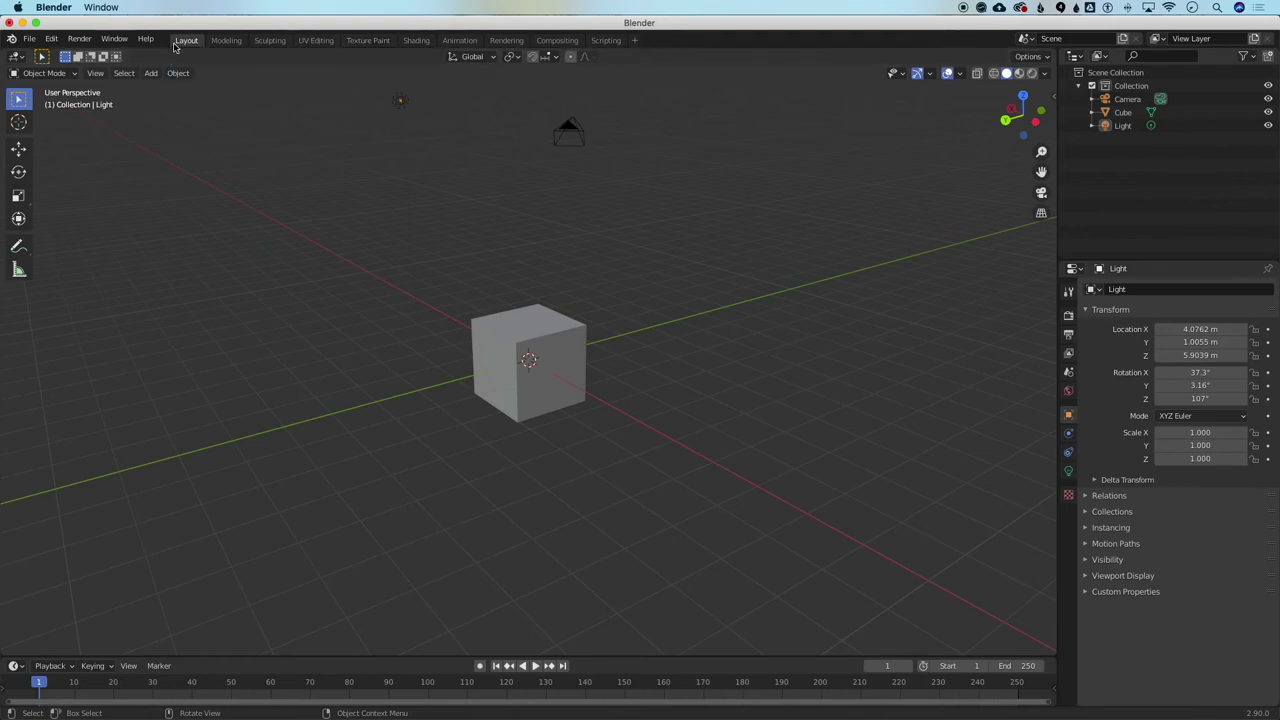
pyautogui.moveTo(312, 279); pyautogui.dragTo(314, 280, button='middle')
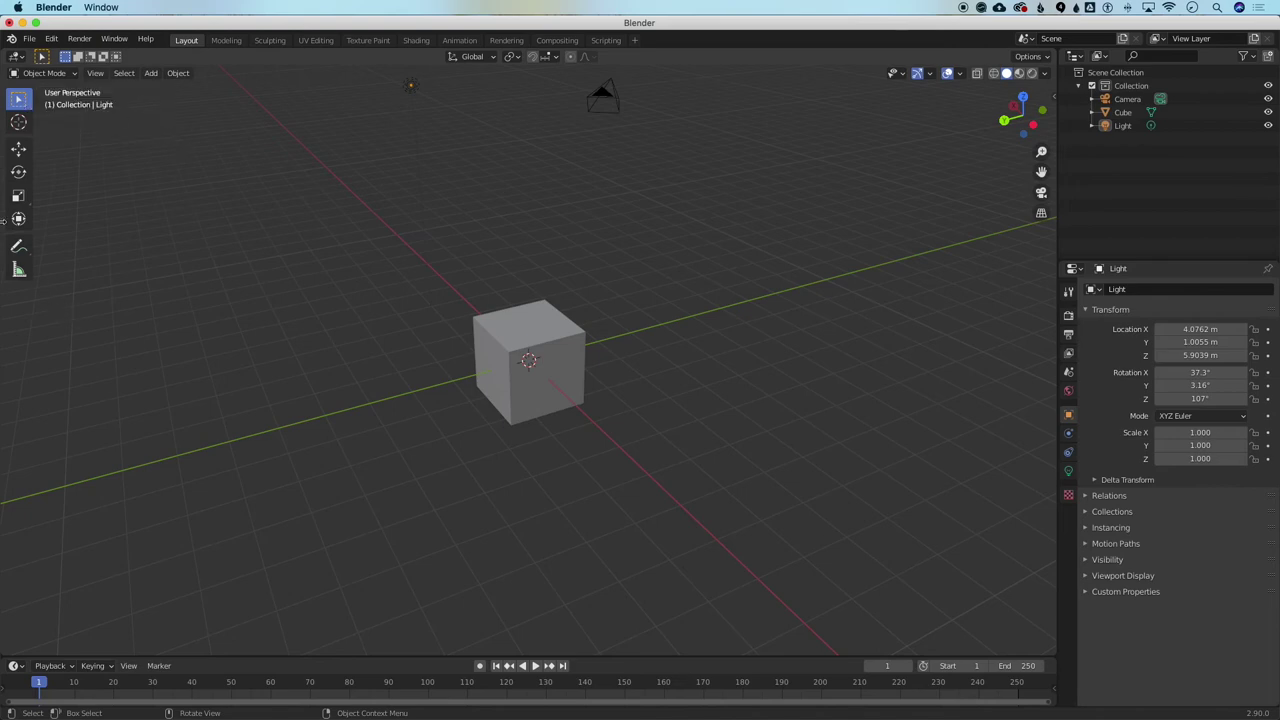
# Try scaling the whole default cube up to about 1.85 in Object Mode
pyautogui.click(522, 327)
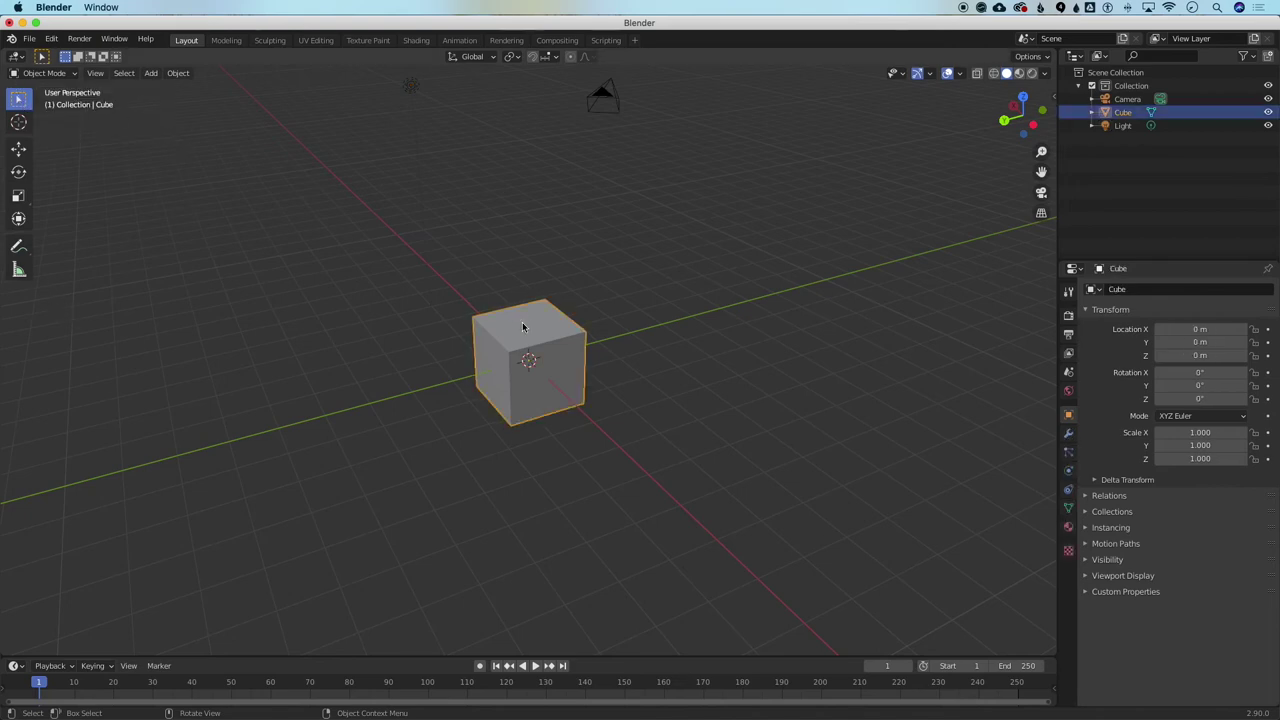
pyautogui.moveTo(396, 365); pyautogui.dragTo(395, 365, button='middle')
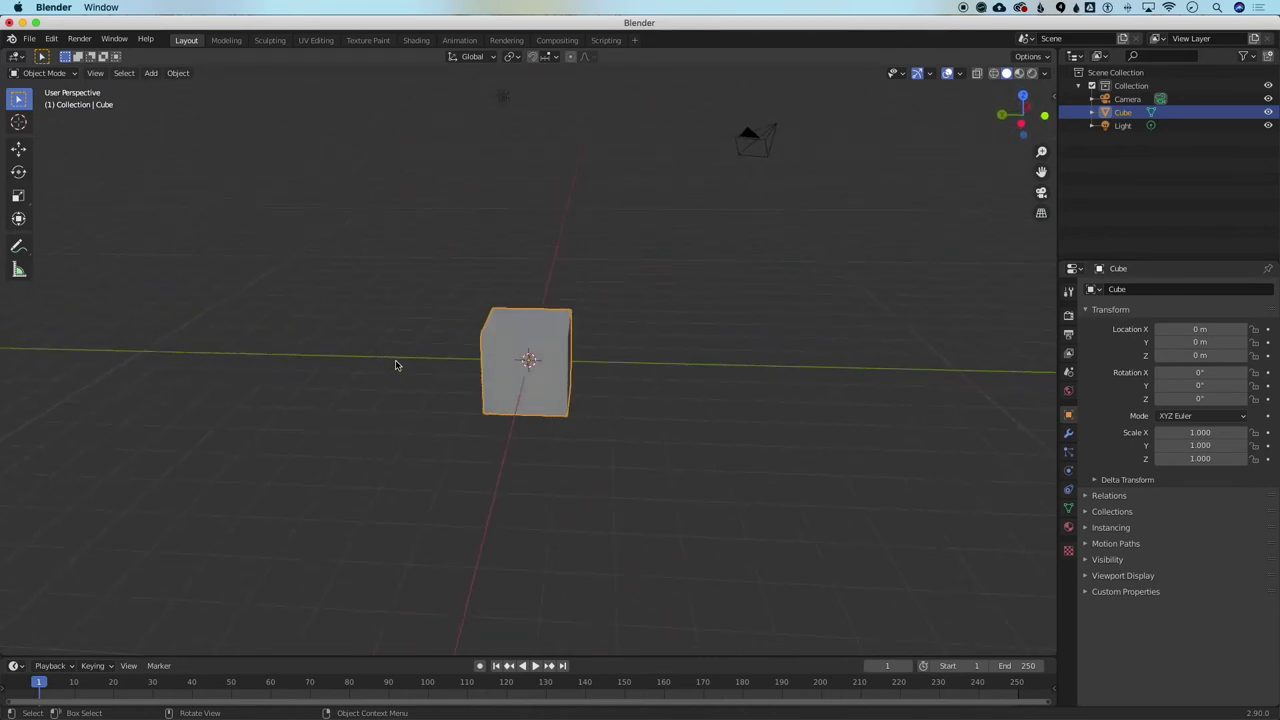
pyautogui.press('Tab')
pyautogui.press('Tab')
pyautogui.click(396, 361)
pyautogui.moveTo(396, 361); pyautogui.dragTo(396, 361, button='middle')
pyautogui.click(504, 341)
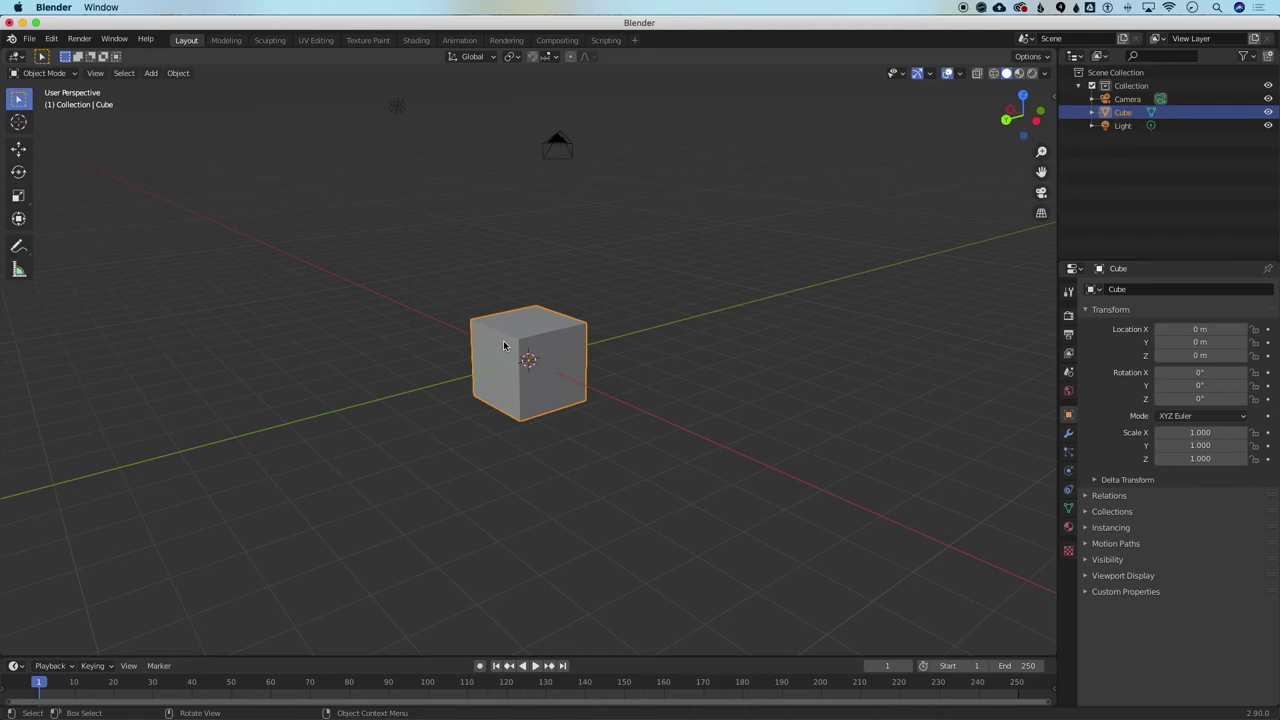
pyautogui.press('s')
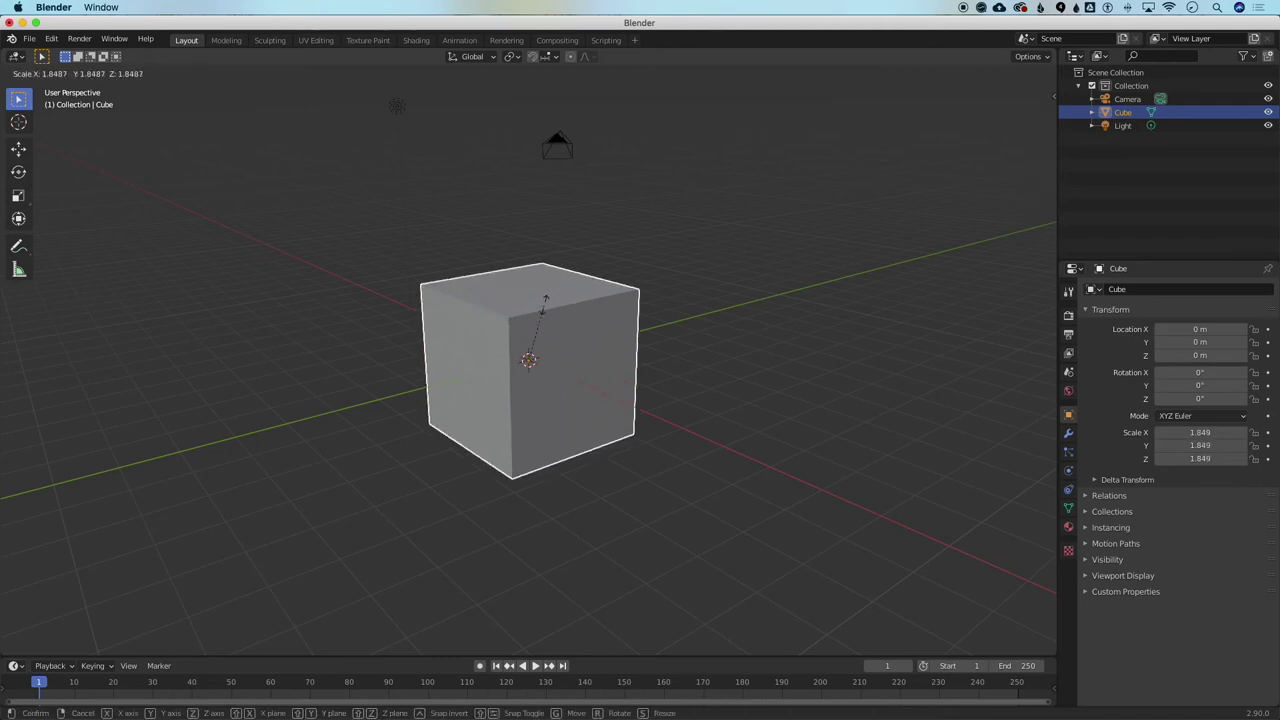
pyautogui.rightClick(553, 318)
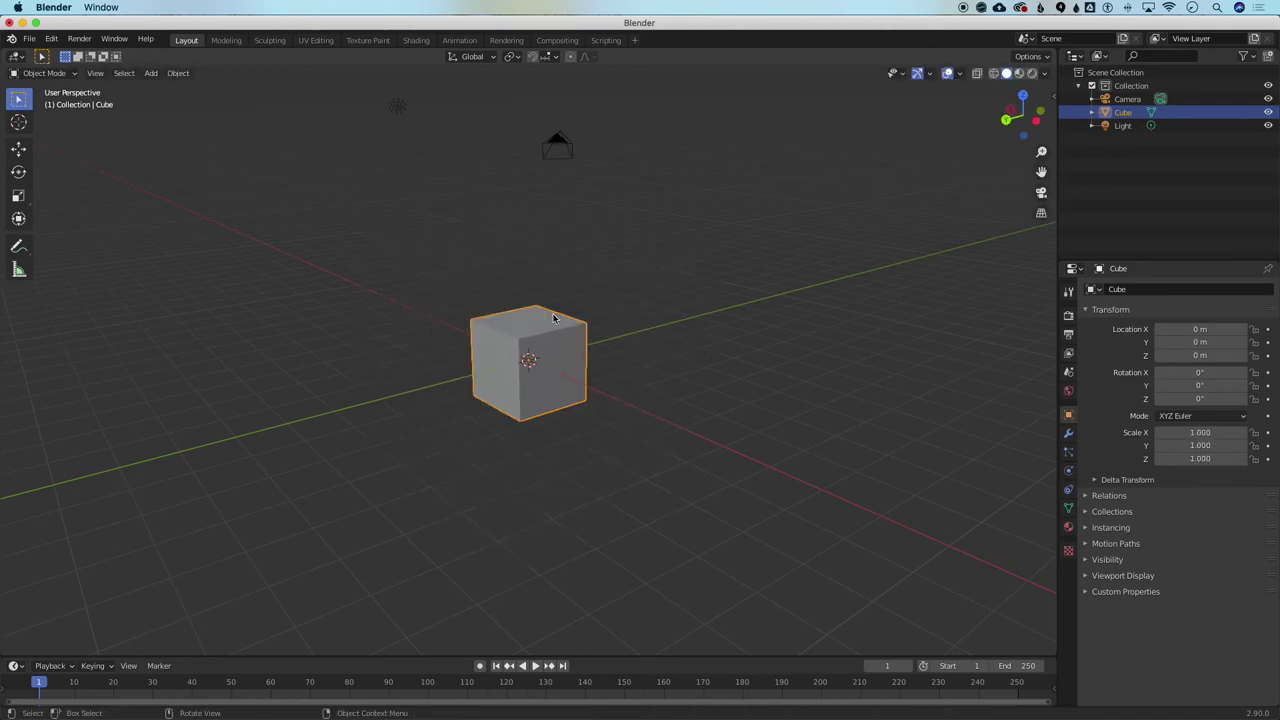
# Reselect the cube and enter Edit Mode on it
pyautogui.click(378, 382)
pyautogui.click(494, 371)
pyautogui.press('Tab')
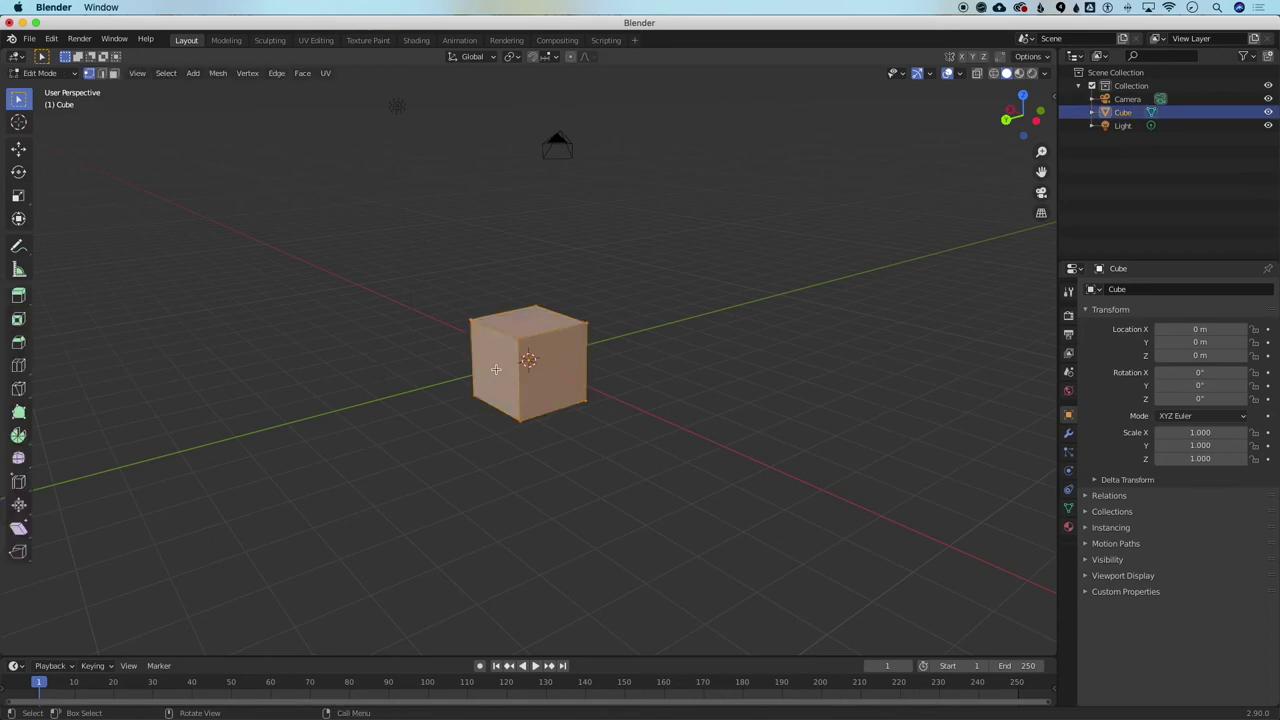
# Try pulling one upper corner vertex of the cube outward, and select another upper corner vertex
pyautogui.click(447, 305)
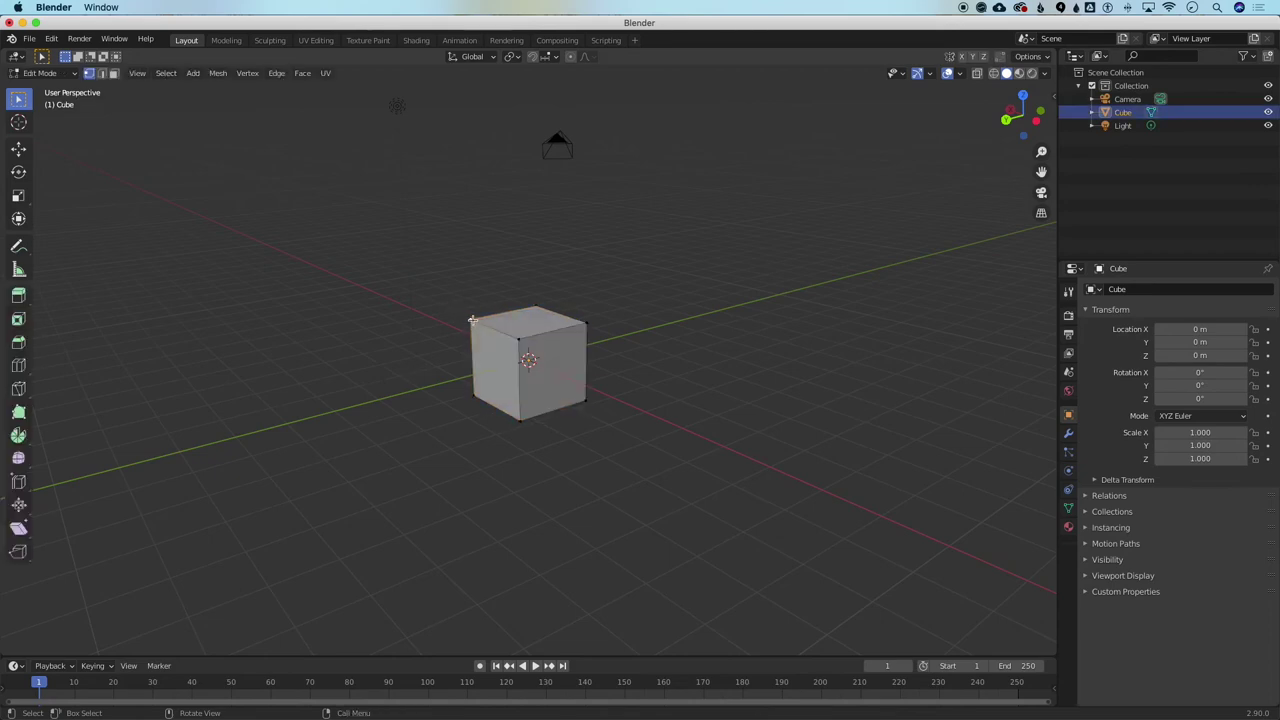
pyautogui.moveTo(472, 320); pyautogui.dragTo(413, 300)
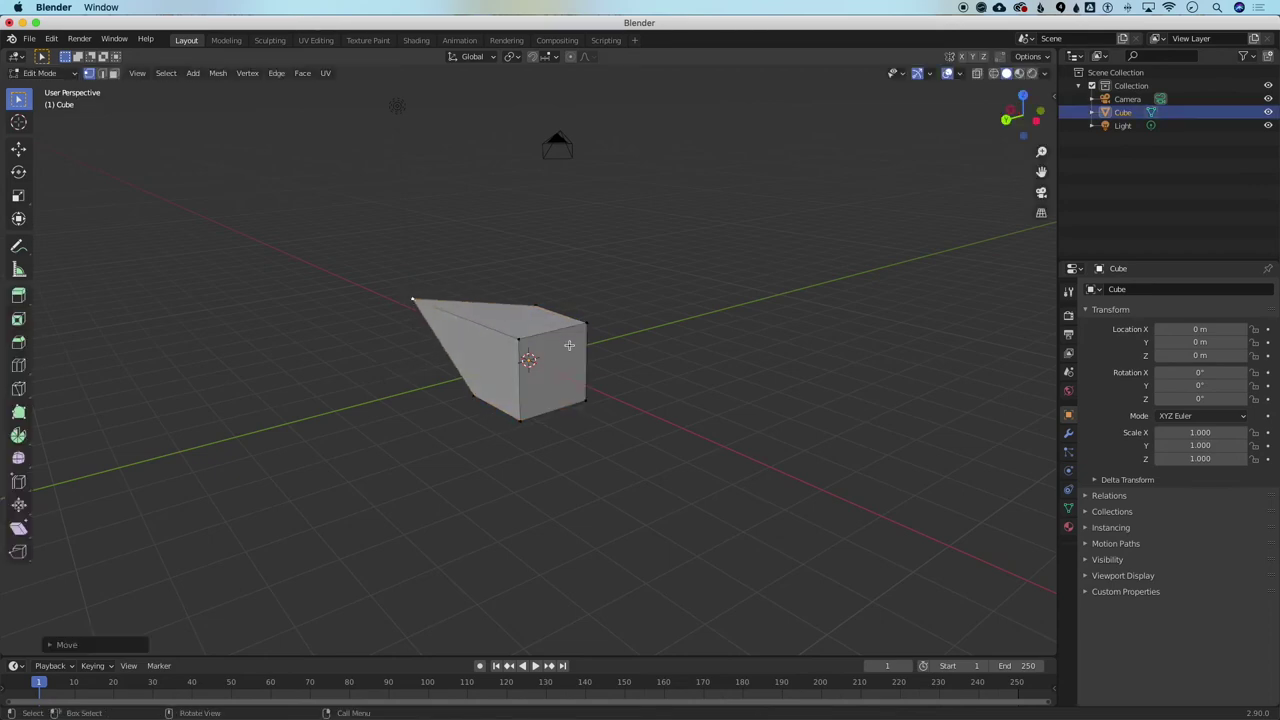
pyautogui.click(569, 345)
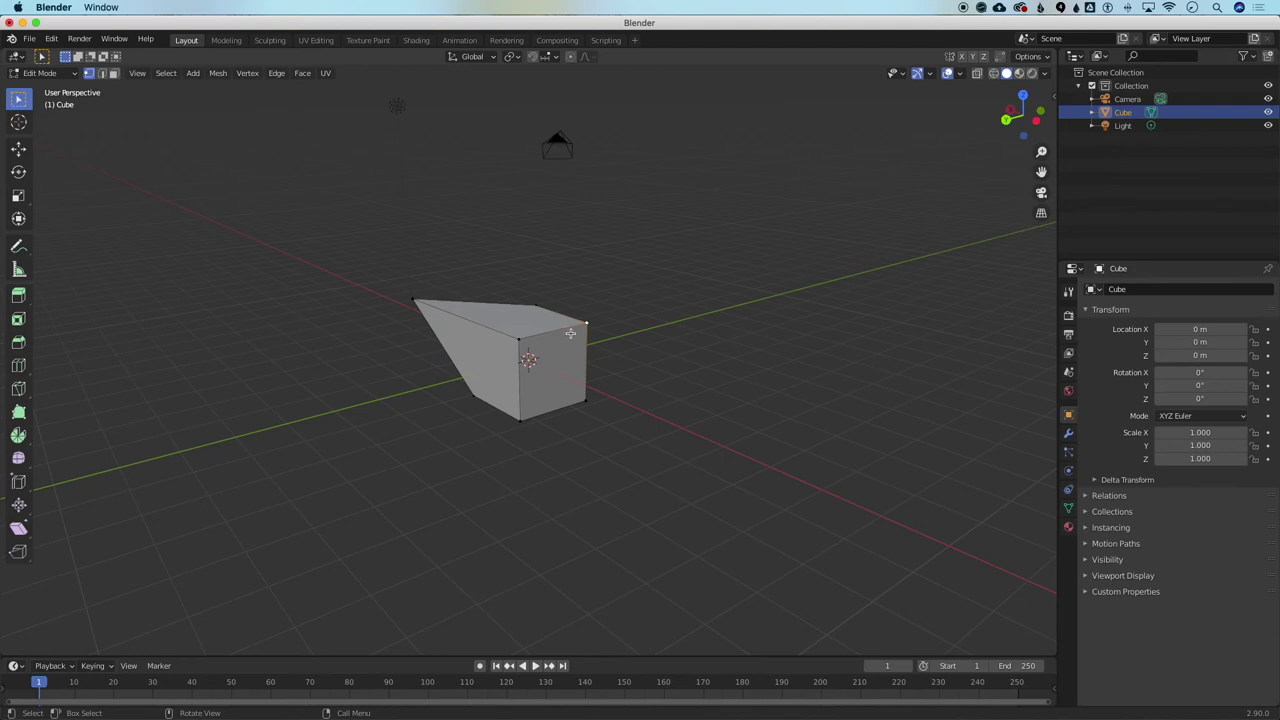
# Try extruding the cube's +X side face outward in face select mode
pyautogui.press('3')
pyautogui.click(563, 353)
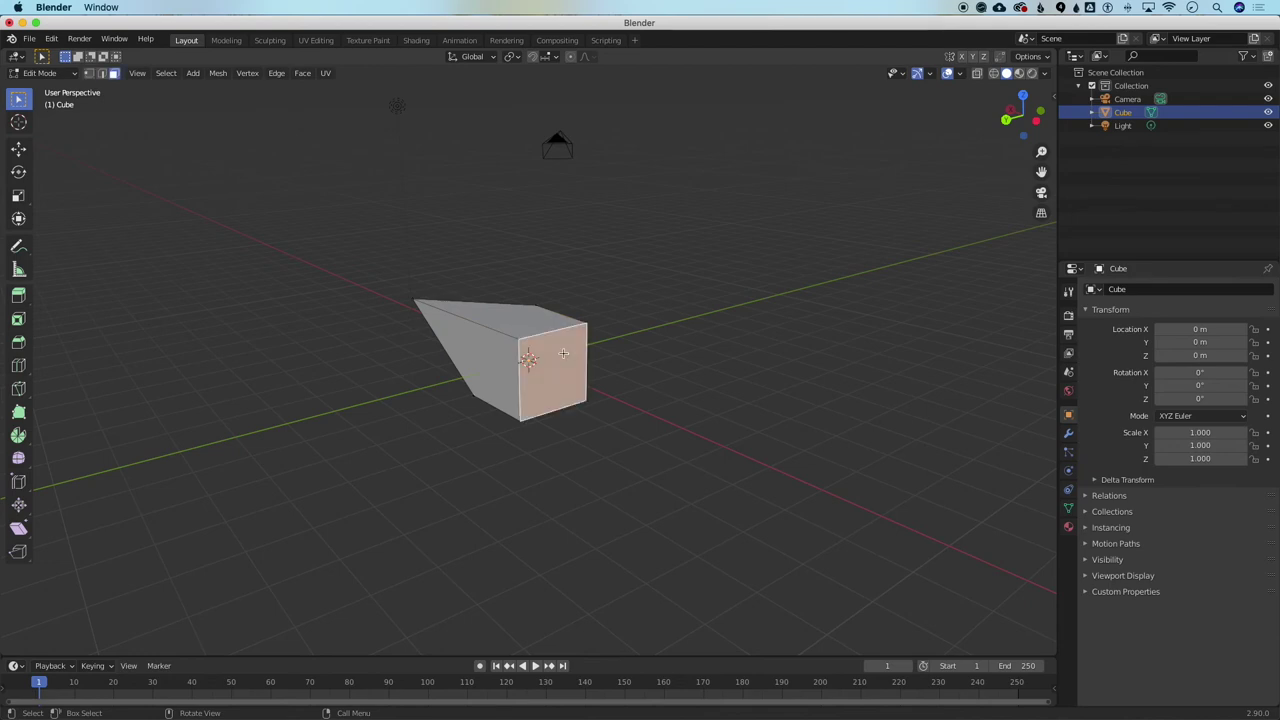
pyautogui.press('e')
pyautogui.click(643, 450)
# Undo the face extrusion and the corner vertex move on the cube
pyautogui.hotkey('ctrl', 'z')
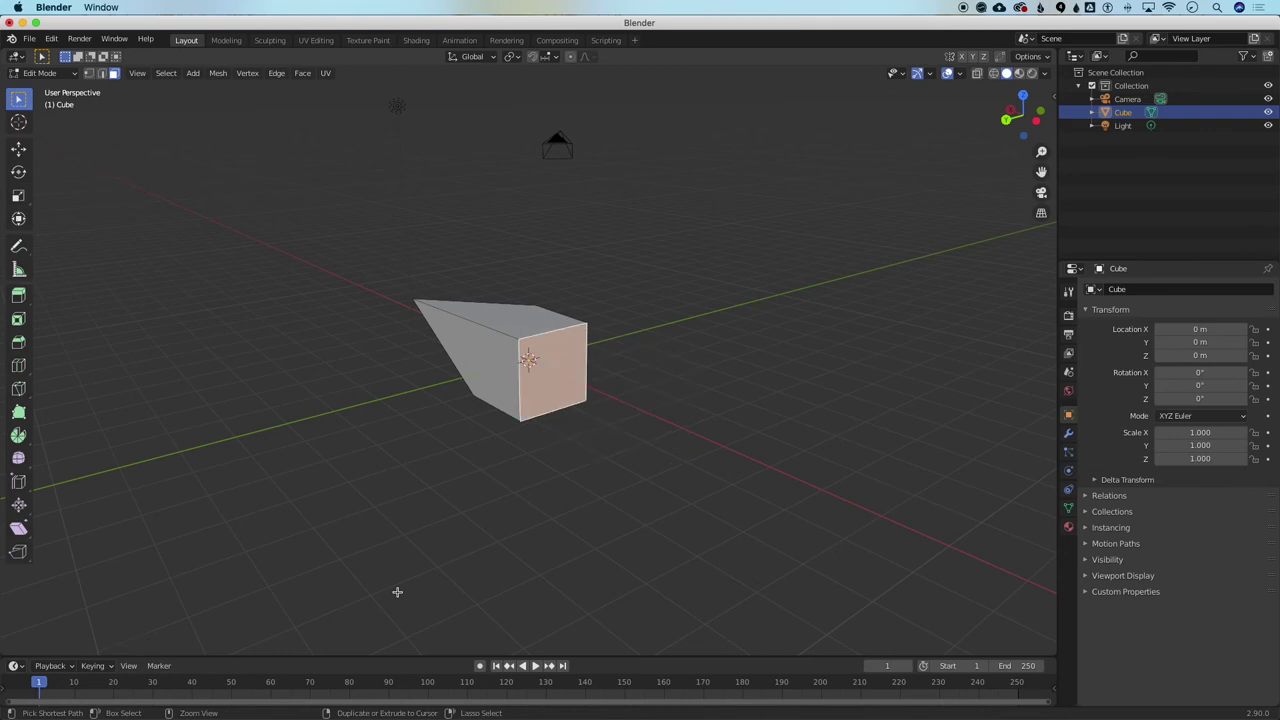
pyautogui.hotkey('ctrl', 'z')
pyautogui.hotkey('ctrl', 'z')
pyautogui.hotkey('ctrl', 'z')
pyautogui.hotkey('ctrl', 'z')
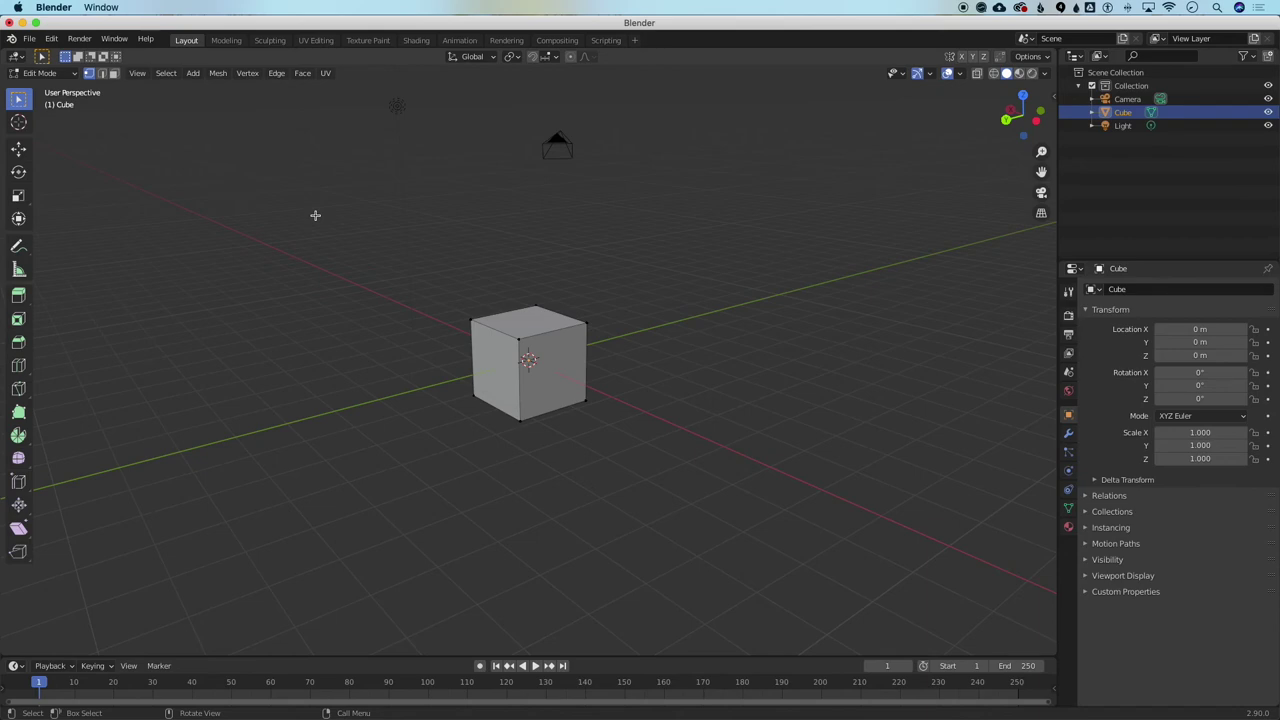
# Examine the cube from several angles around it in Edit Mode
pyautogui.hscroll(-8, 315, 215)
pyautogui.scroll(-4, 315, 215)
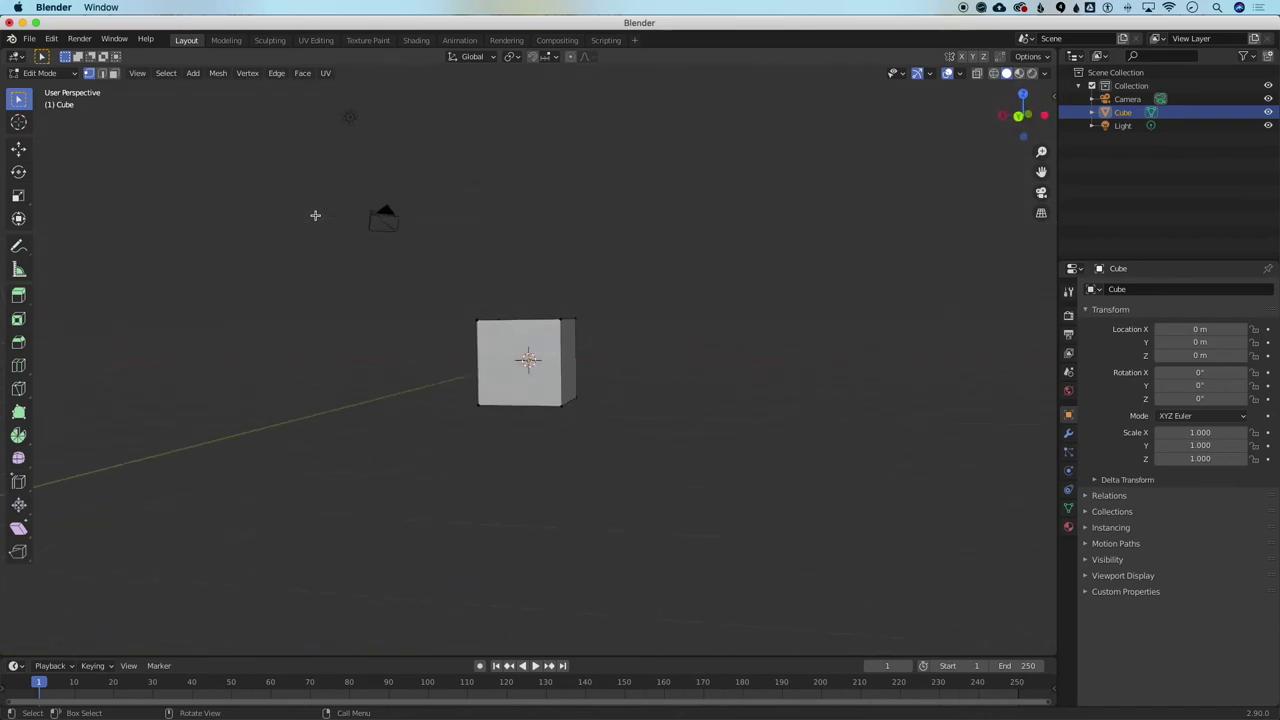
pyautogui.hscroll(6, 315, 215)
pyautogui.scroll(4, 315, 215)
pyautogui.scroll(-3, 315, 215)
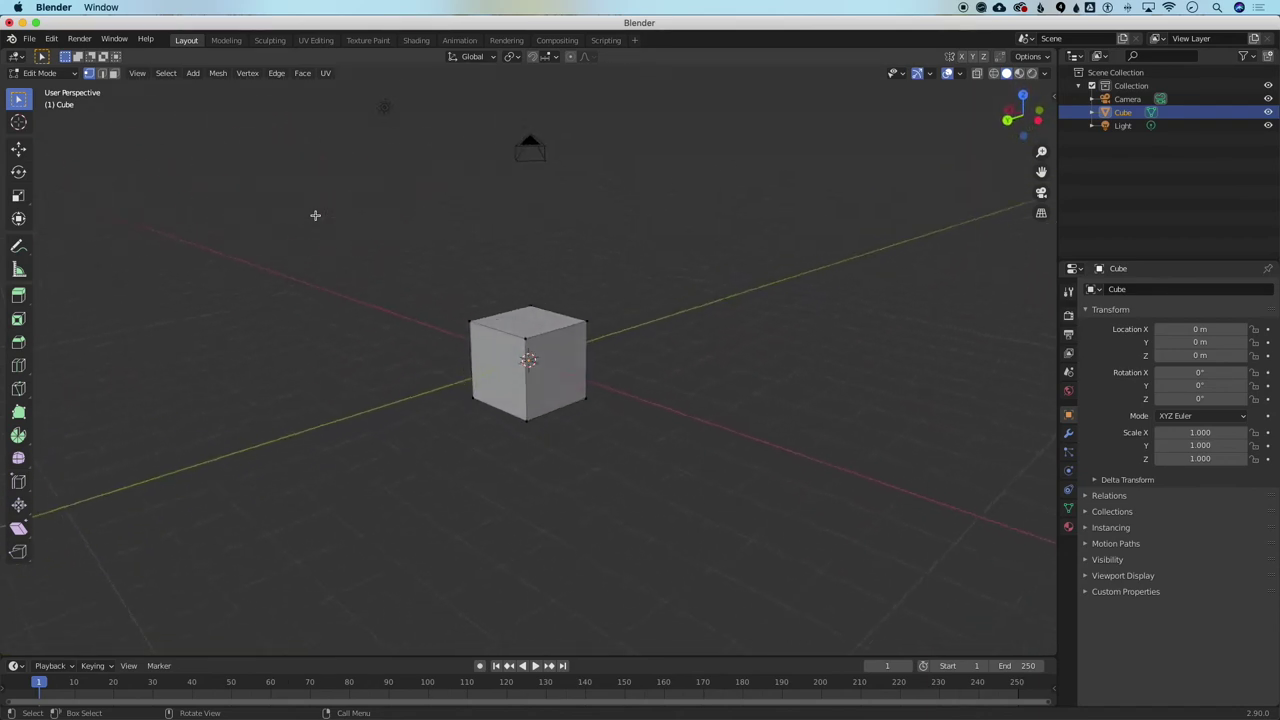
pyautogui.hscroll(4, 315, 215)
pyautogui.scroll(-2, 315, 215)
pyautogui.hscroll(-3, 315, 215)
pyautogui.scroll(3, 315, 215)
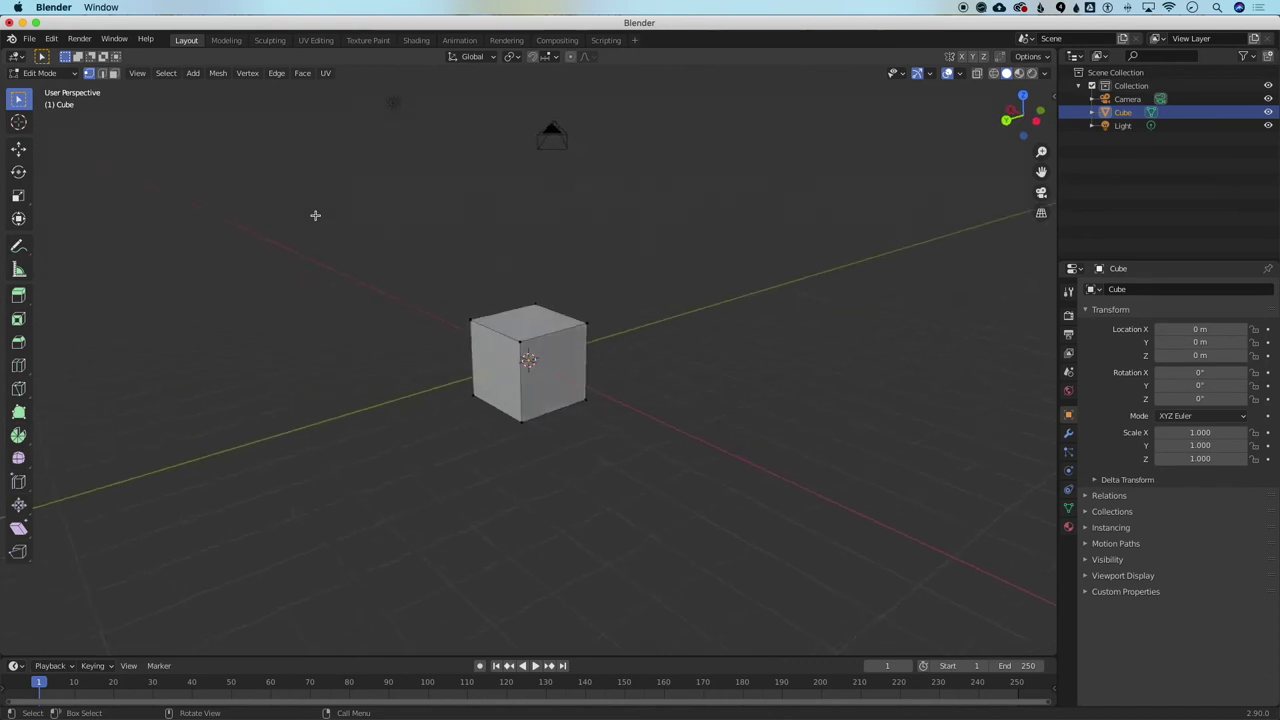
pyautogui.hscroll(-2, 315, 215)
pyautogui.scroll(2, 315, 215)
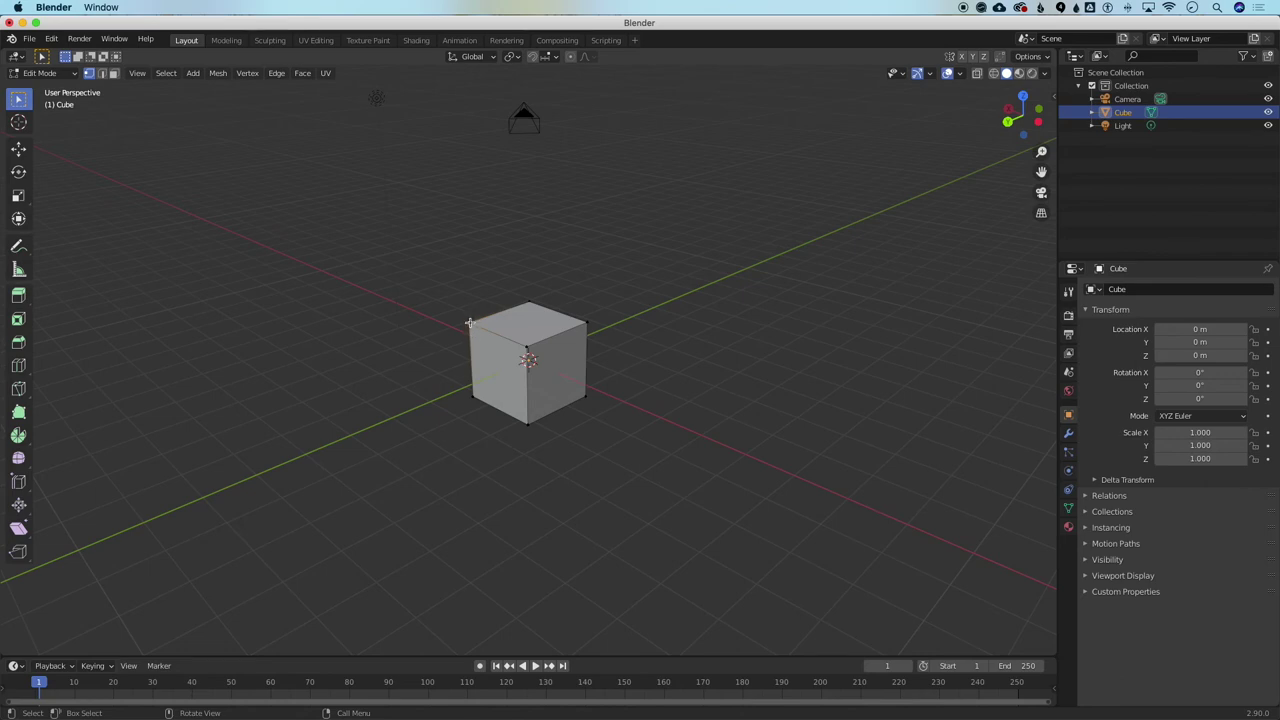
# Select one upper corner vertex of the cube and try moving it freely outward and upward by about 2.9 m
pyautogui.moveTo(469, 323); pyautogui.dragTo(250, 181)
pyautogui.scroll(3, 390, 358)
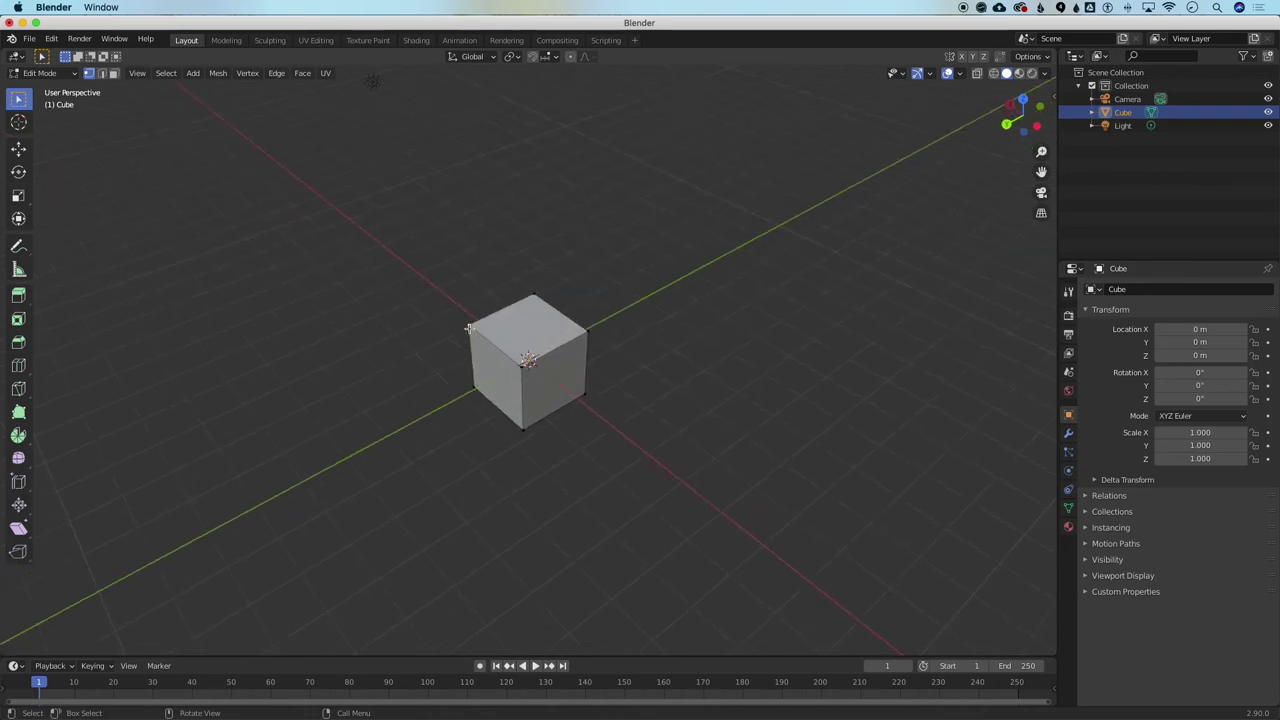
pyautogui.scroll(-3, 440, 390)
pyautogui.hscroll(-4, 440, 390)
pyautogui.hscroll(4, 440, 390)
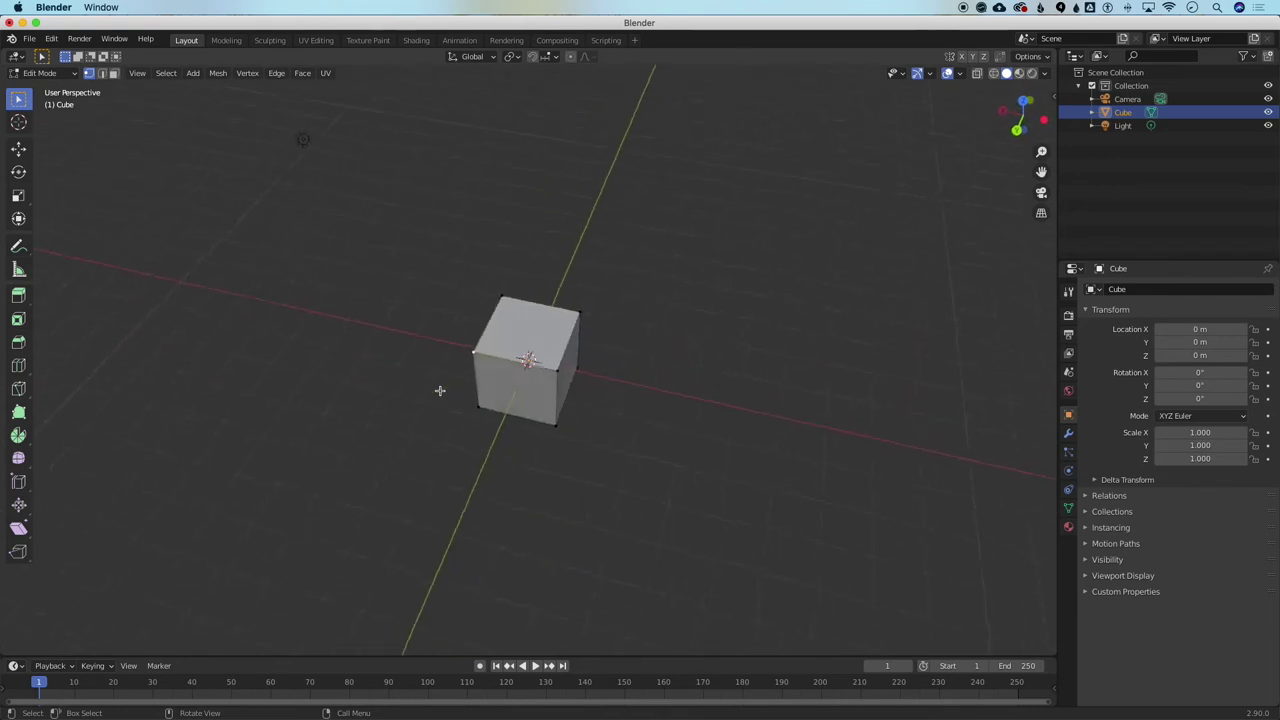
pyautogui.hscroll(-3, 440, 390)
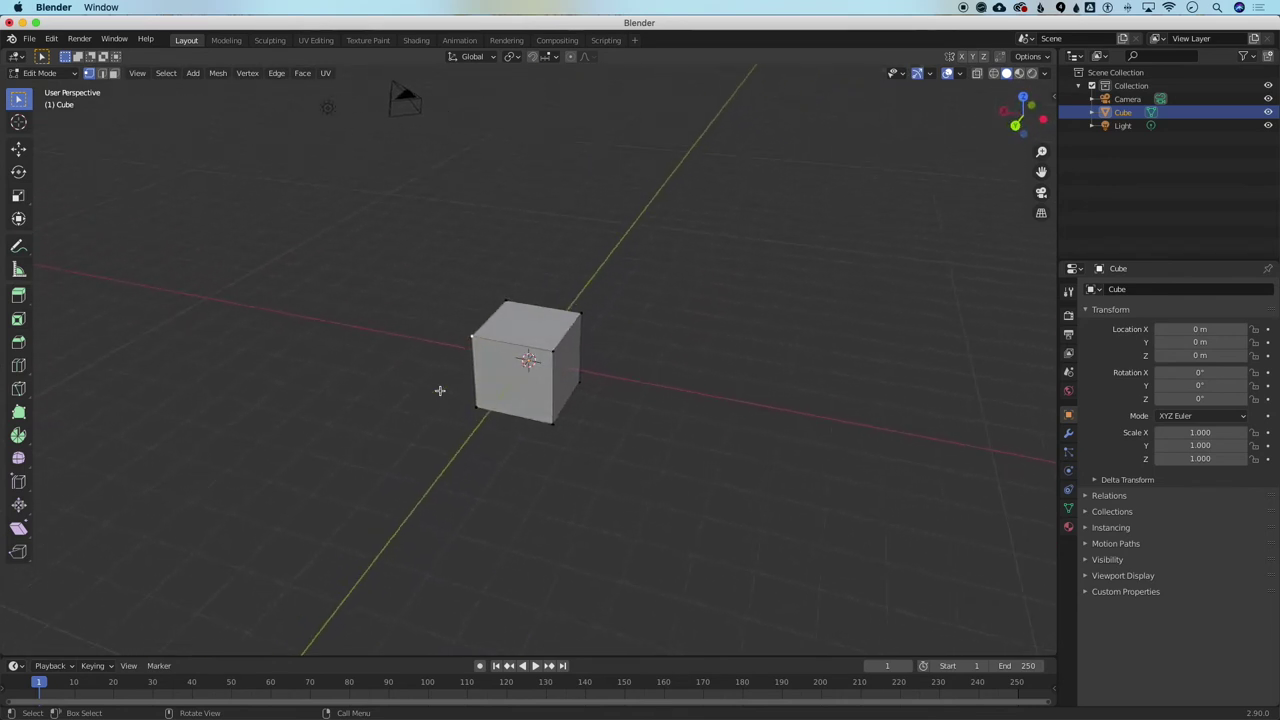
pyautogui.scroll(6, 440, 391)
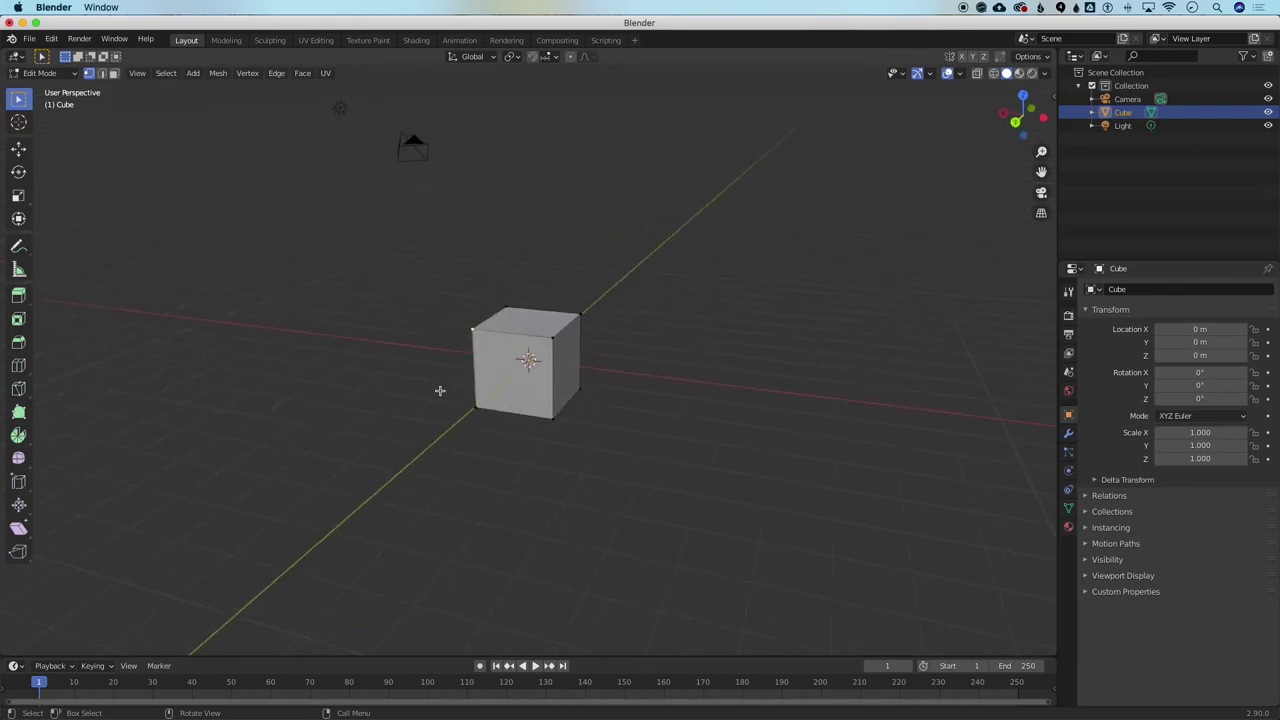
pyautogui.hscroll(-5, 440, 391)
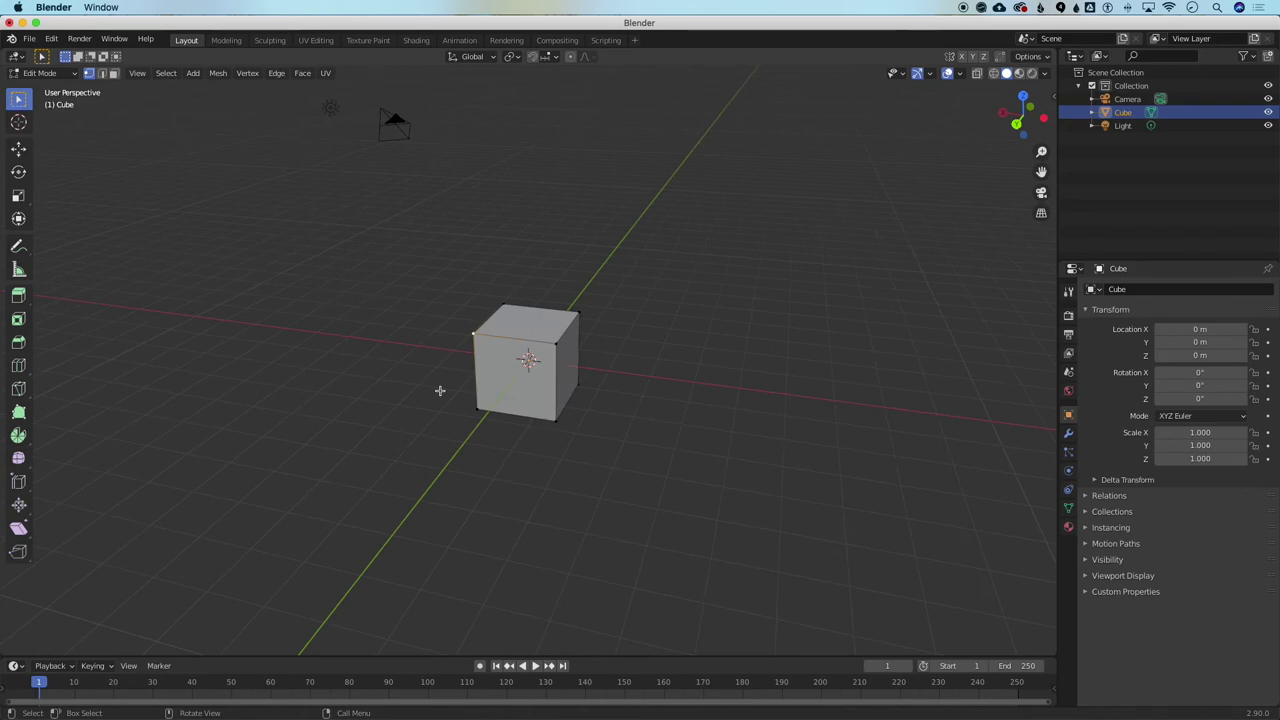
pyautogui.press('g')
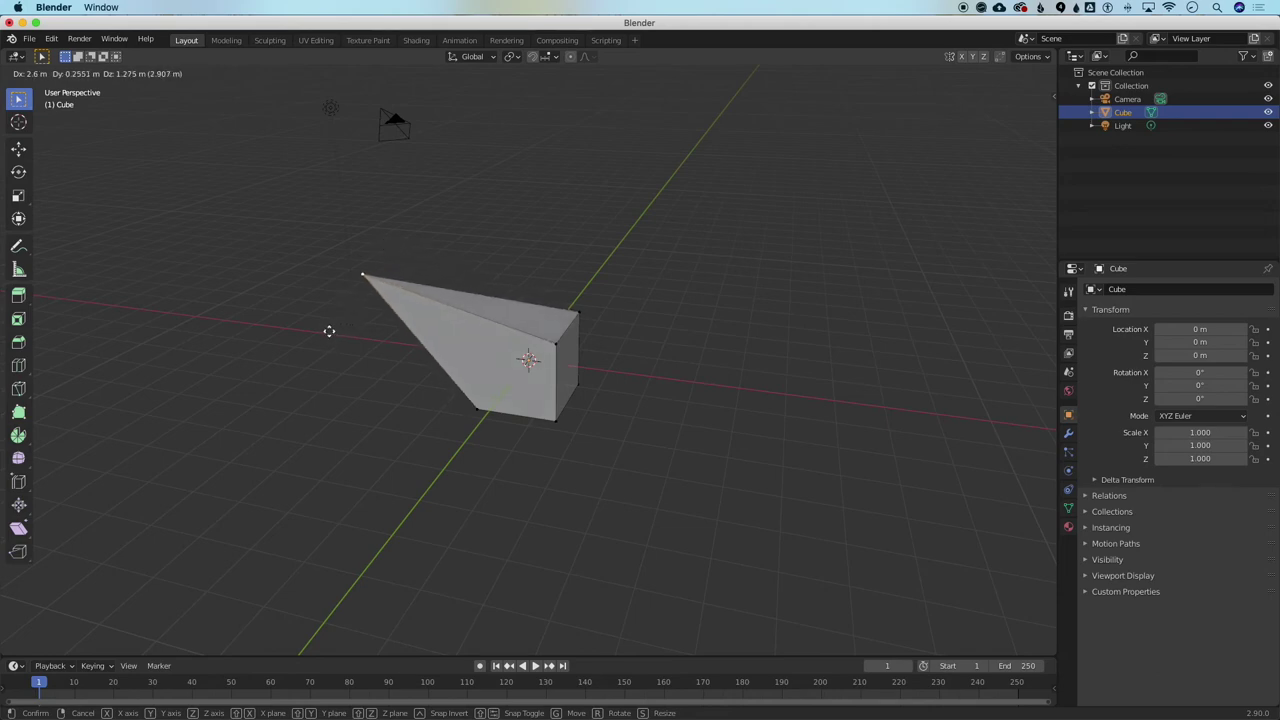
pyautogui.click(329, 331)
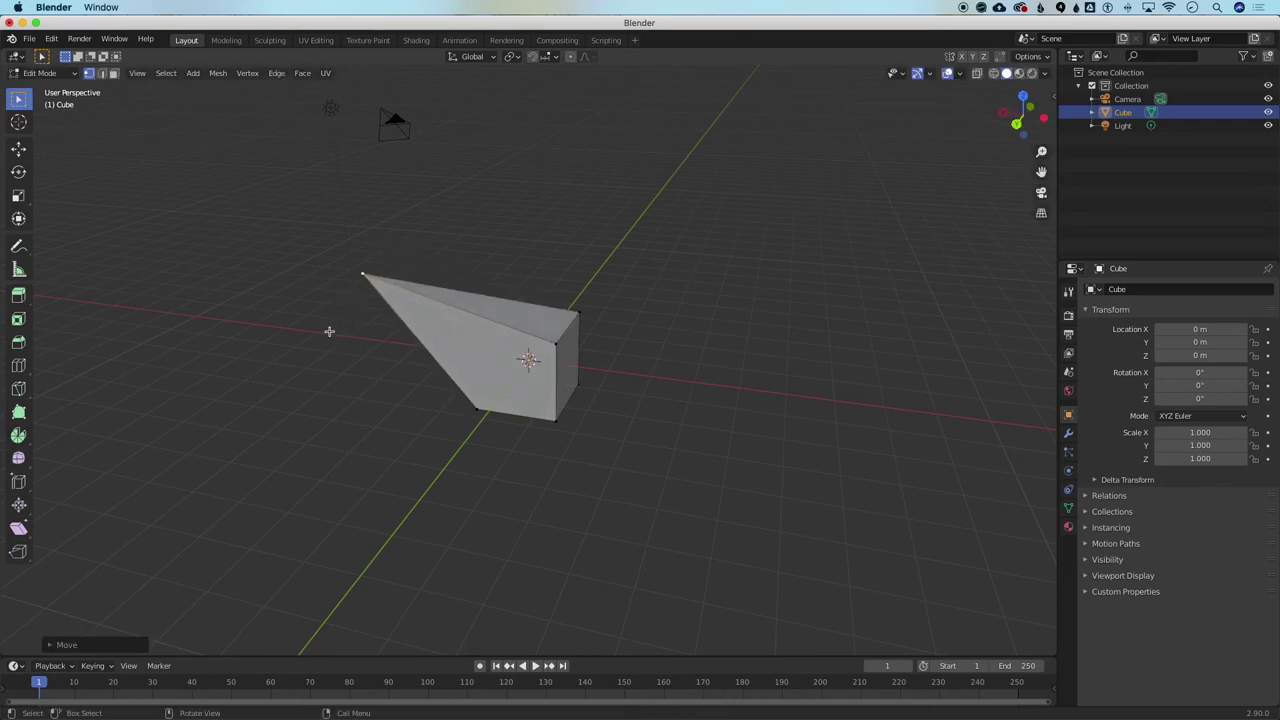
# Inspect the deformed cube from its other side and undo the corner vertex move
pyautogui.scroll(-5, 329, 331)
pyautogui.hscroll(-10, 329, 331)
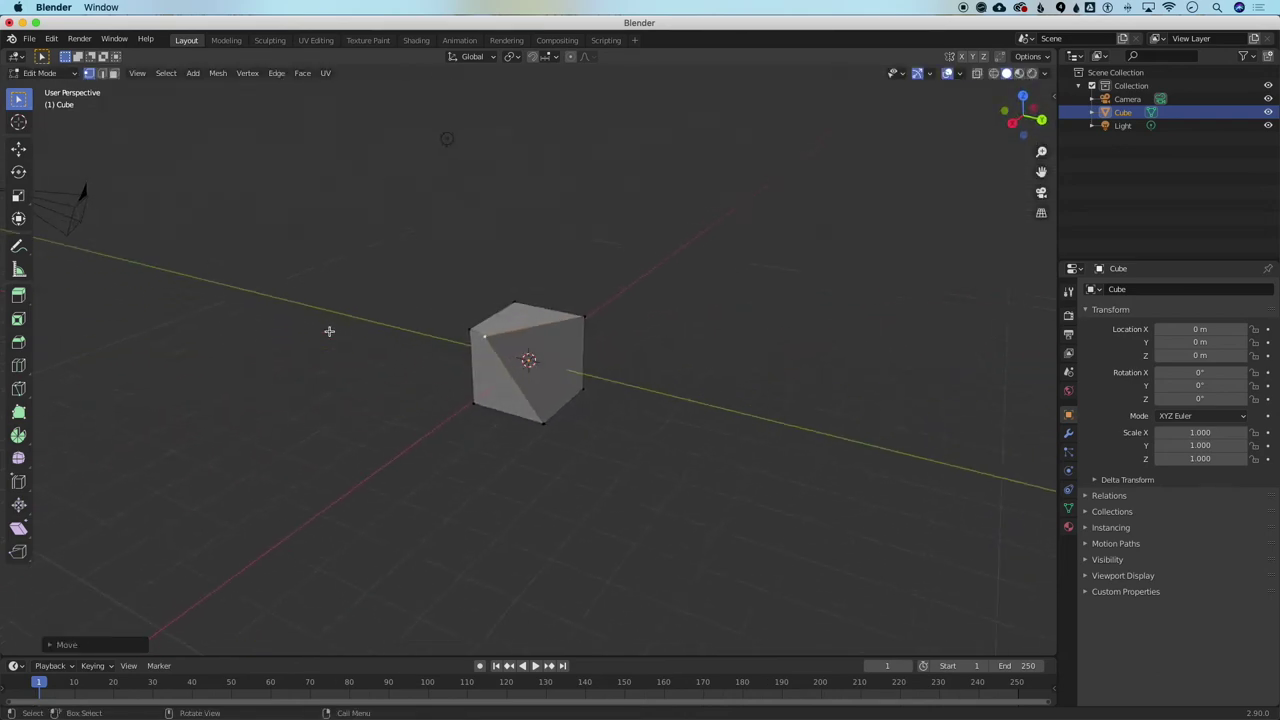
pyautogui.scroll(-2, 329, 331)
pyautogui.hotkey('ctrl', 'z')
pyautogui.scroll(-5, 329, 331)
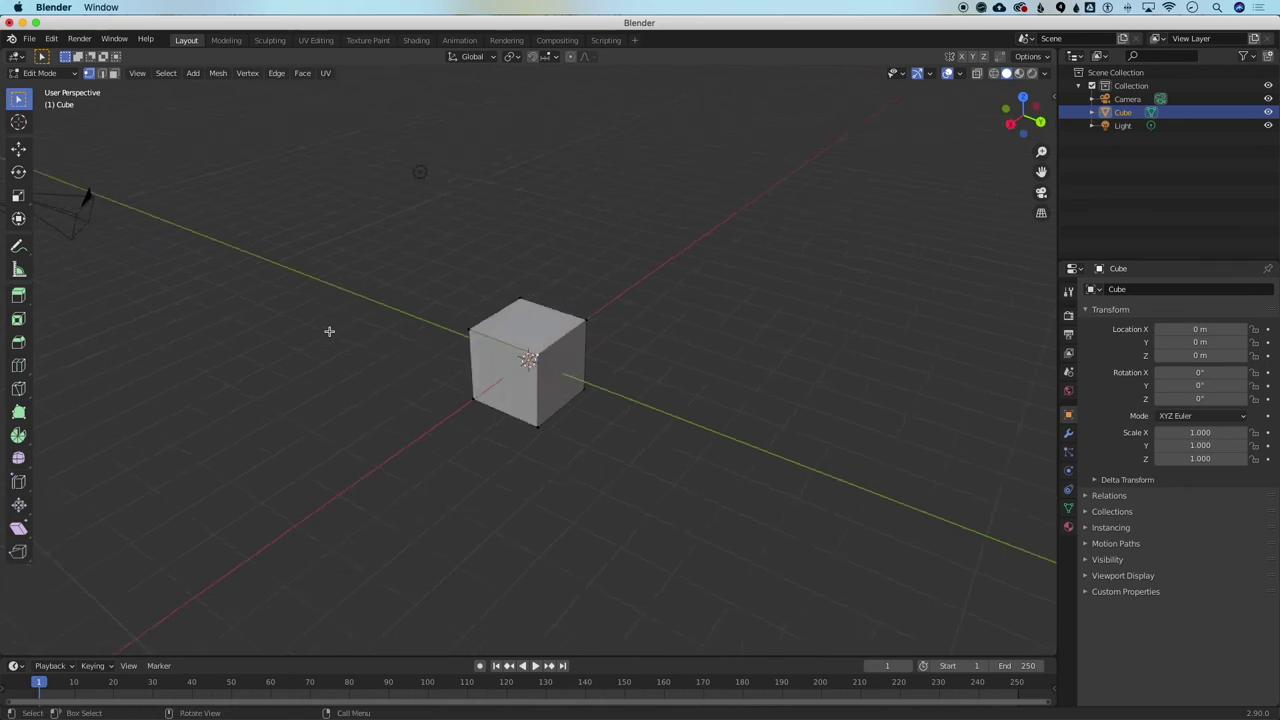
# Select all of the cube's geometry, try moving it freely, and clear the selection
pyautogui.hscroll(-10, 329, 331)
pyautogui.press('a')
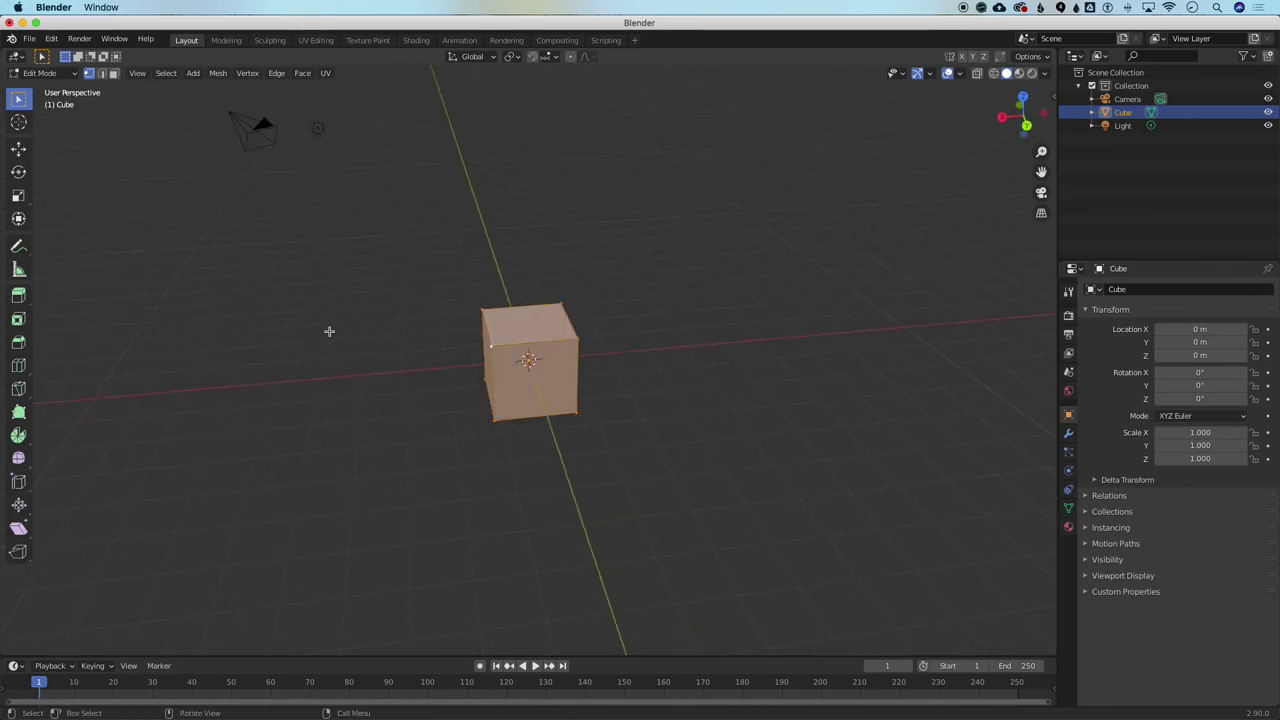
pyautogui.press('g')
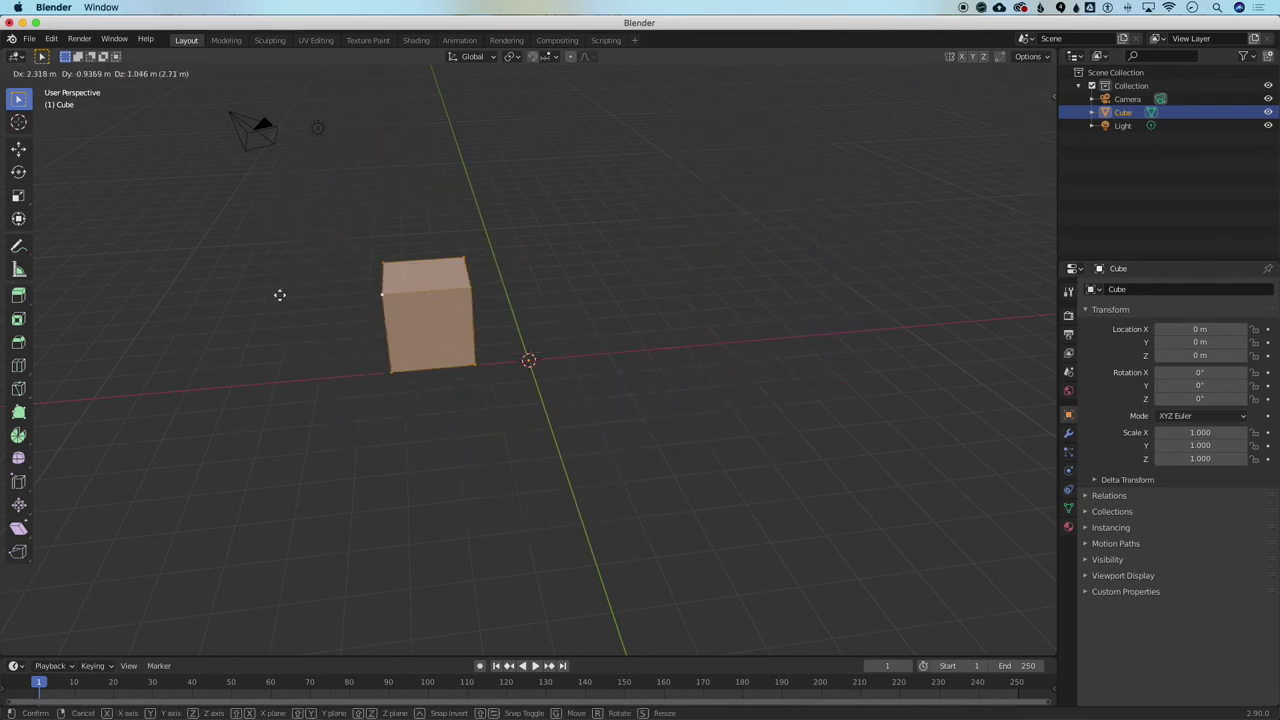
pyautogui.rightClick(381, 330)
pyautogui.click(411, 426)
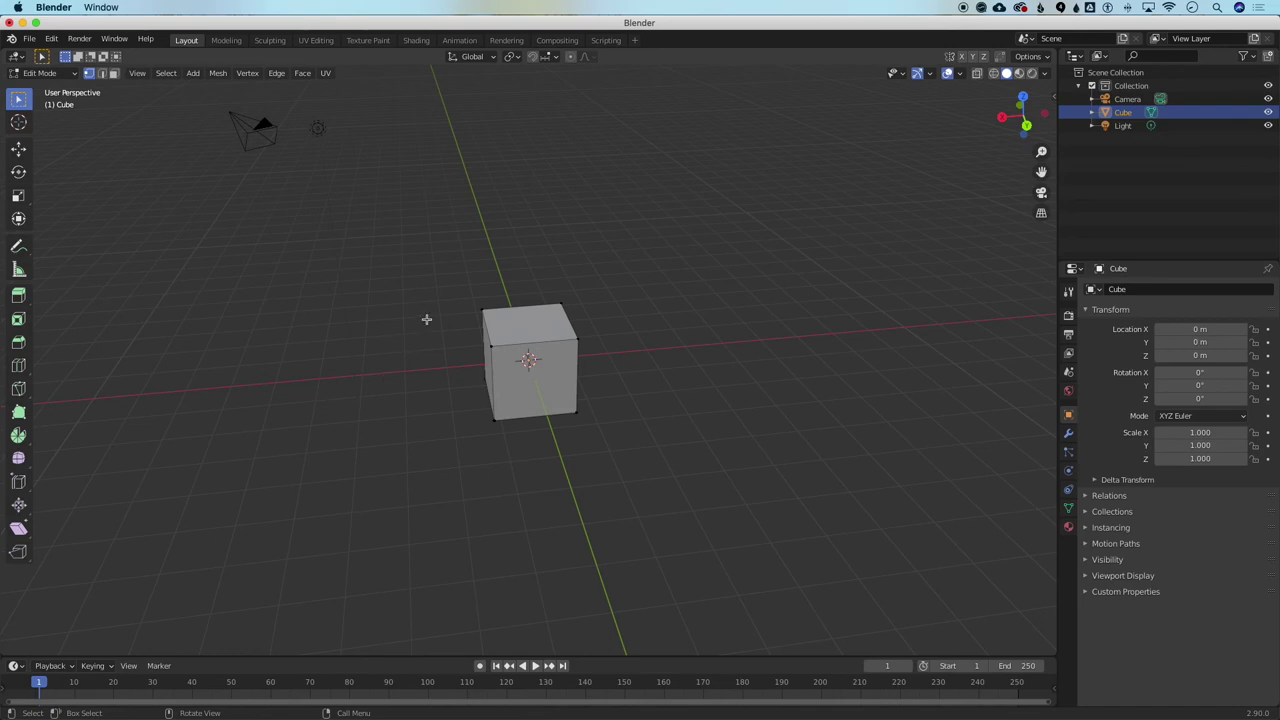
# Select the edge loop around the cube's +X side face and try moving it outward twice
pyautogui.hscroll(-3, 425, 321)
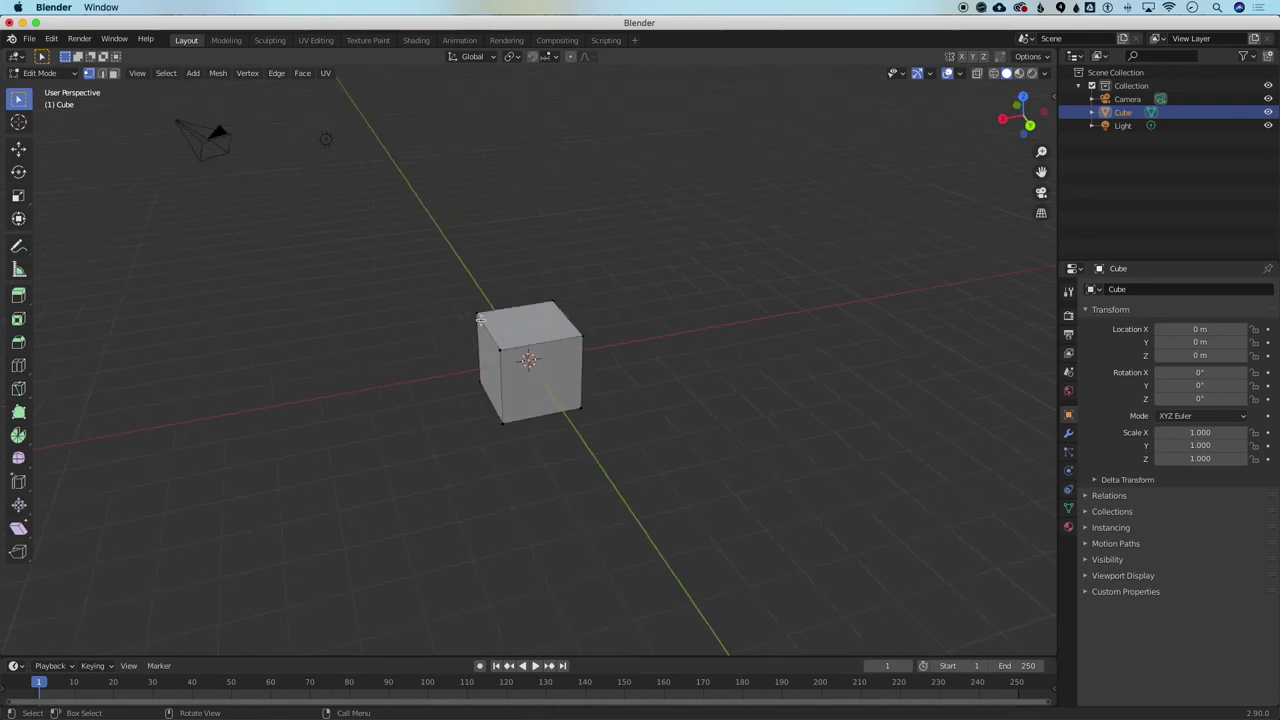
pyautogui.press('alt')
pyautogui.keyDown('alt'); pyautogui.click(489, 402); pyautogui.keyUp('alt')
pyautogui.press('g')
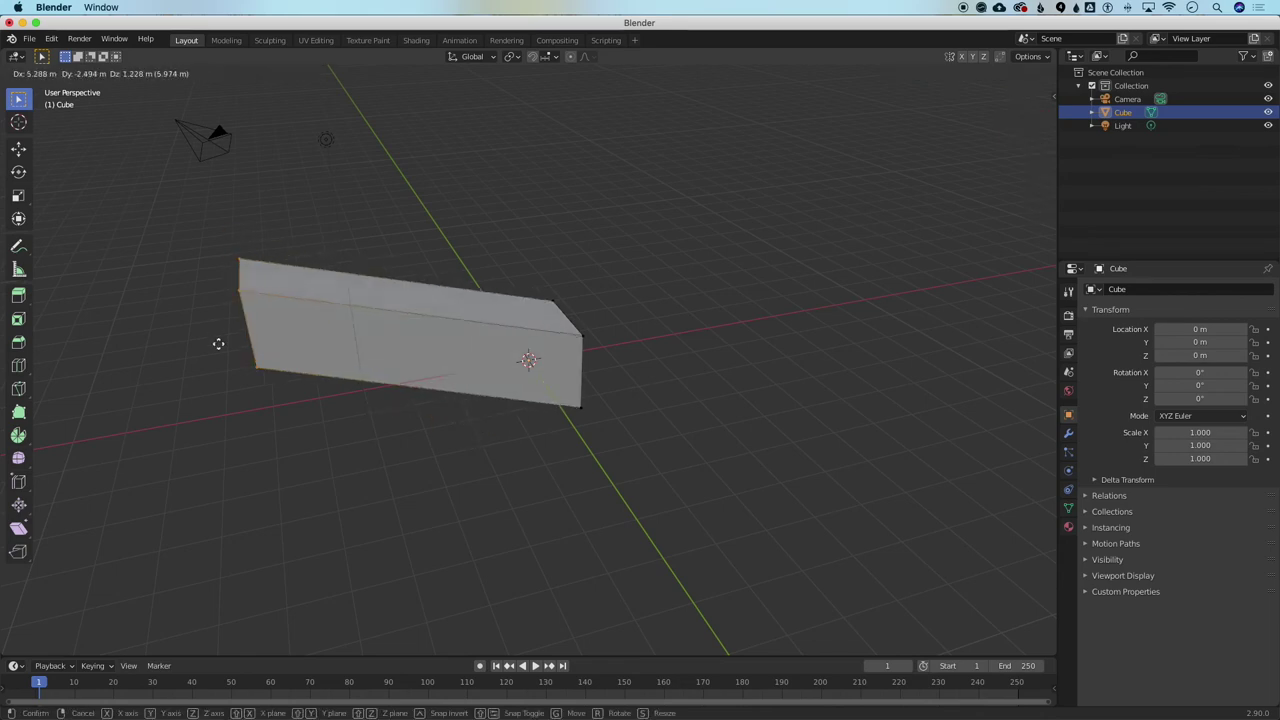
pyautogui.press('Escape')
pyautogui.press('g')
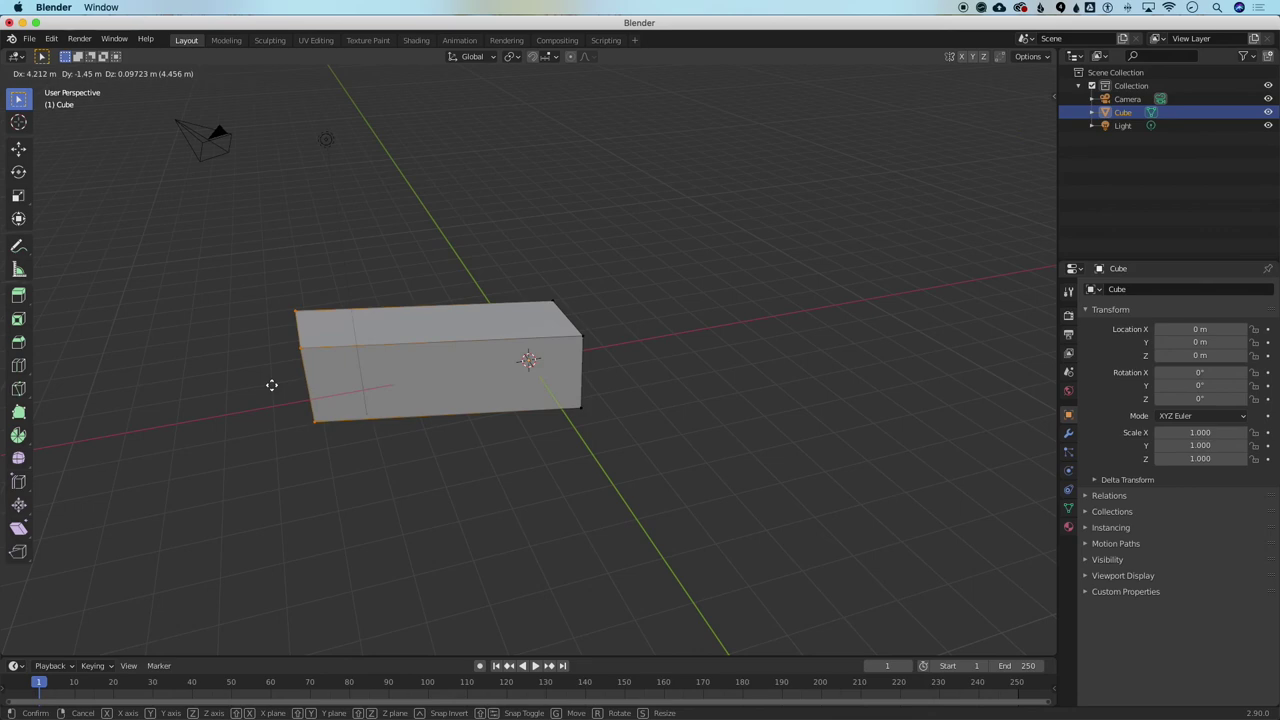
pyautogui.press('Escape')
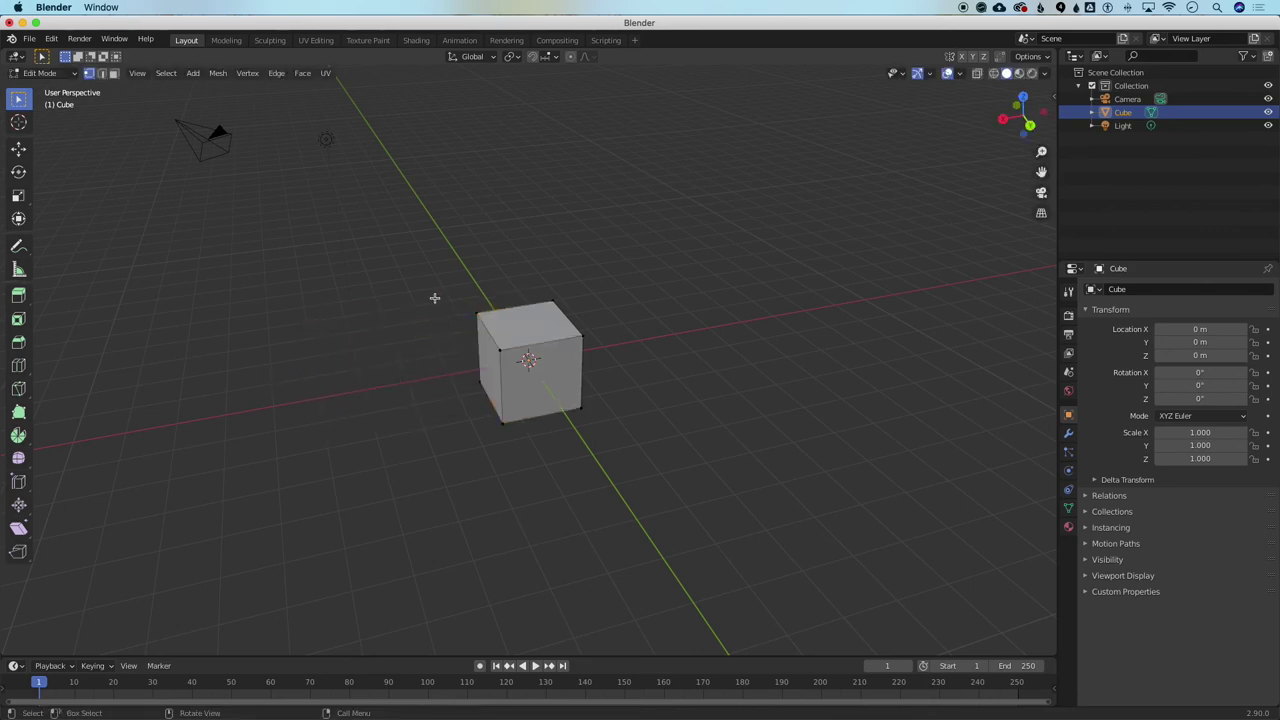
# Box-select the cube's vertices and try moving the selected geometry freely to either side of the origin
pyautogui.moveTo(436, 252); pyautogui.dragTo(621, 475)
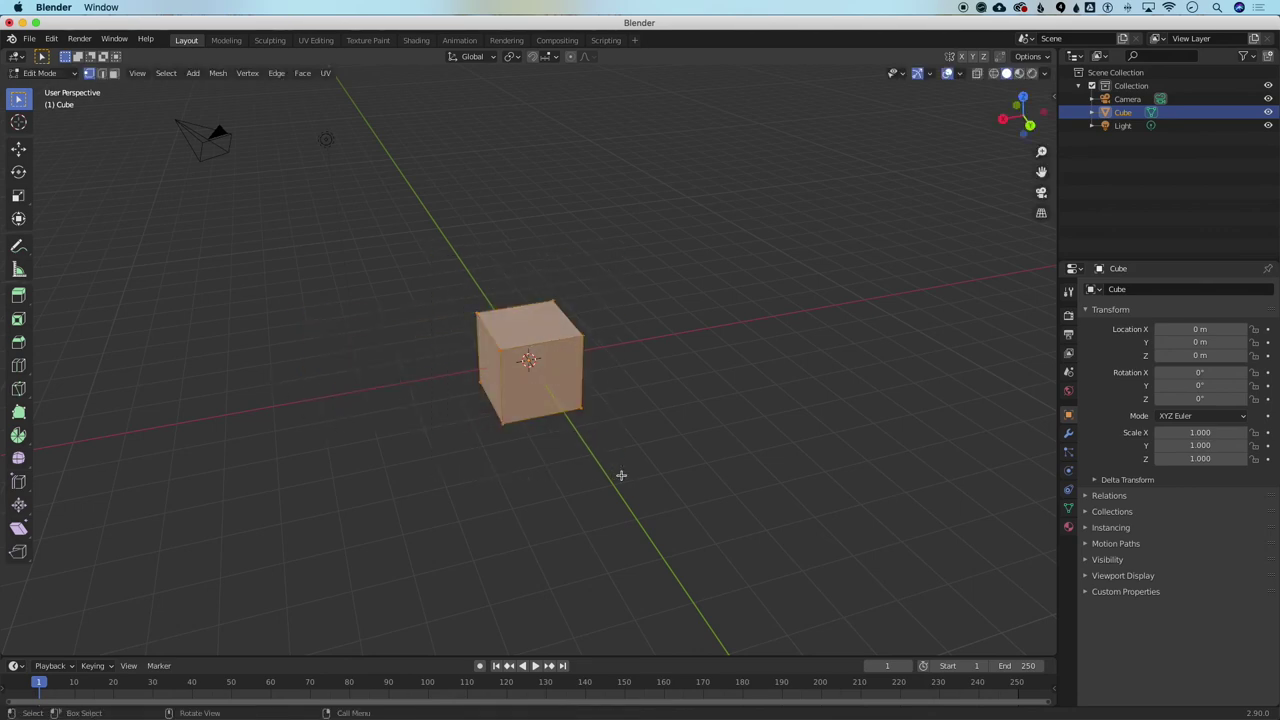
pyautogui.press('g')
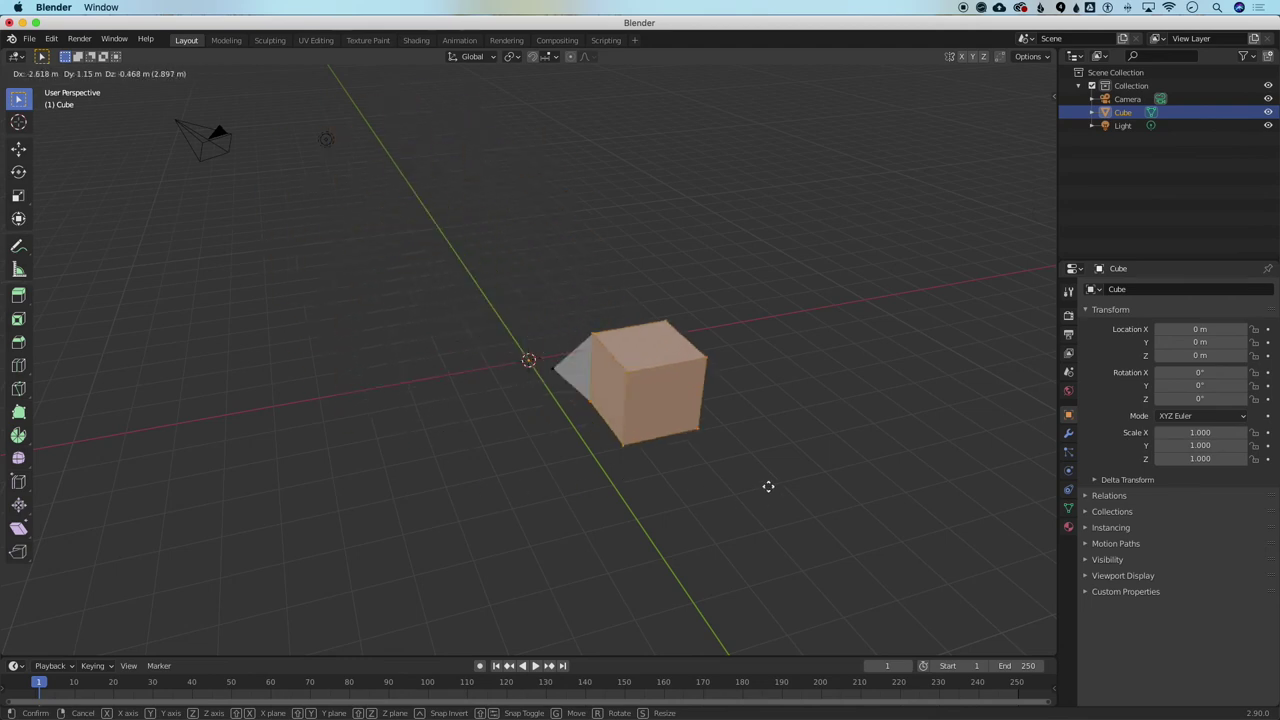
pyautogui.press('Escape')
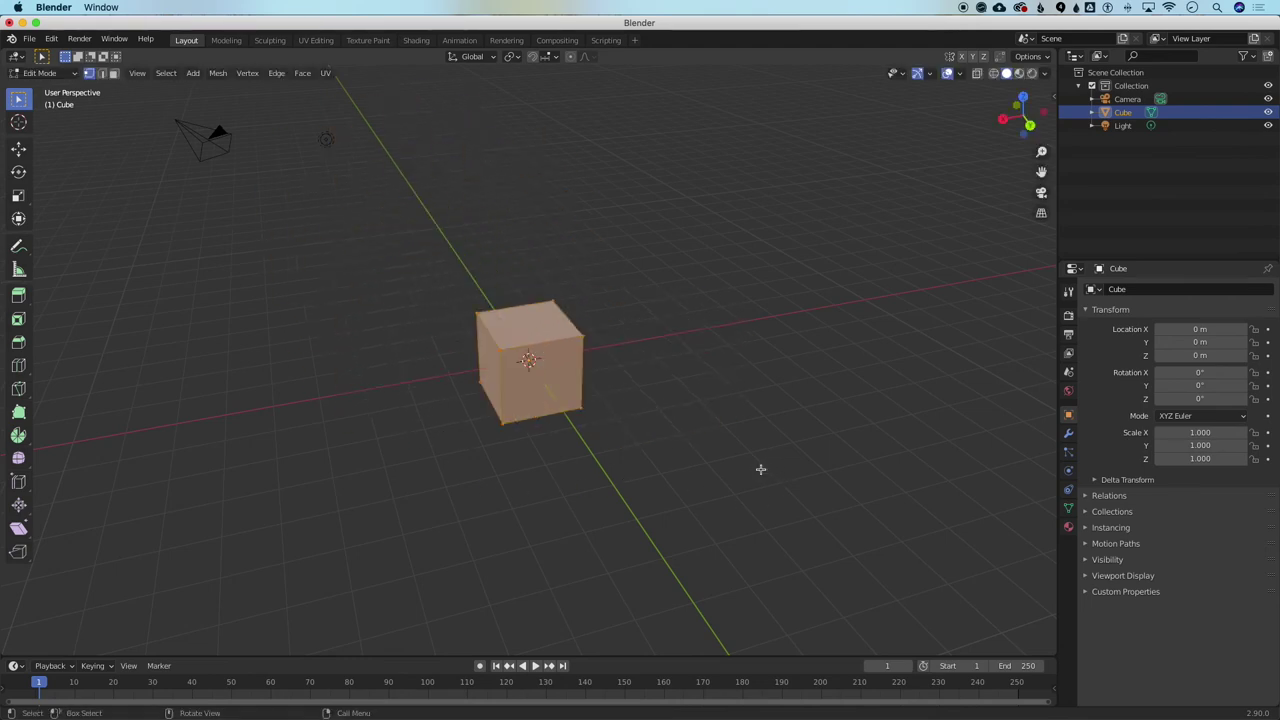
pyautogui.press('g')
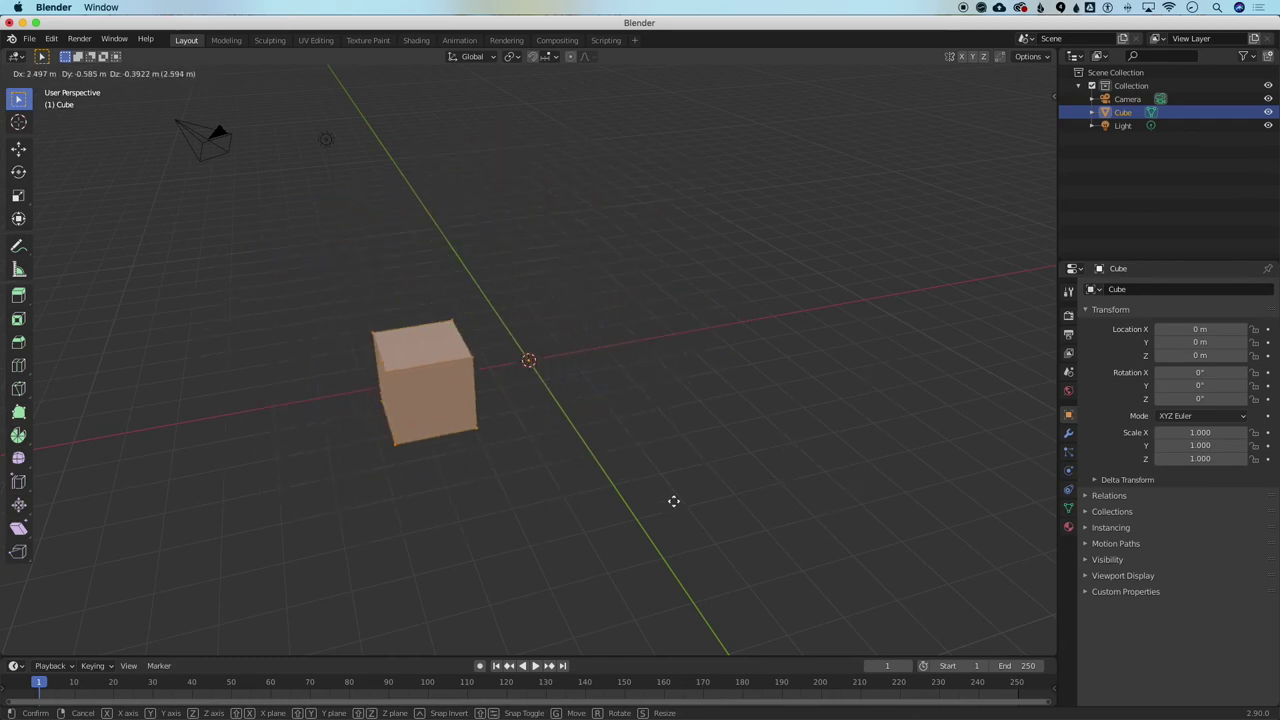
pyautogui.rightClick(766, 461)
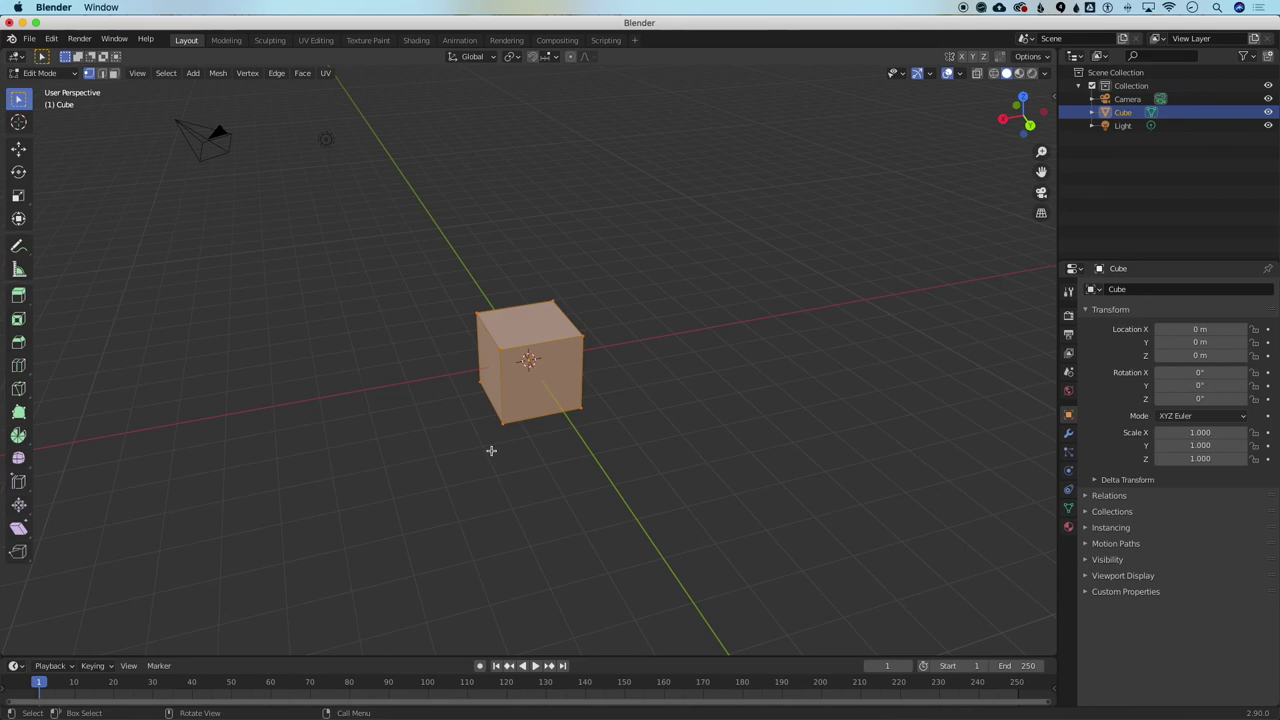
# Try moving the whole cube mesh constrained to the X, Y and Z axes in turn, and in the plane that excludes Z
pyautogui.press('g')
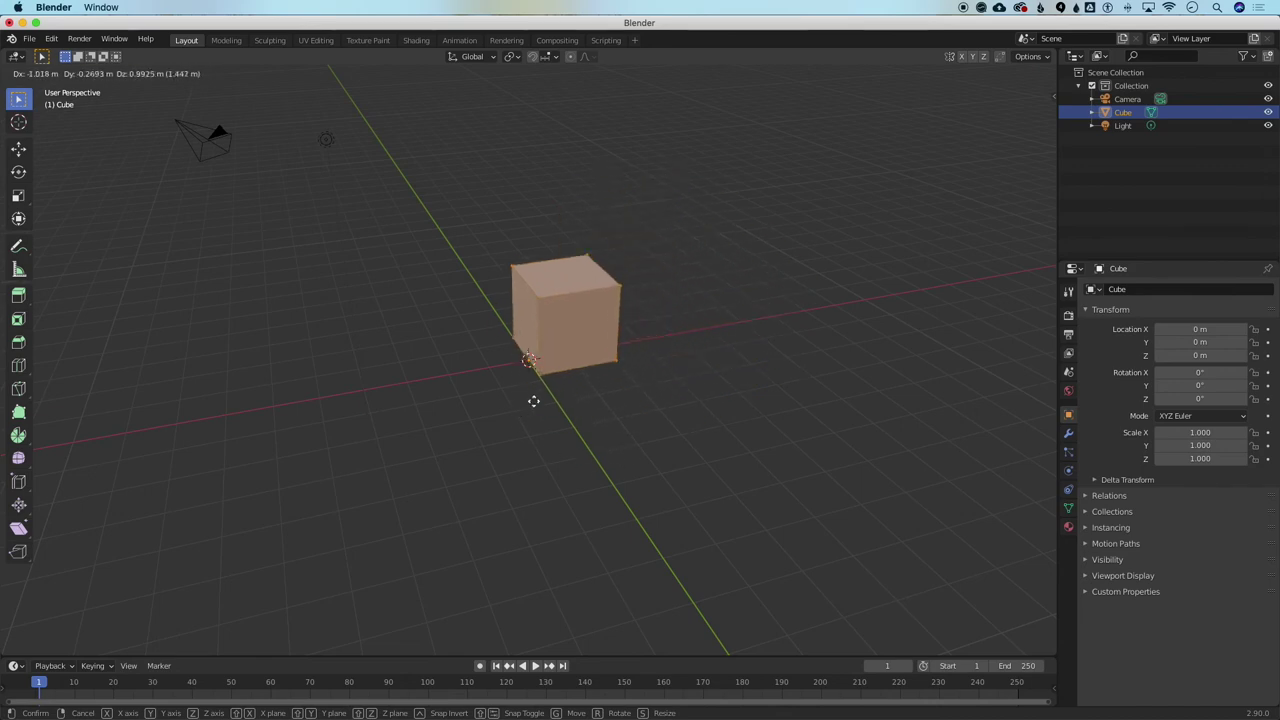
pyautogui.press('x')
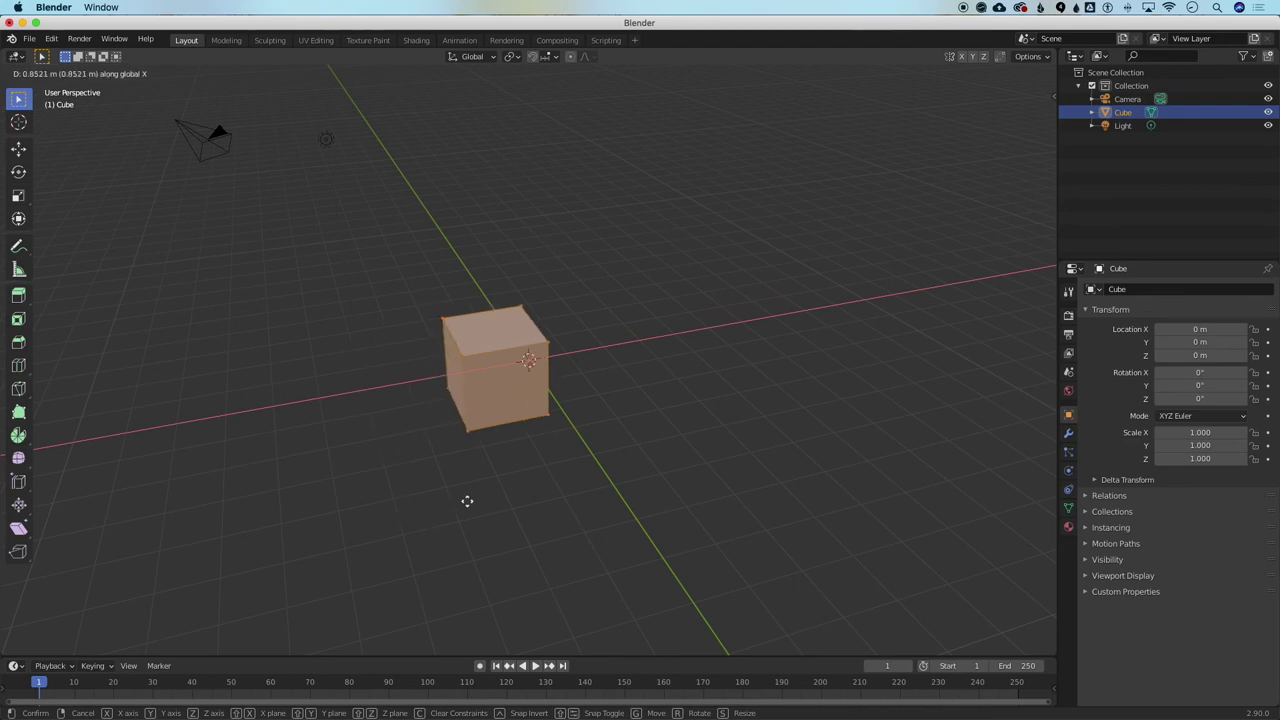
pyautogui.press('y')
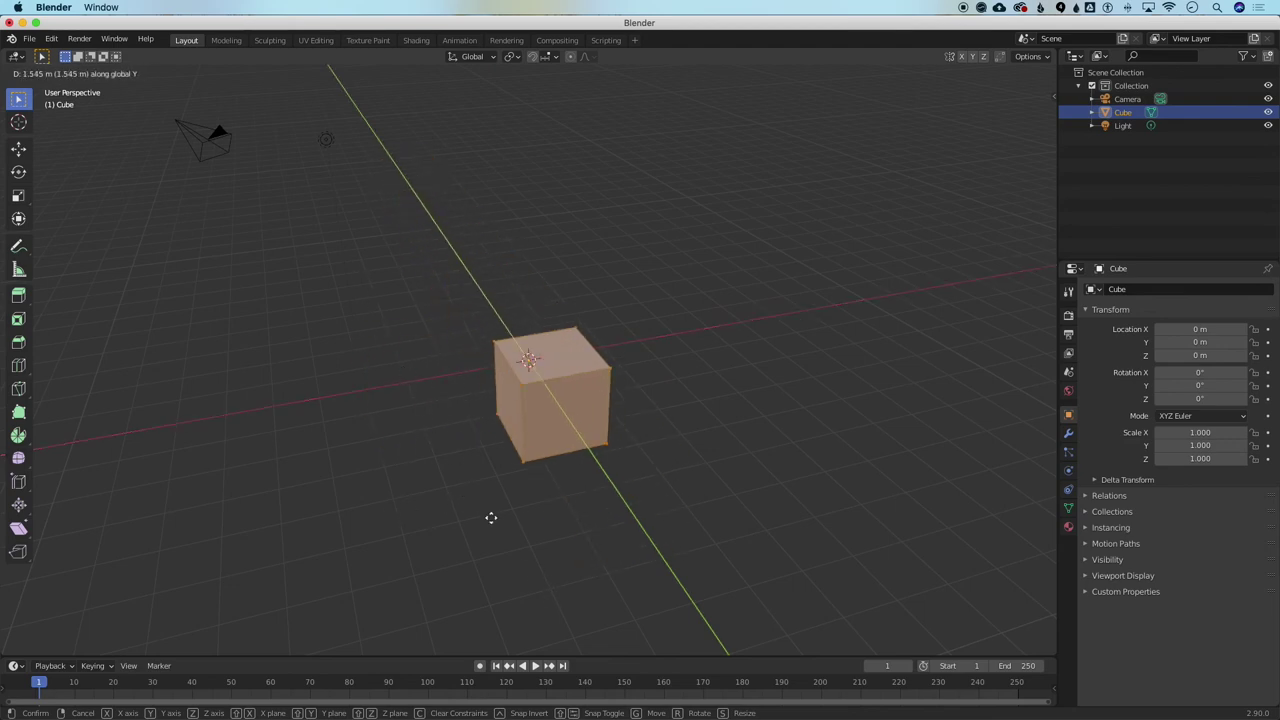
pyautogui.press('z')
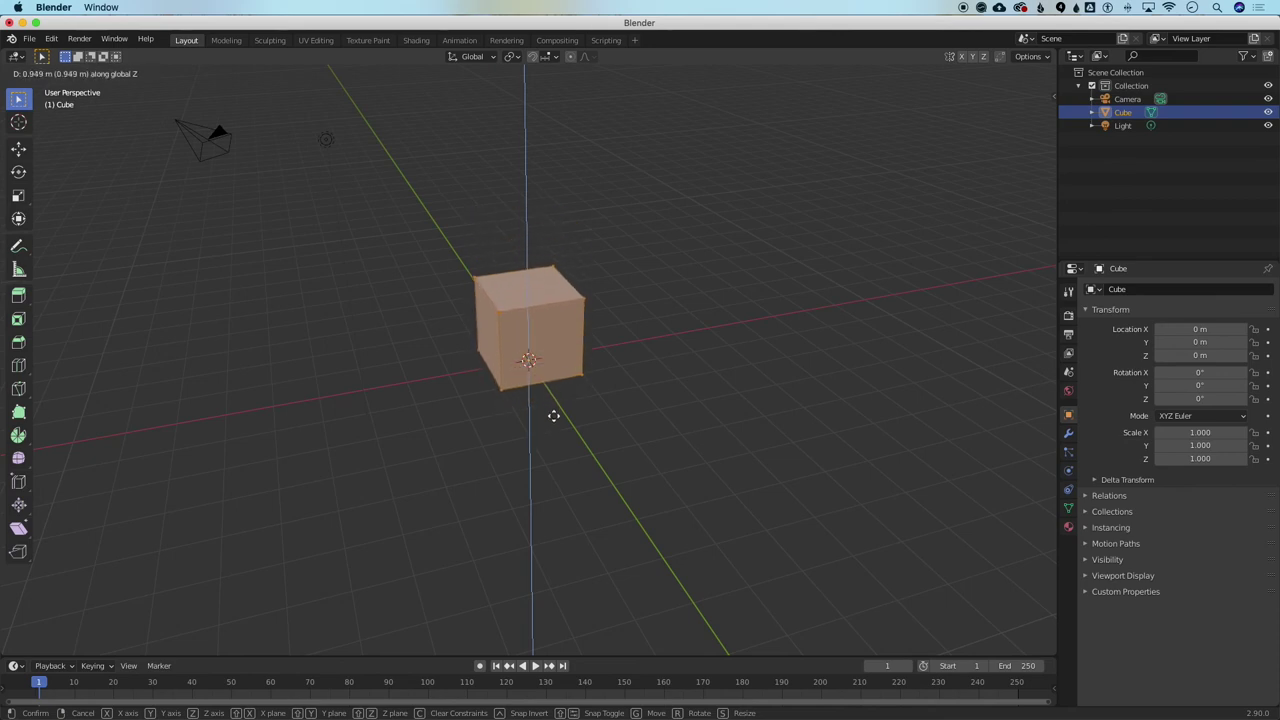
pyautogui.hotkey('shift', 'z')
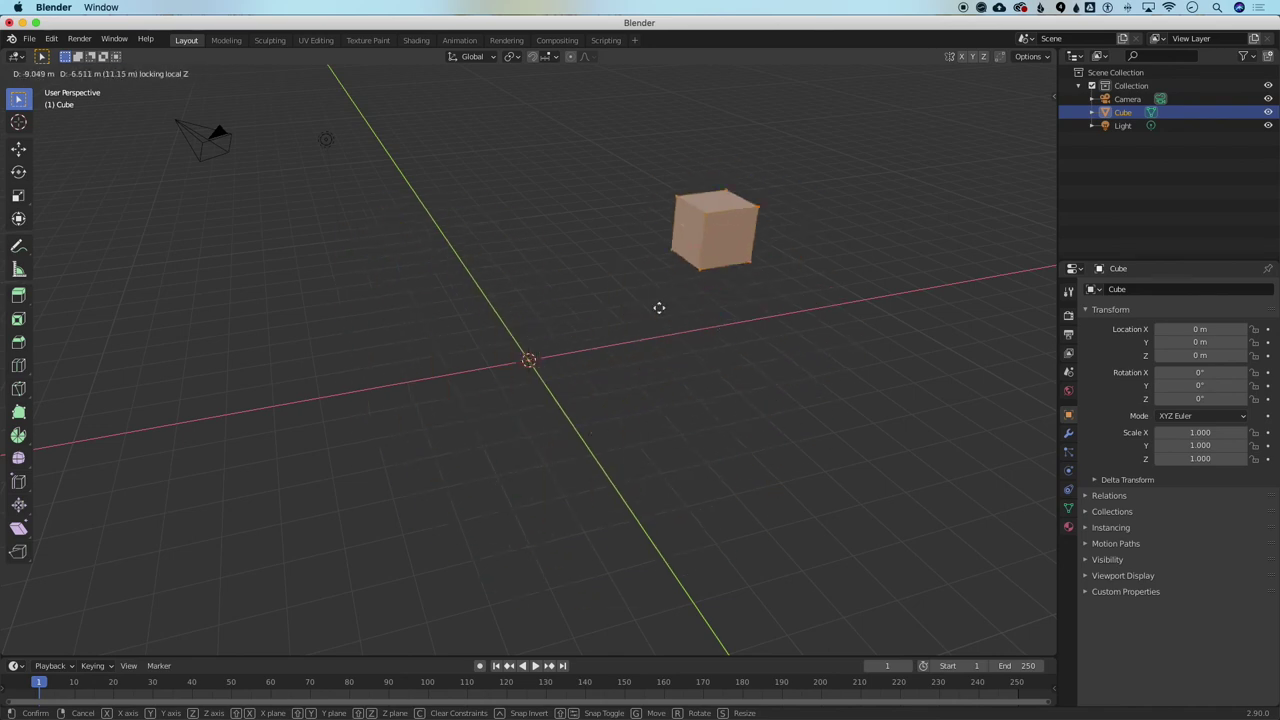
pyautogui.rightClick(512, 455)
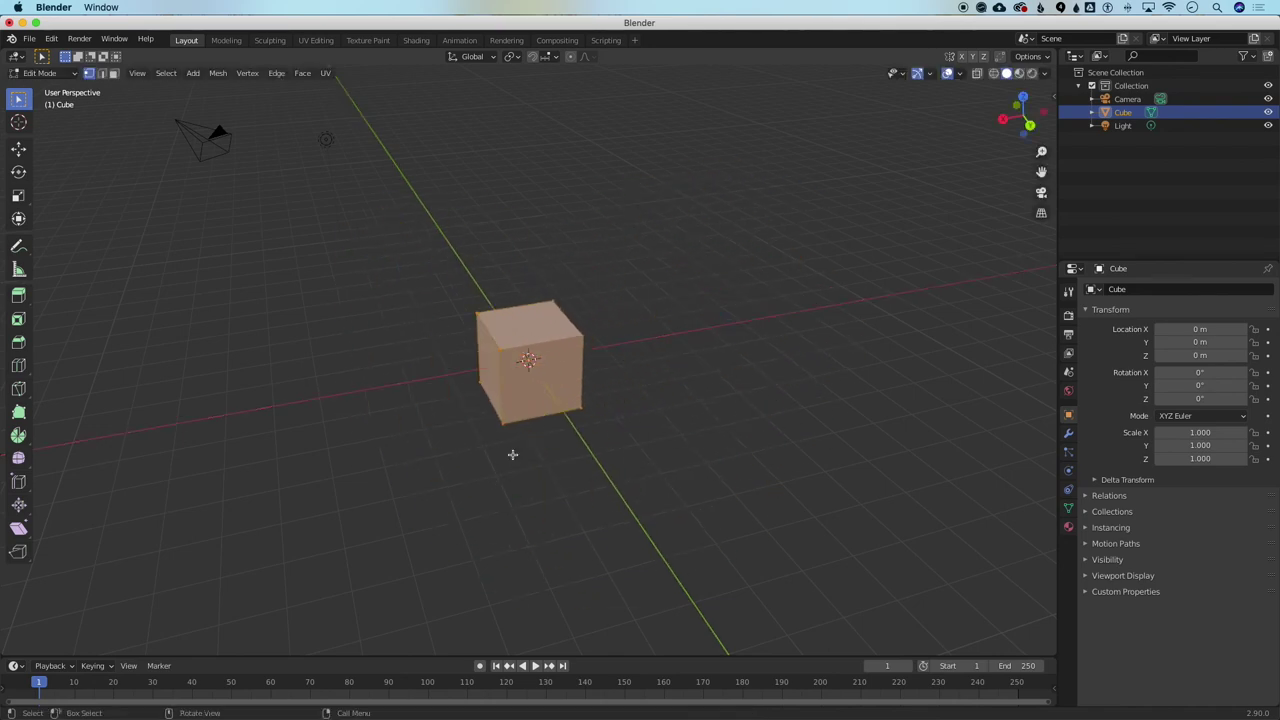
# Return to Object Mode and try moving the cube freely as an object
pyautogui.press('Tab')
pyautogui.press('g')
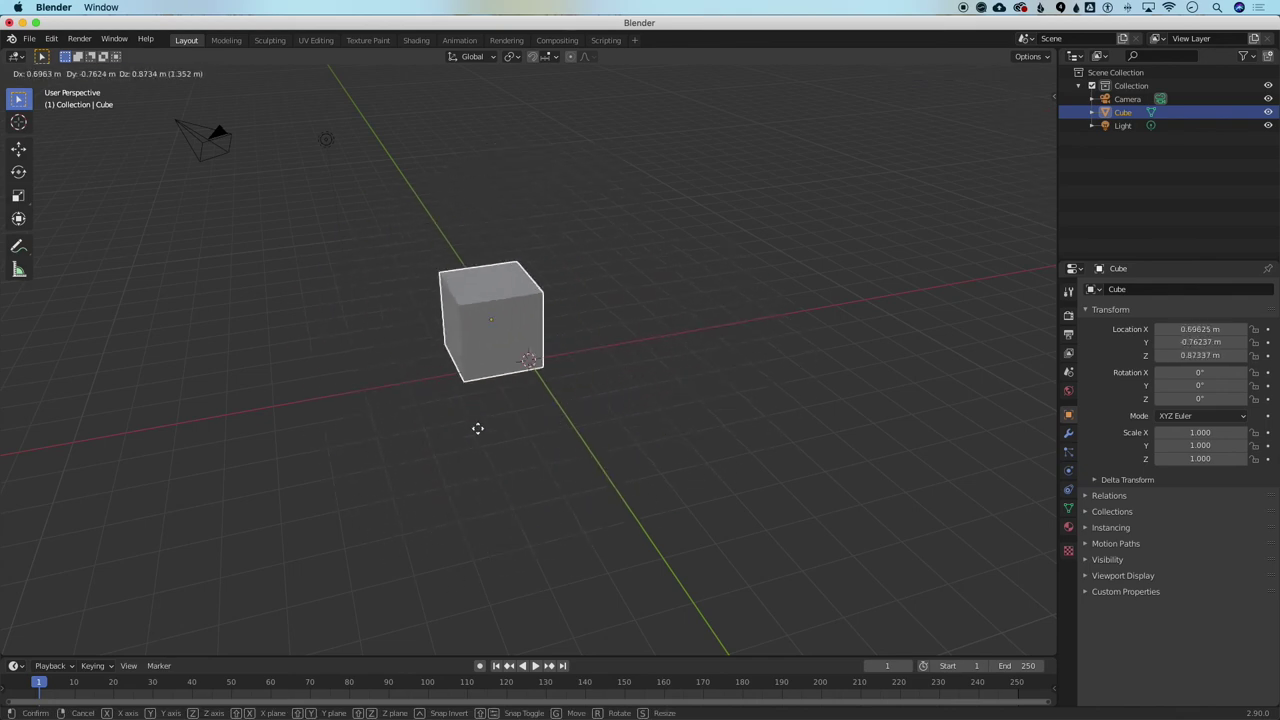
pyautogui.rightClick(565, 429)
# Deselect the cube and select it again in Object Mode
pyautogui.click(405, 443)
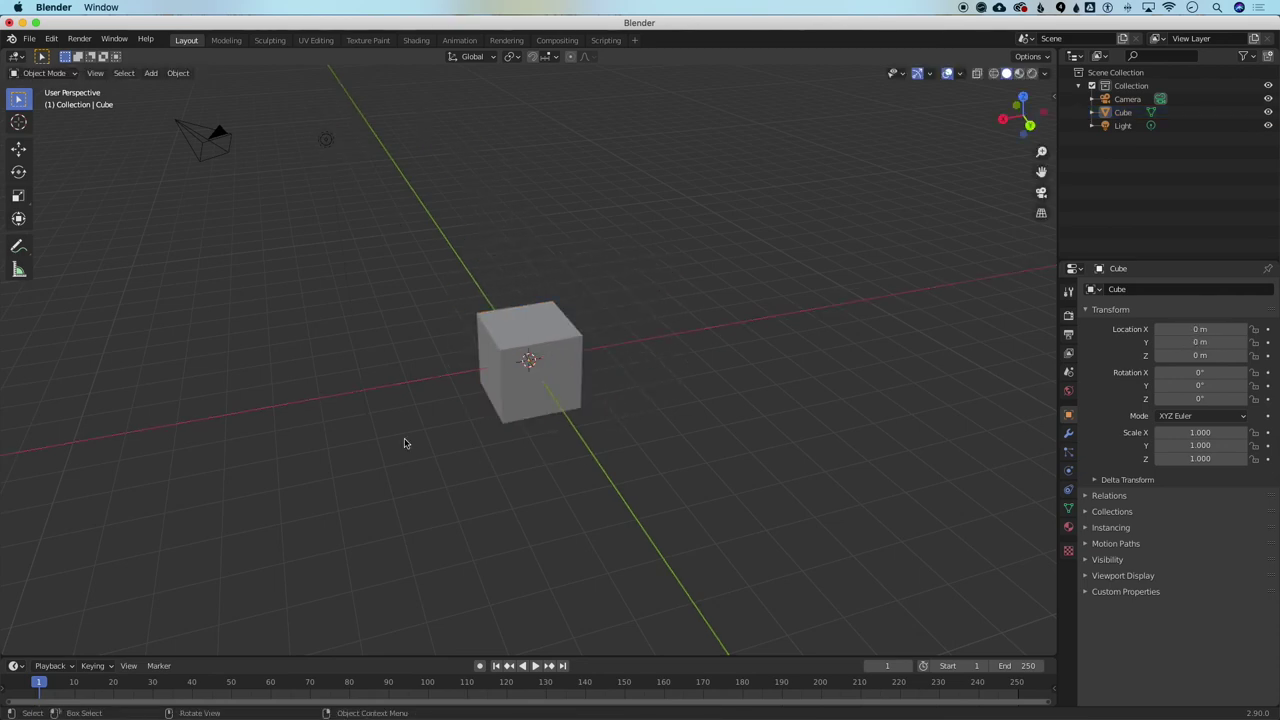
pyautogui.scroll(-3, 405, 443)
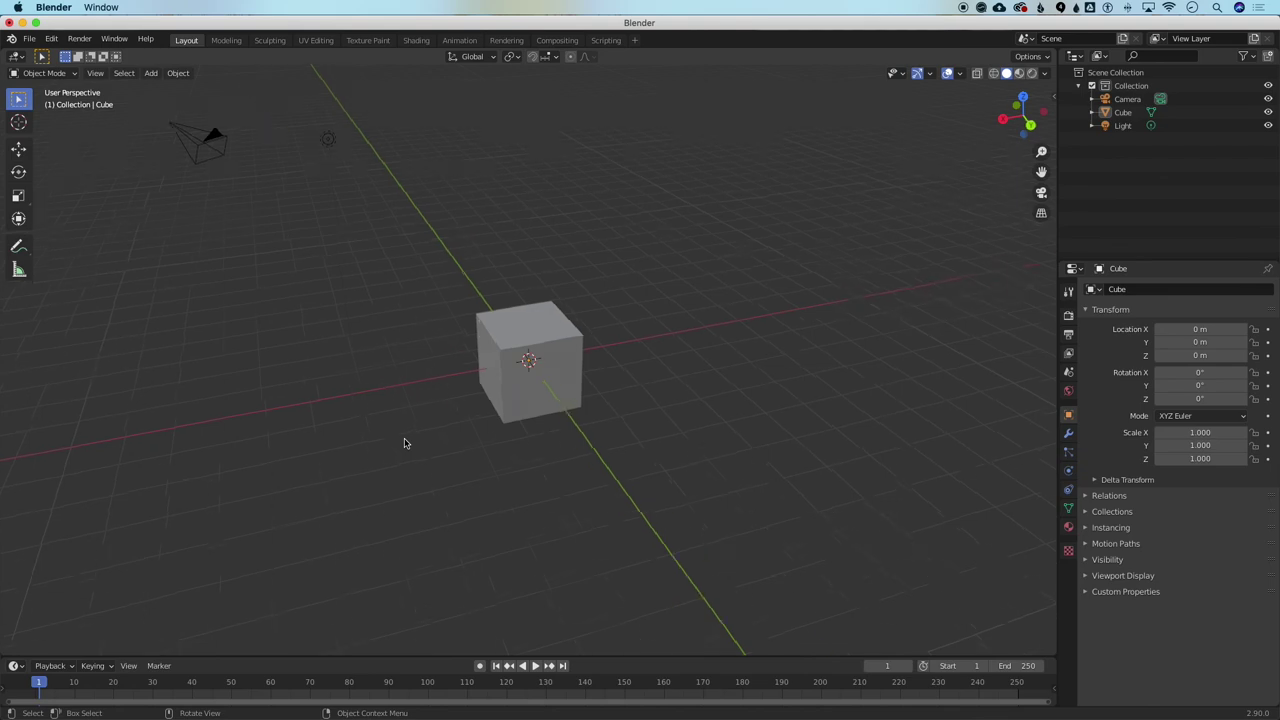
pyautogui.click(493, 383)
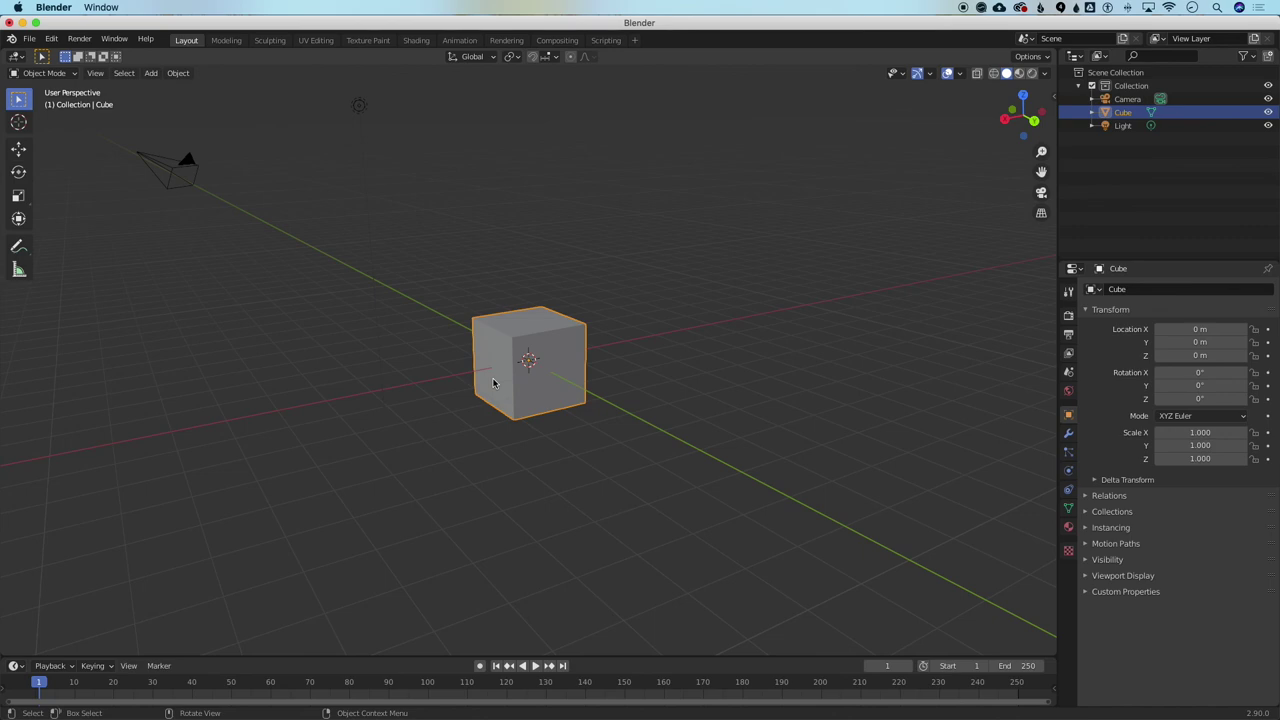
# Try scaling the cube uniformly, along the global Z axis and along the global X axis
pyautogui.press('s')
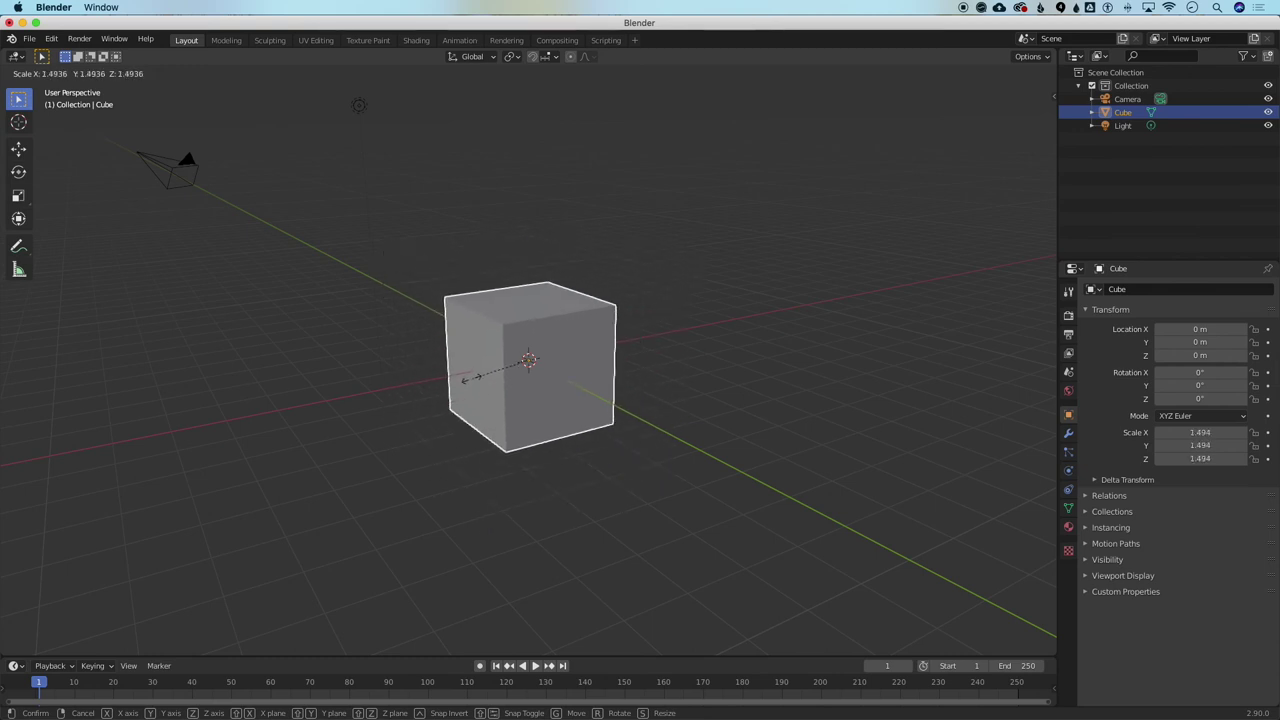
pyautogui.press('z')
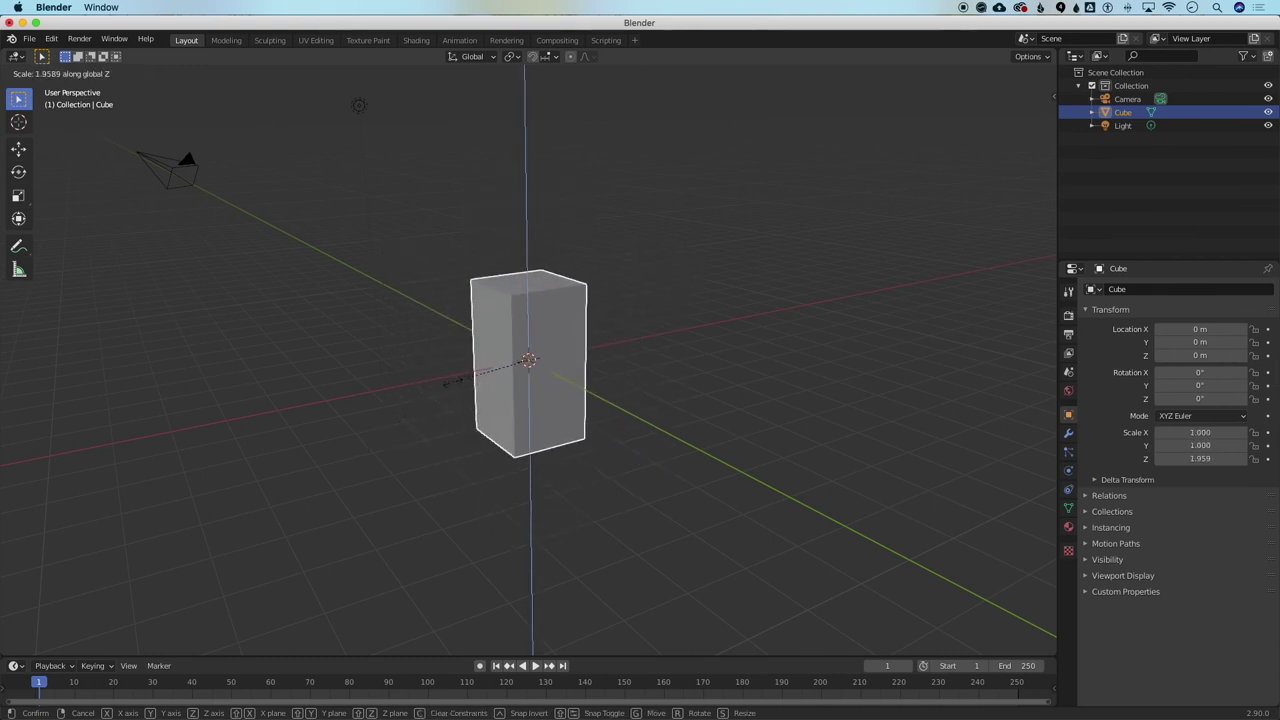
pyautogui.press('x')
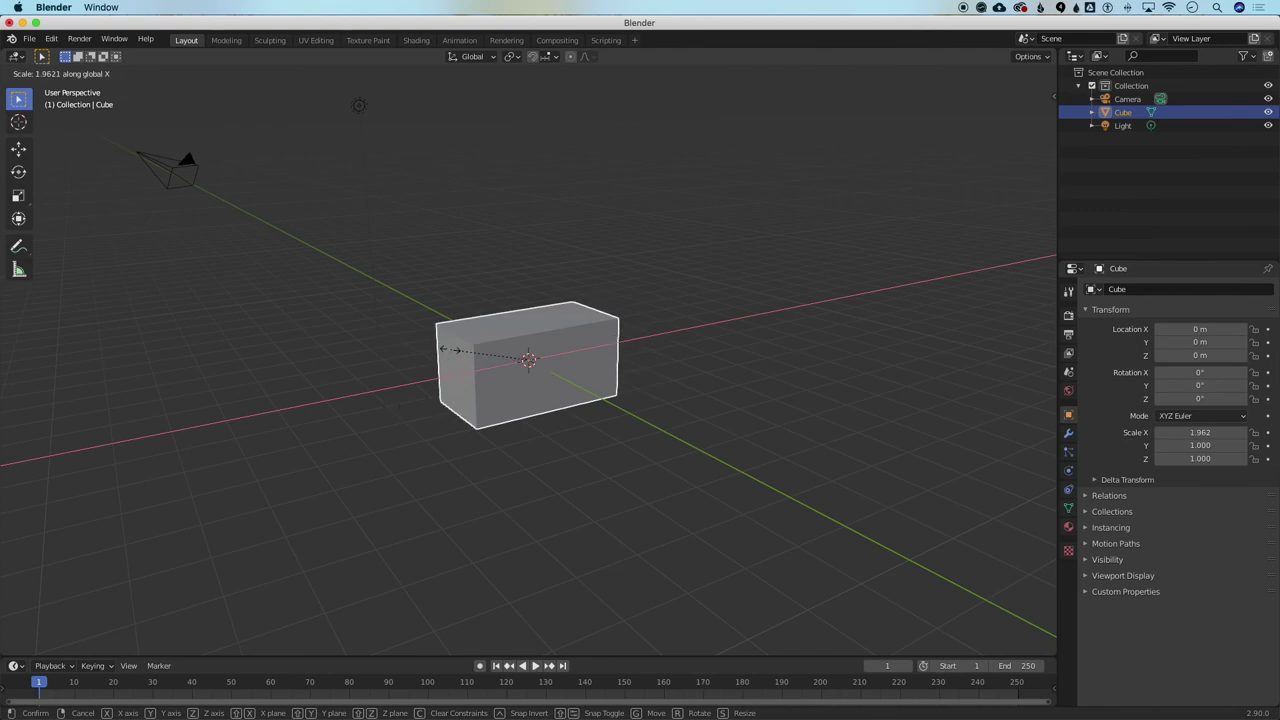
pyautogui.press('Escape')
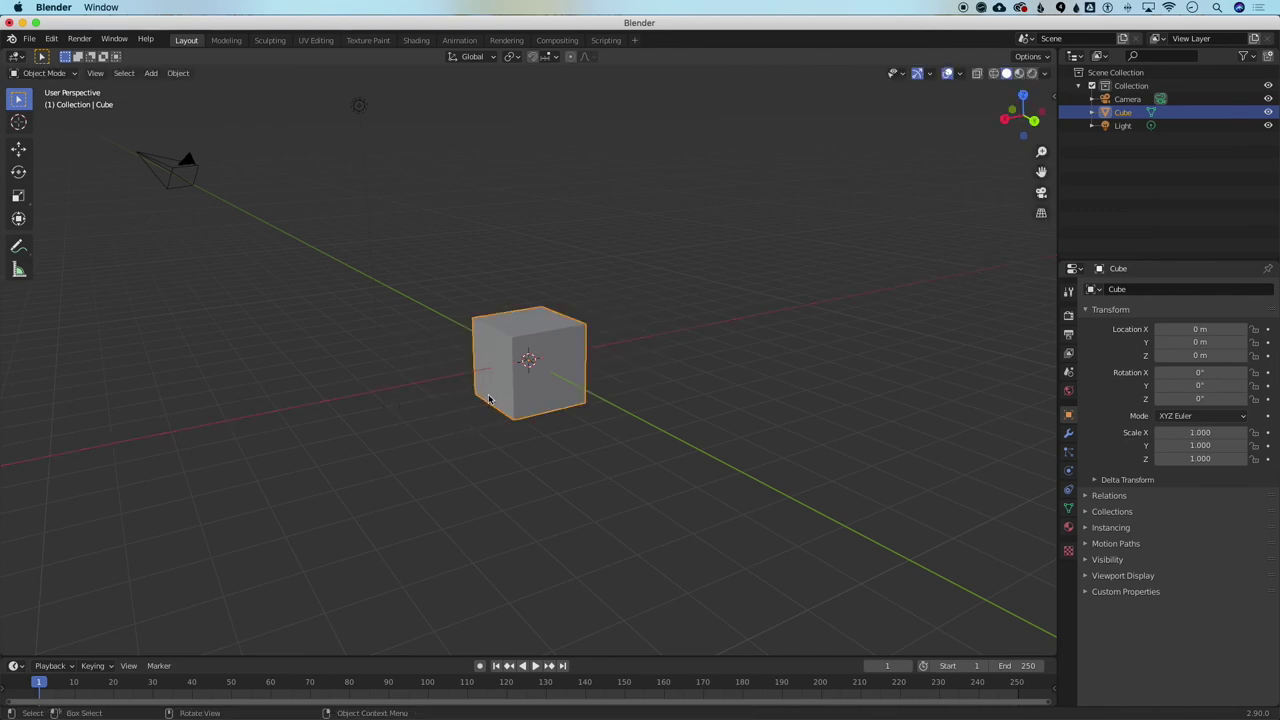
# Try rotating the cube freely from two different viewing angles
pyautogui.press('r')
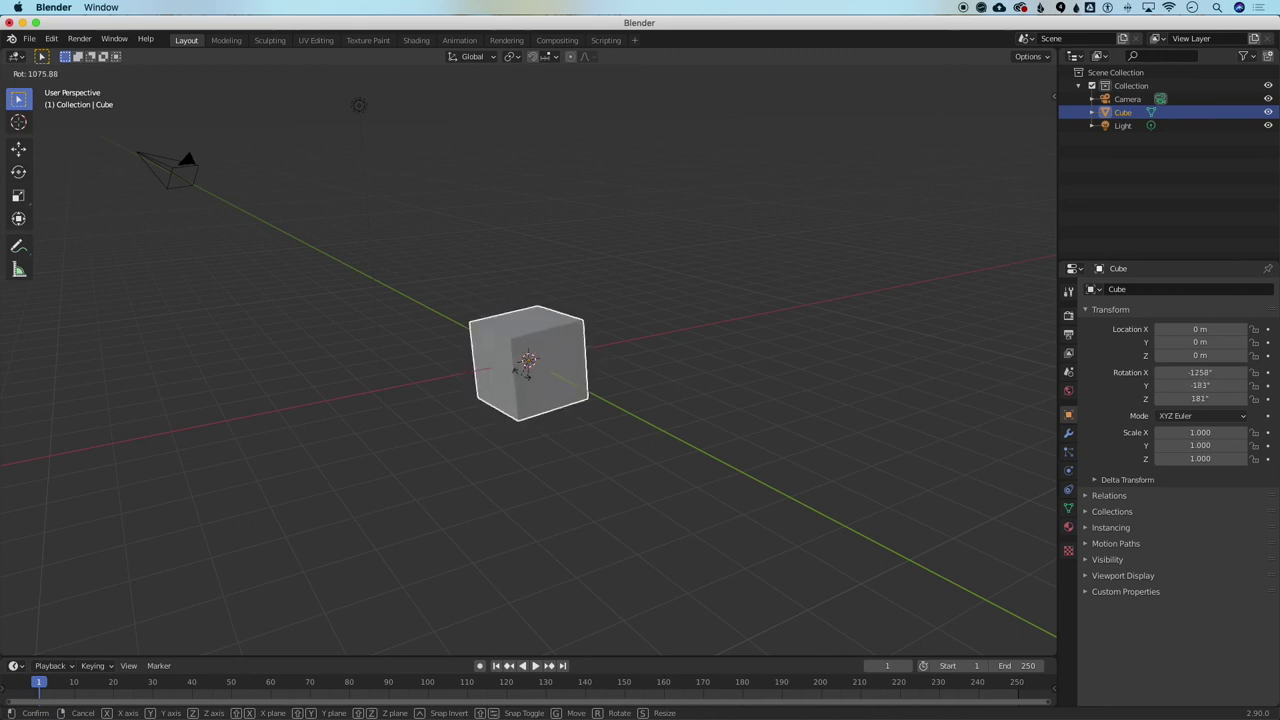
pyautogui.press('Escape')
pyautogui.hscroll(5, 521, 379)
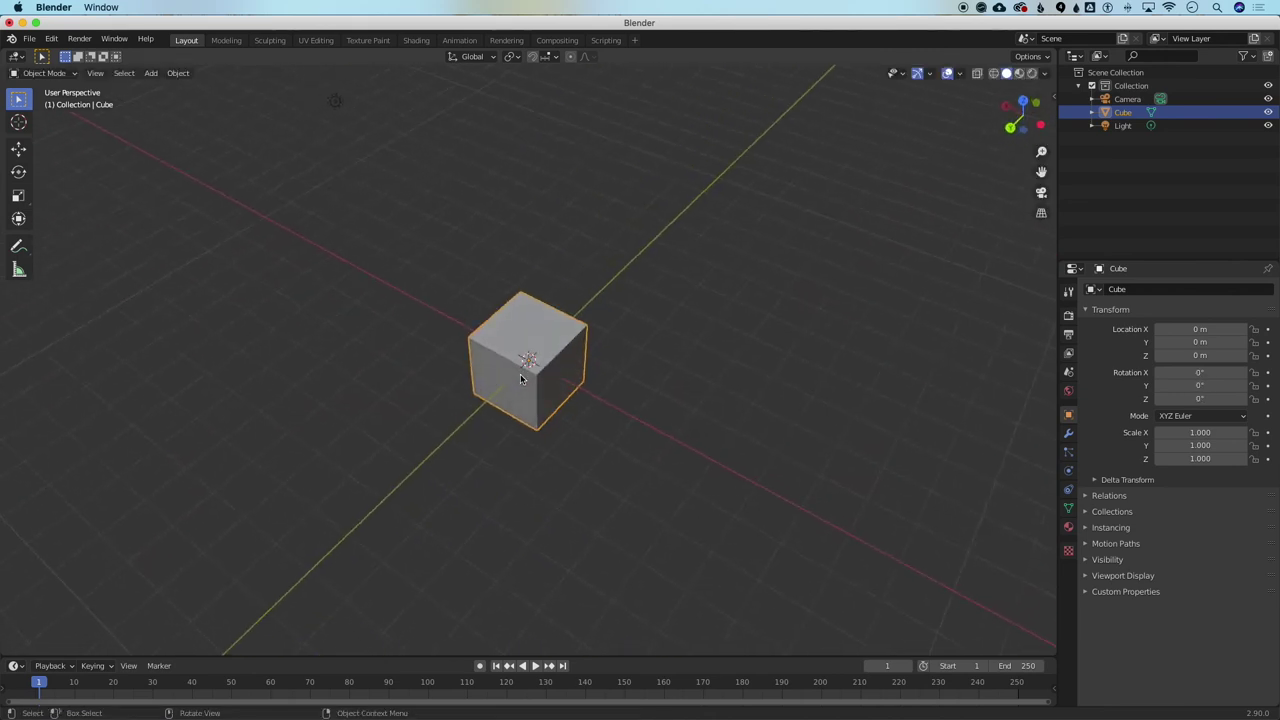
pyautogui.press('r')
pyautogui.press('Escape')
# Try rotating the cube freely and constrained to the global Z axis
pyautogui.moveTo(545, 373); pyautogui.dragTo(598, 399, button='middle')
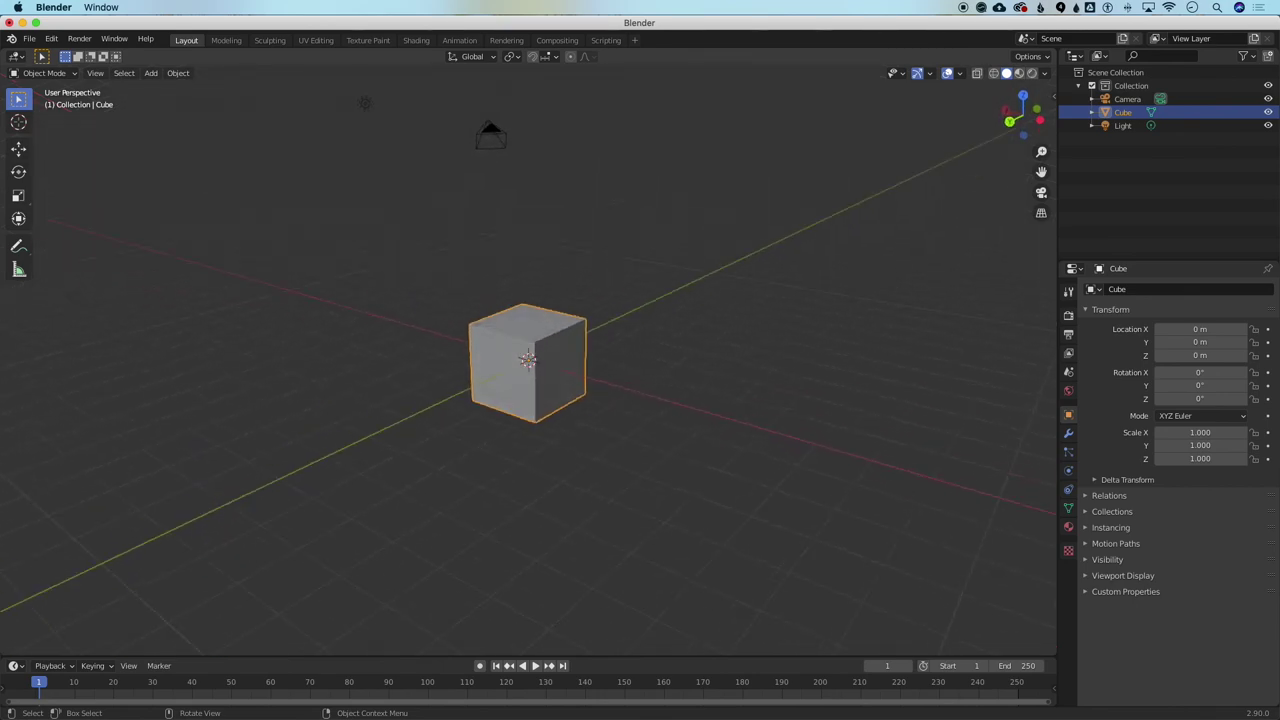
pyautogui.press('r')
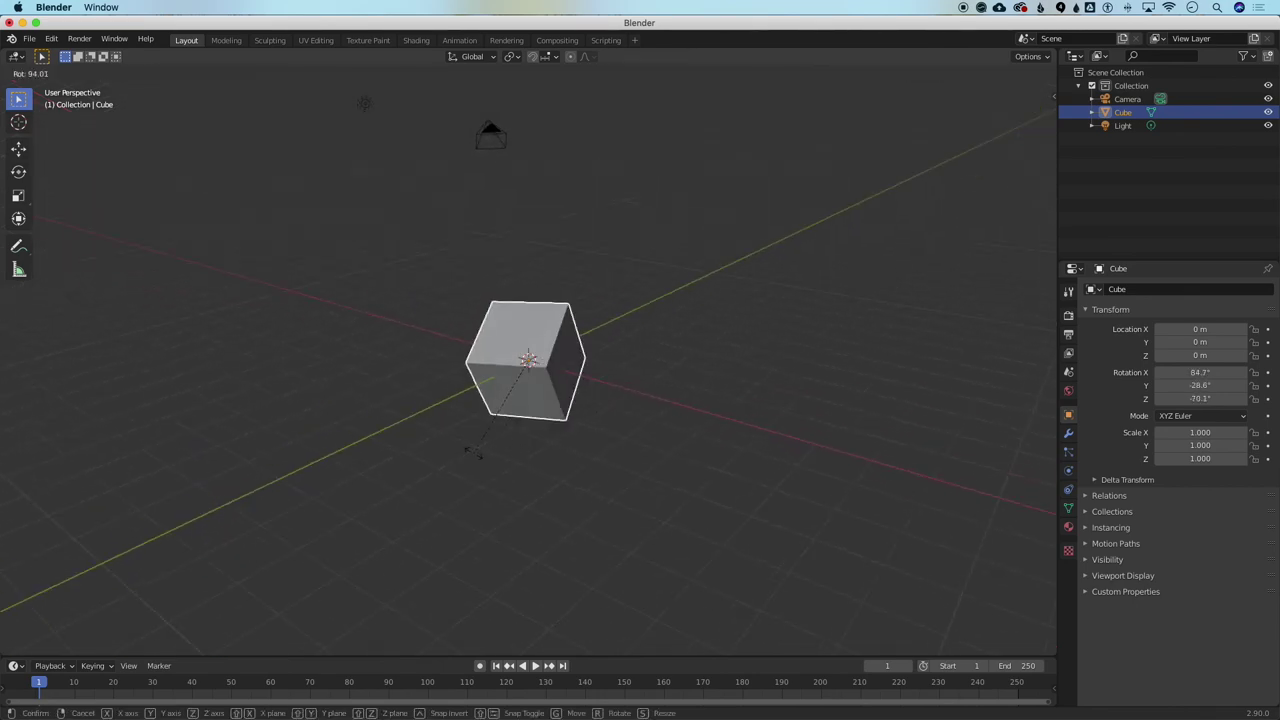
pyautogui.press('z')
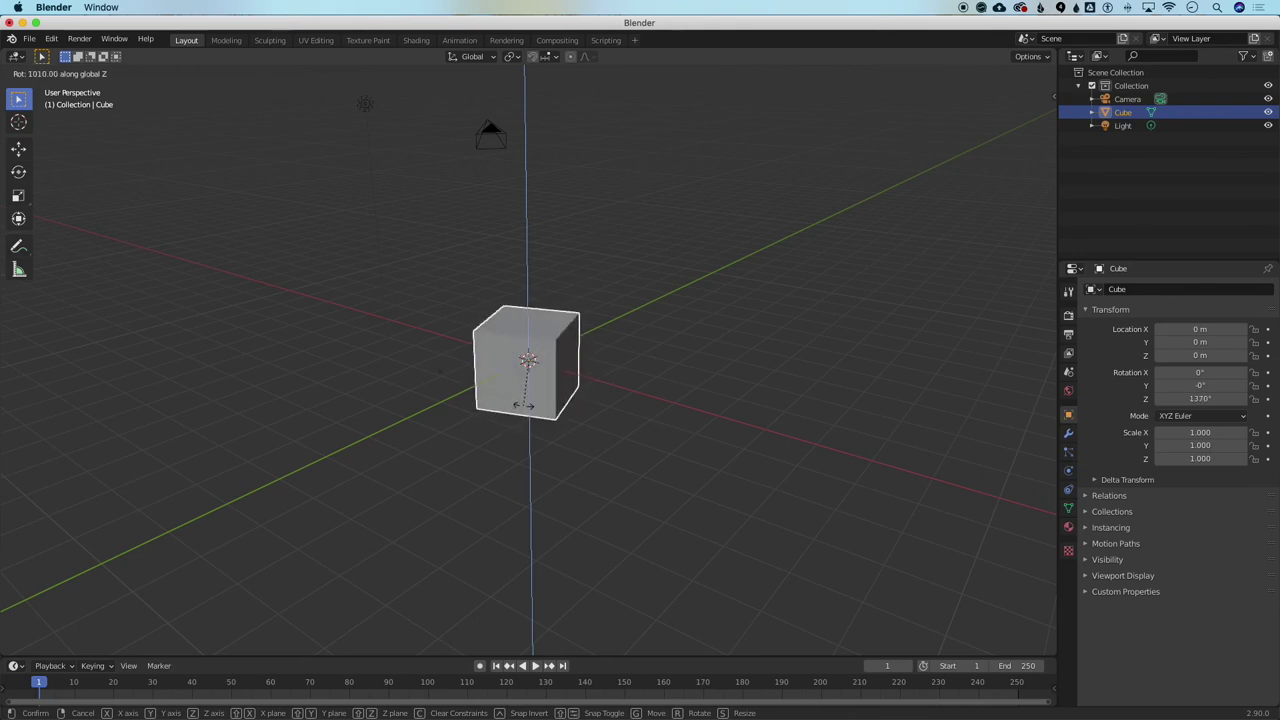
pyautogui.press('Escape')
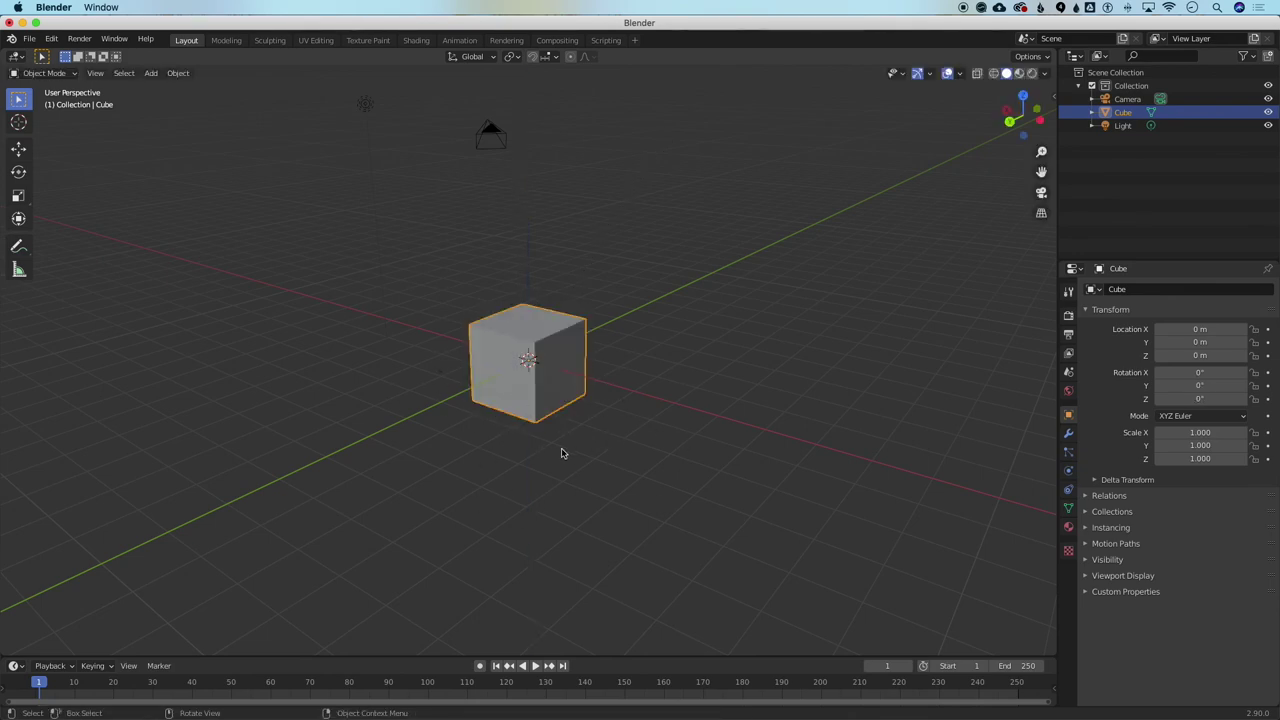
# Rotate the cube freely to a tilted orientation of about 44.6° in X, -22.8° in Y and -23.4° in Z
pyautogui.moveTo(562, 453); pyautogui.dragTo(562, 453, button='middle')
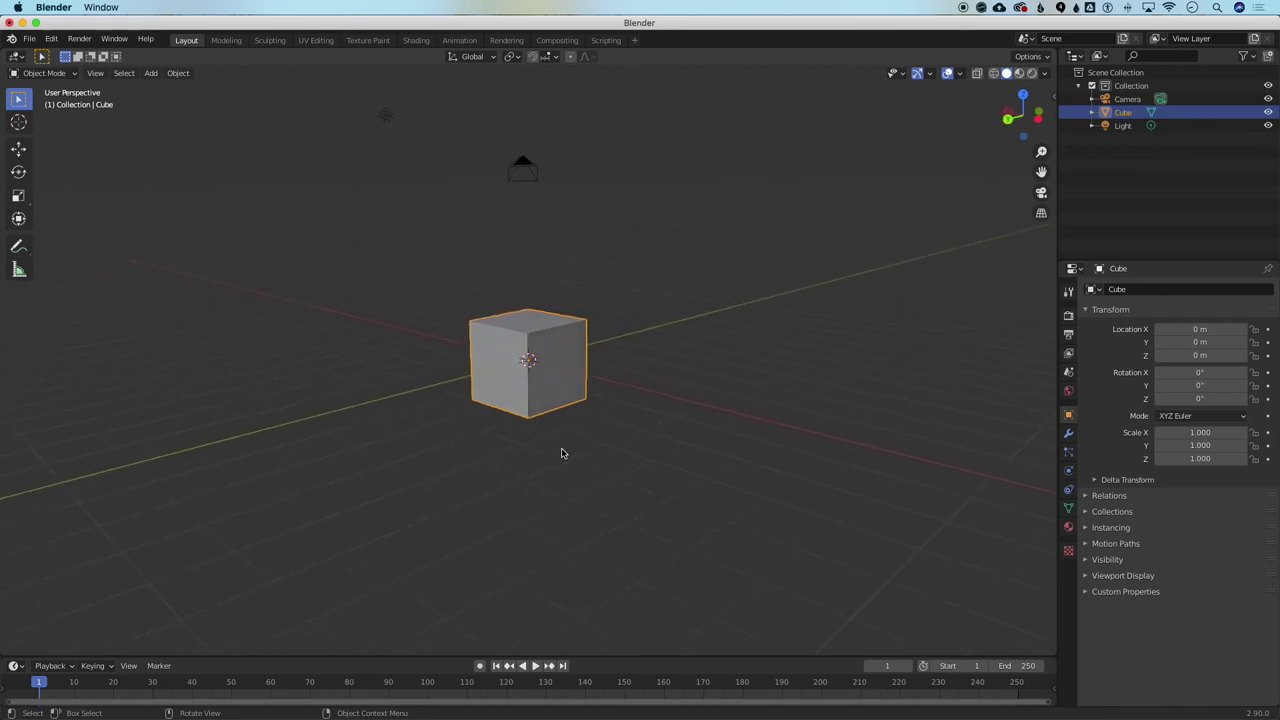
pyautogui.hscroll(2, 561, 453)
pyautogui.press('r')
pyautogui.click(484, 439)
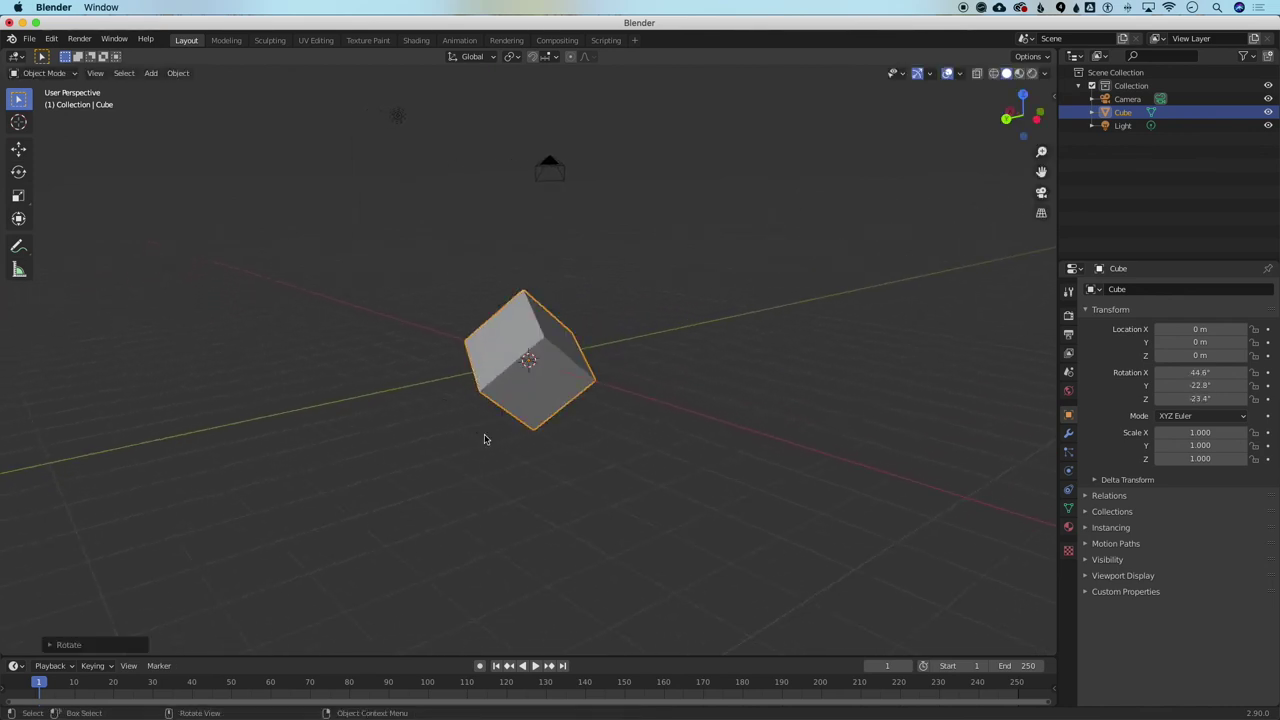
# Try rotating the tilted cube about the global Z axis and its own local Z axis, and deselect the cube
pyautogui.hscroll(3, 597, 437)
pyautogui.scroll(2, 597, 437)
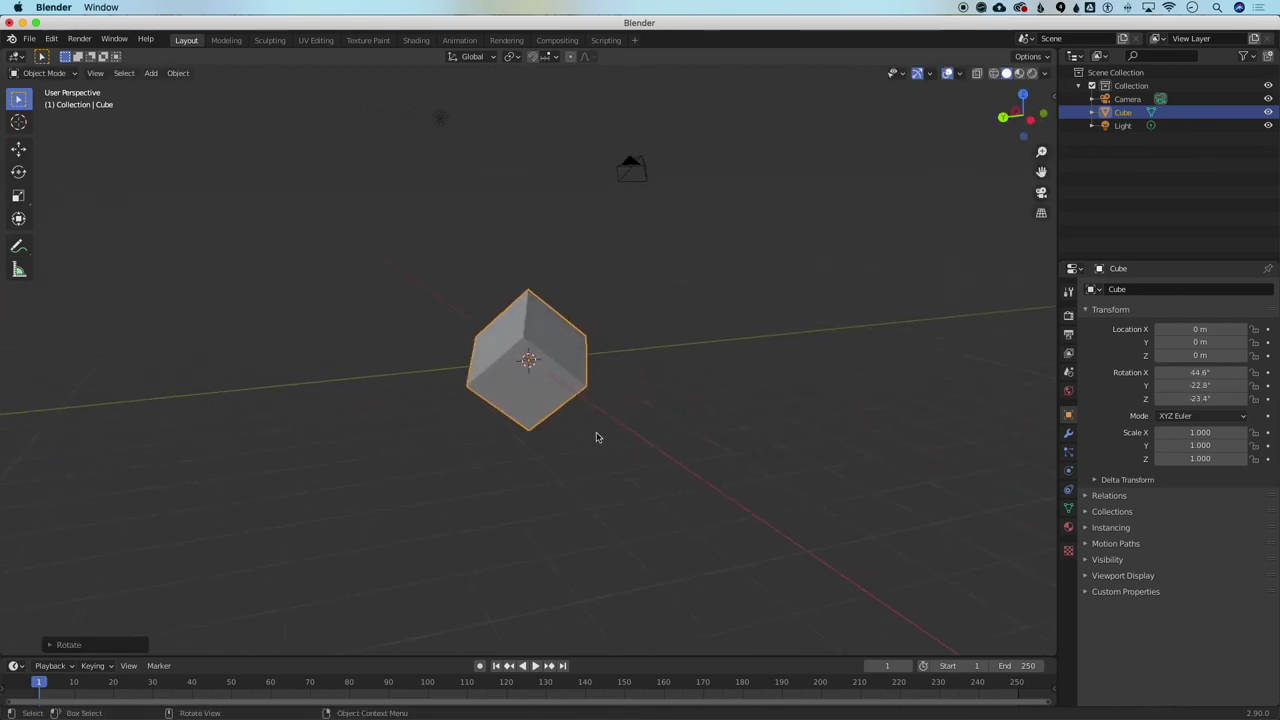
pyautogui.hscroll(-2, 597, 437)
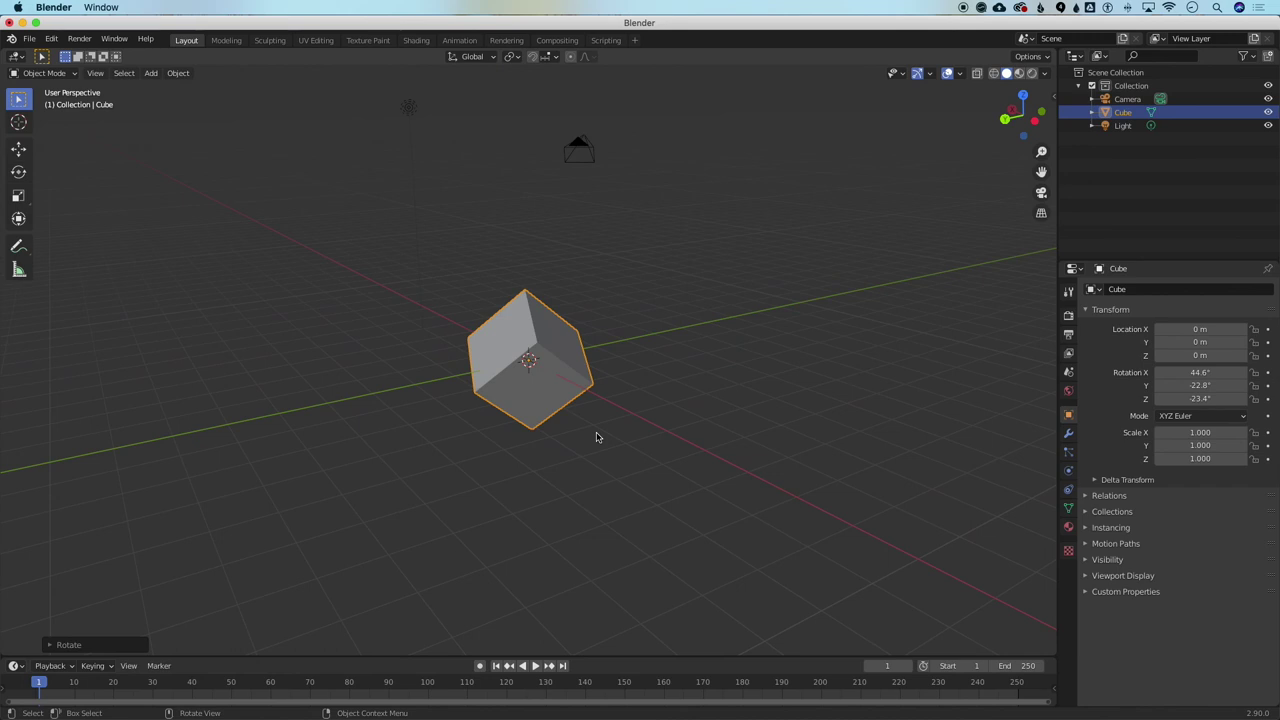
pyautogui.press('r')
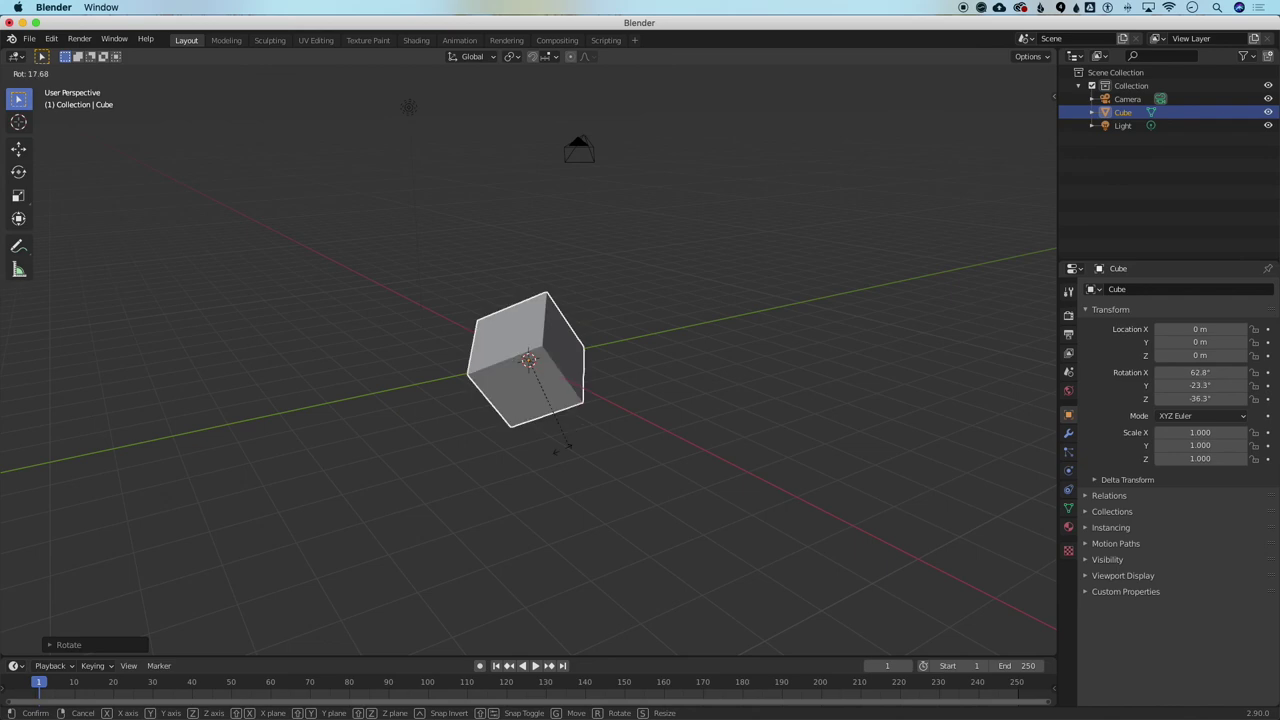
pyautogui.press('z')
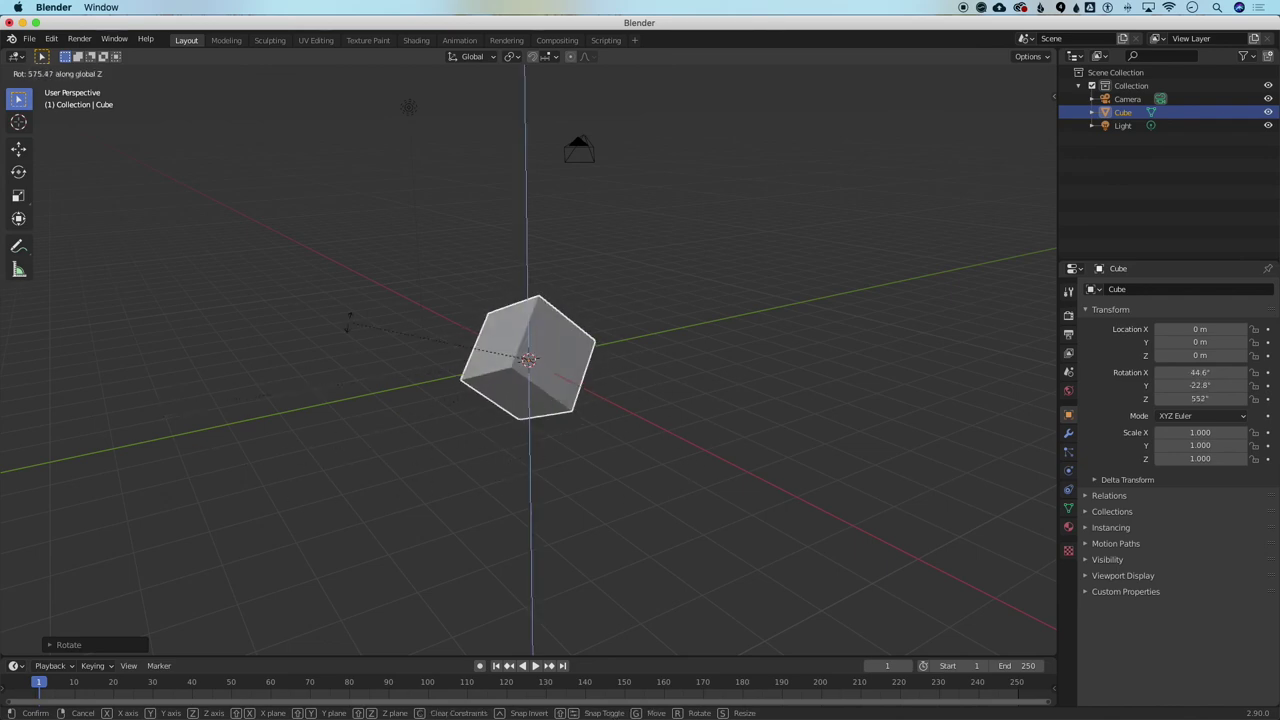
pyautogui.press('z')
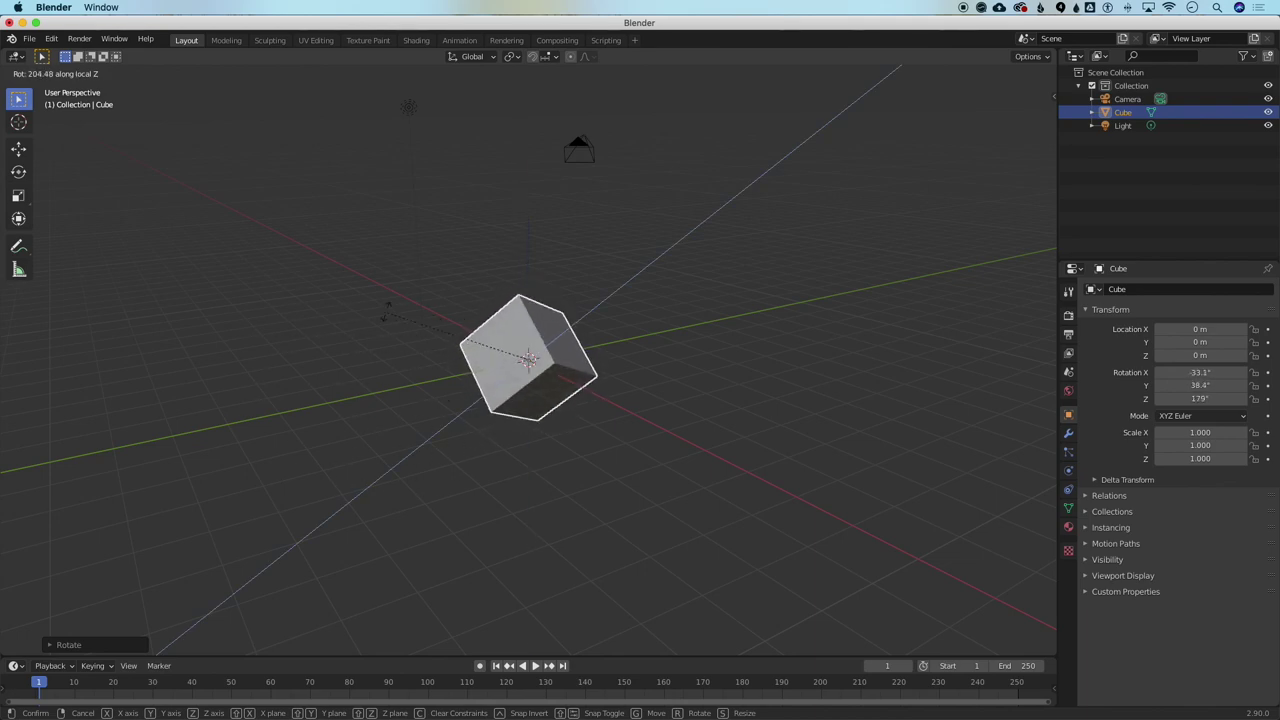
pyautogui.rightClick(512, 352)
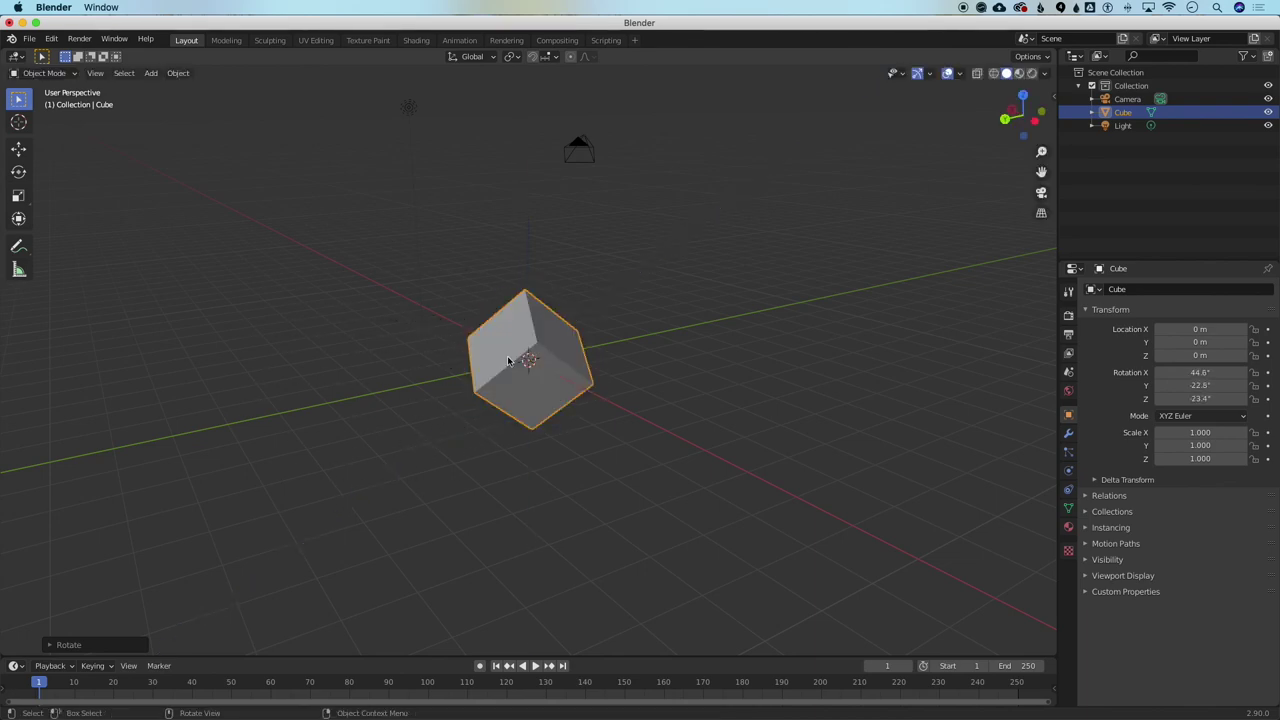
pyautogui.click(383, 389)
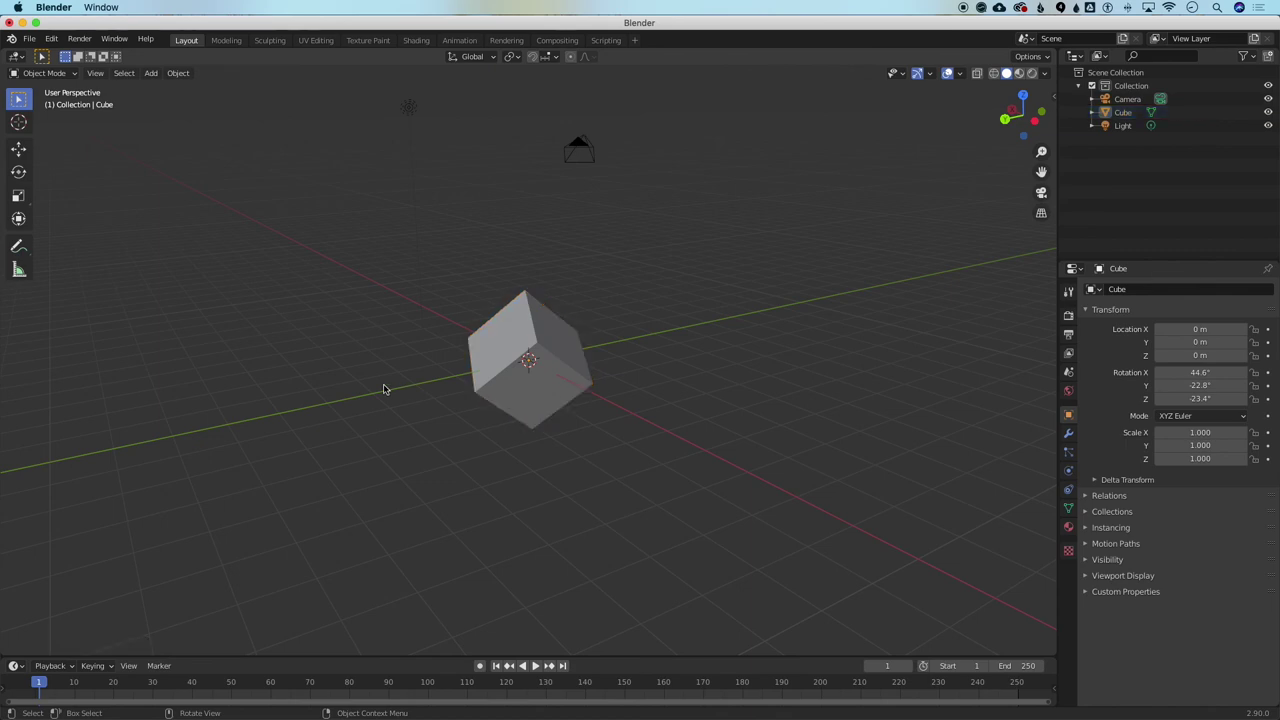